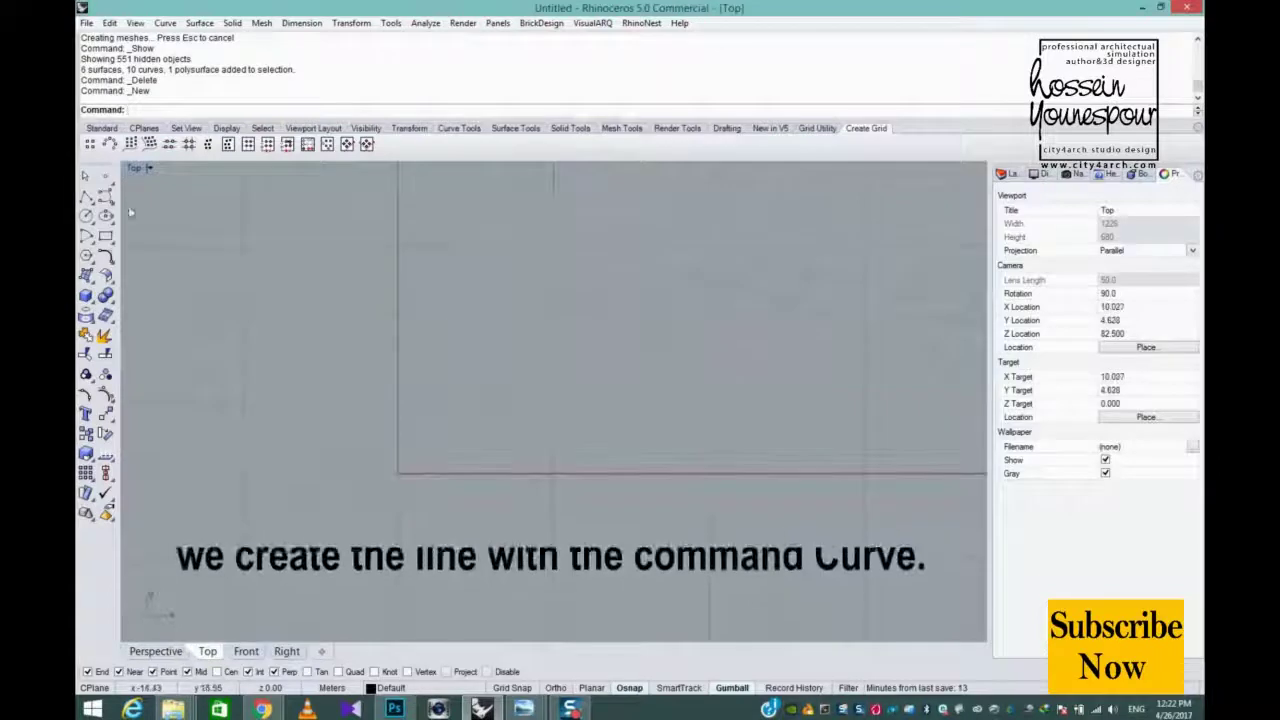
- Draw a control-point curve in the top view, rising from just beside the green axis toward the upper right, above the red axis
left_click(105, 197)
left_click(143, 206)
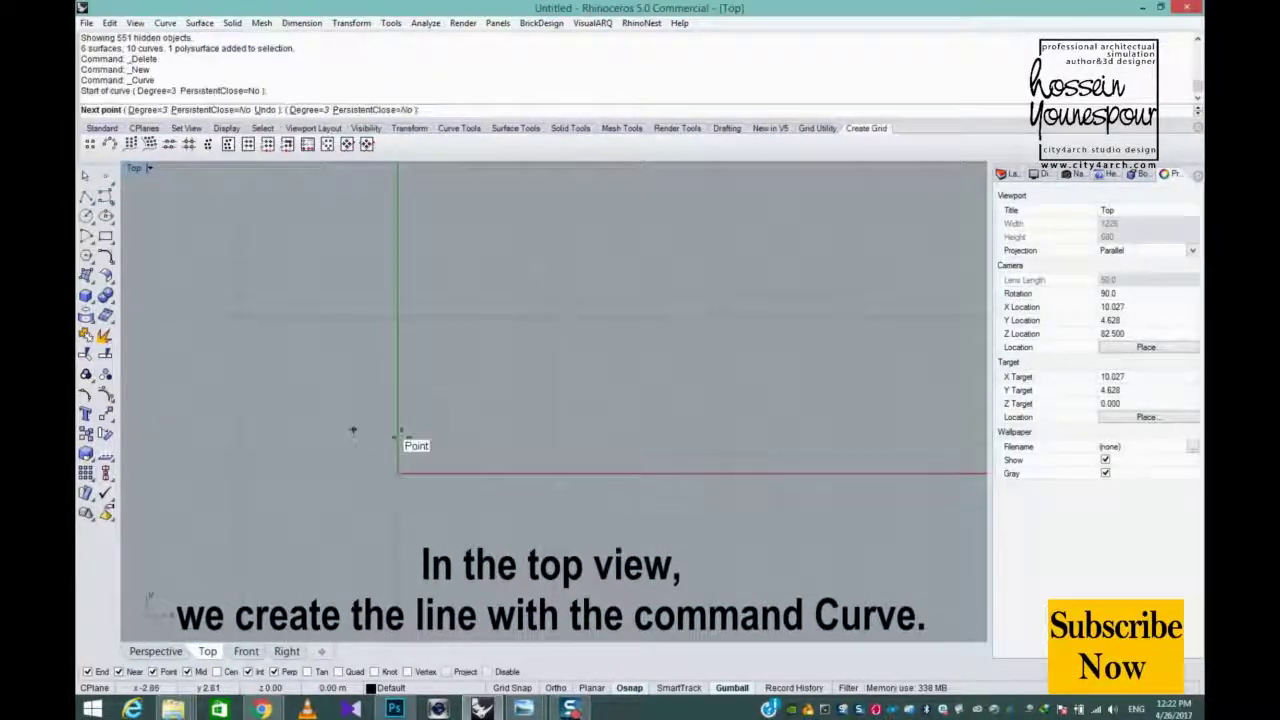
left_click(445, 412)
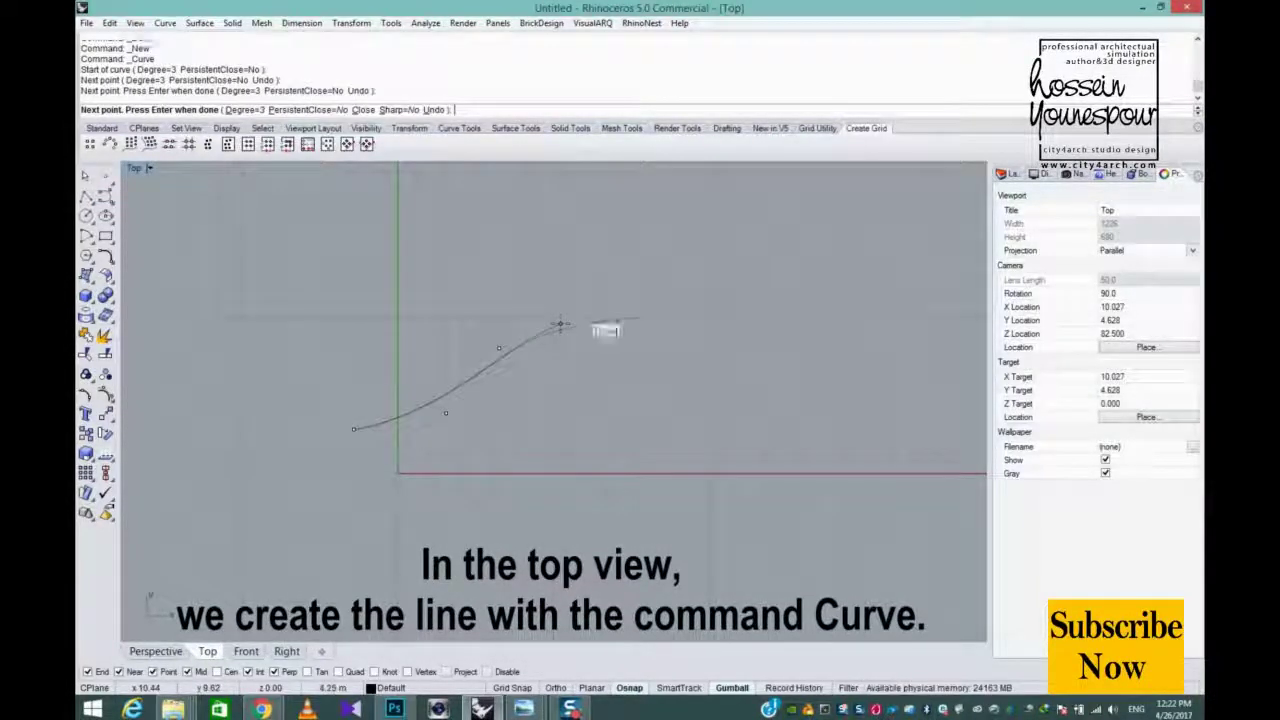
left_click(560, 323)
key("Return")
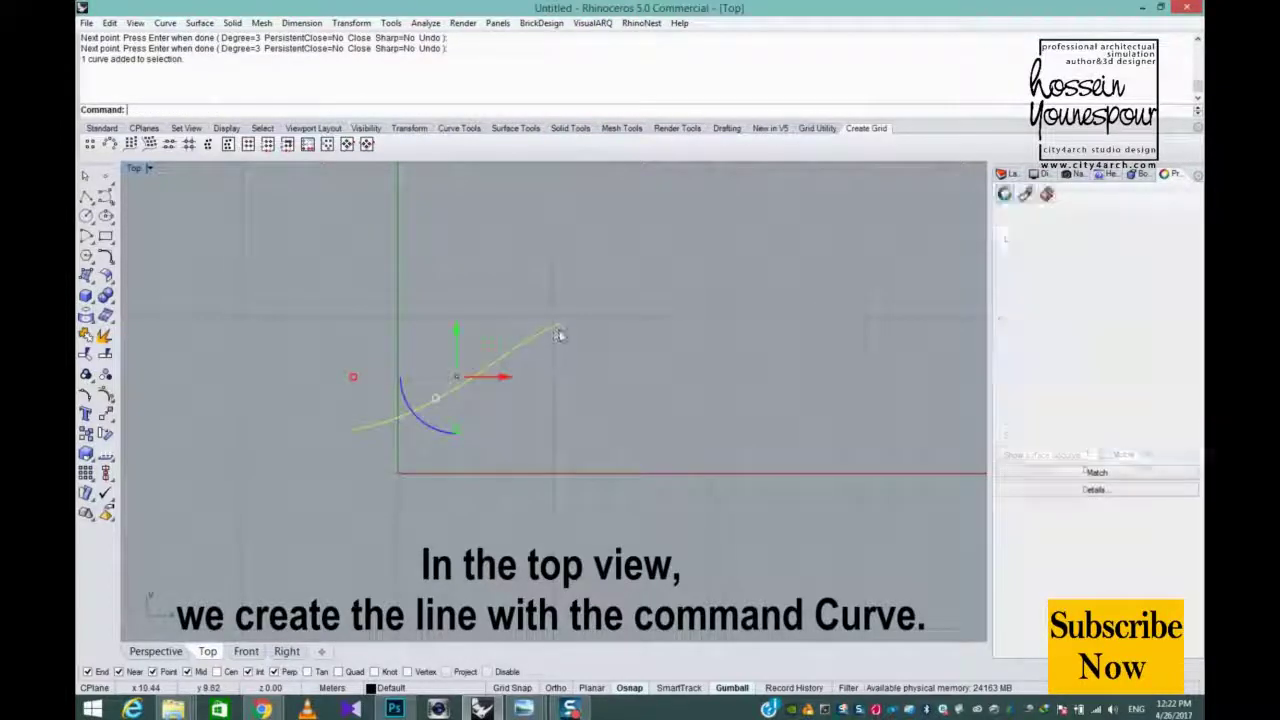
- Turn on the curve's control points and move them to stretch it into a smooth, flat-ended S shape
key("F10")
left_click_drag(600, 324, 700, 339)
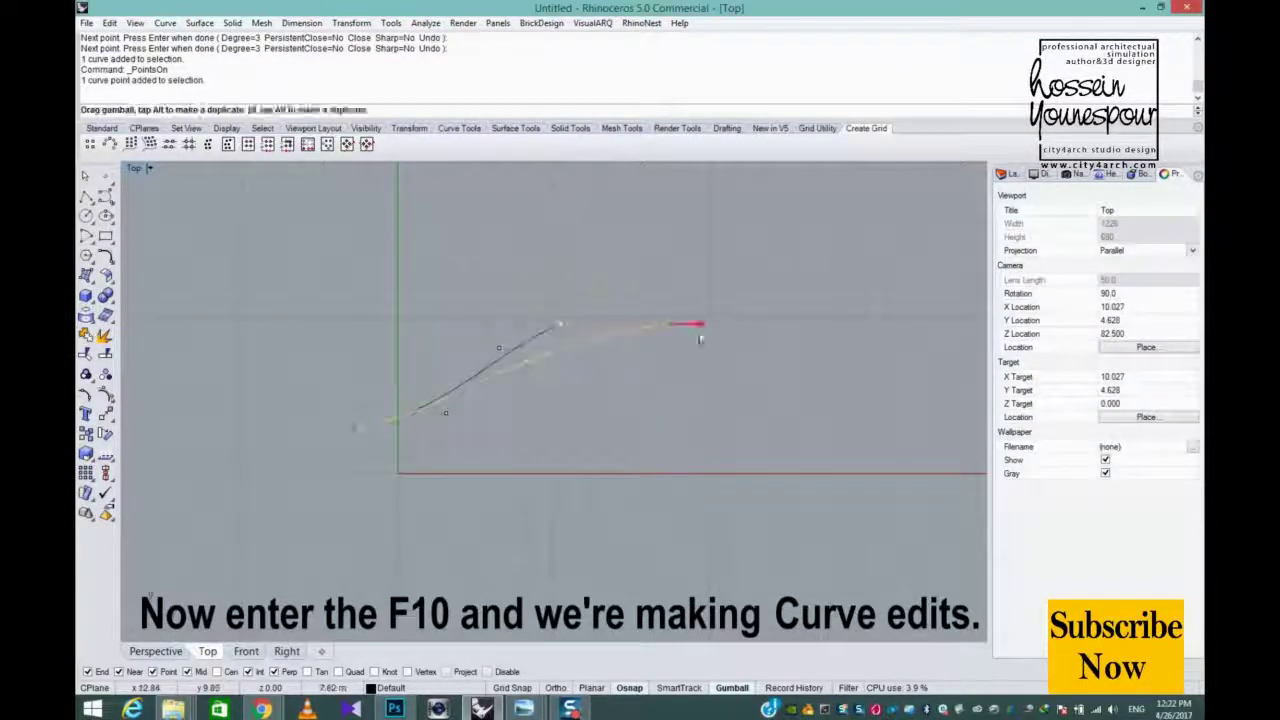
left_click_drag(567, 357, 569, 357)
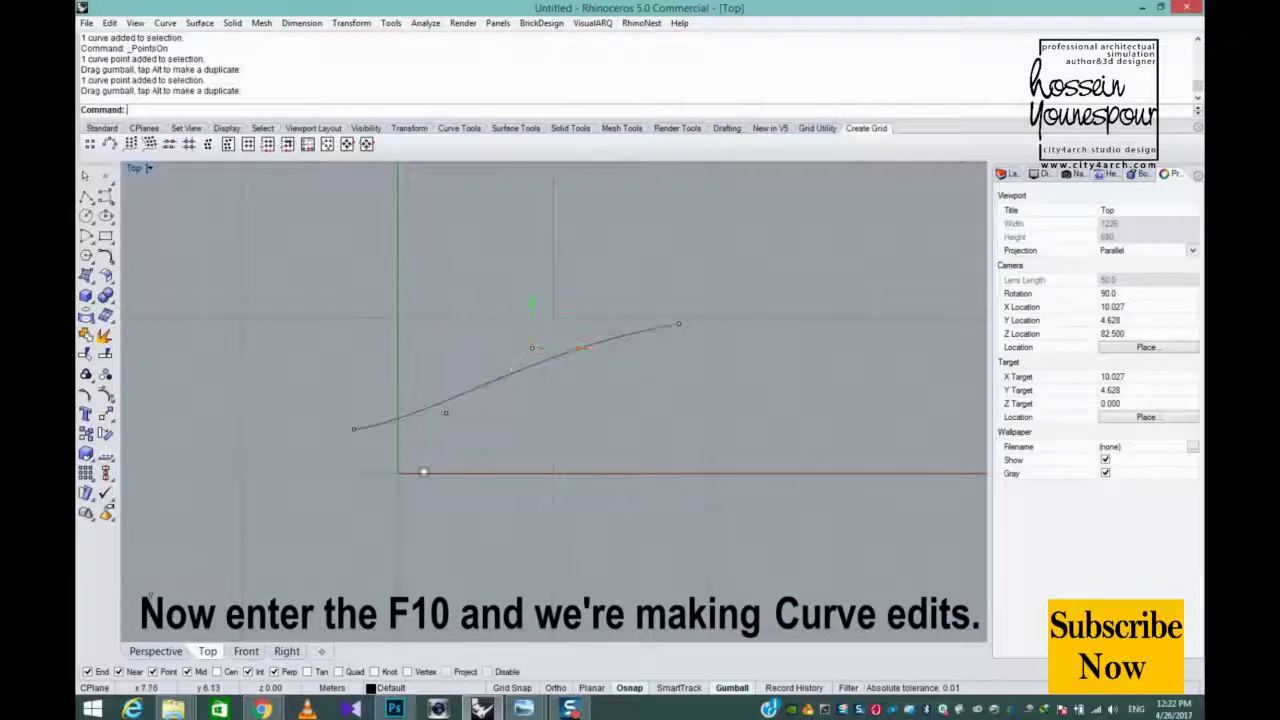
left_click_drag(423, 471, 447, 412)
left_click_drag(488, 452, 556, 453)
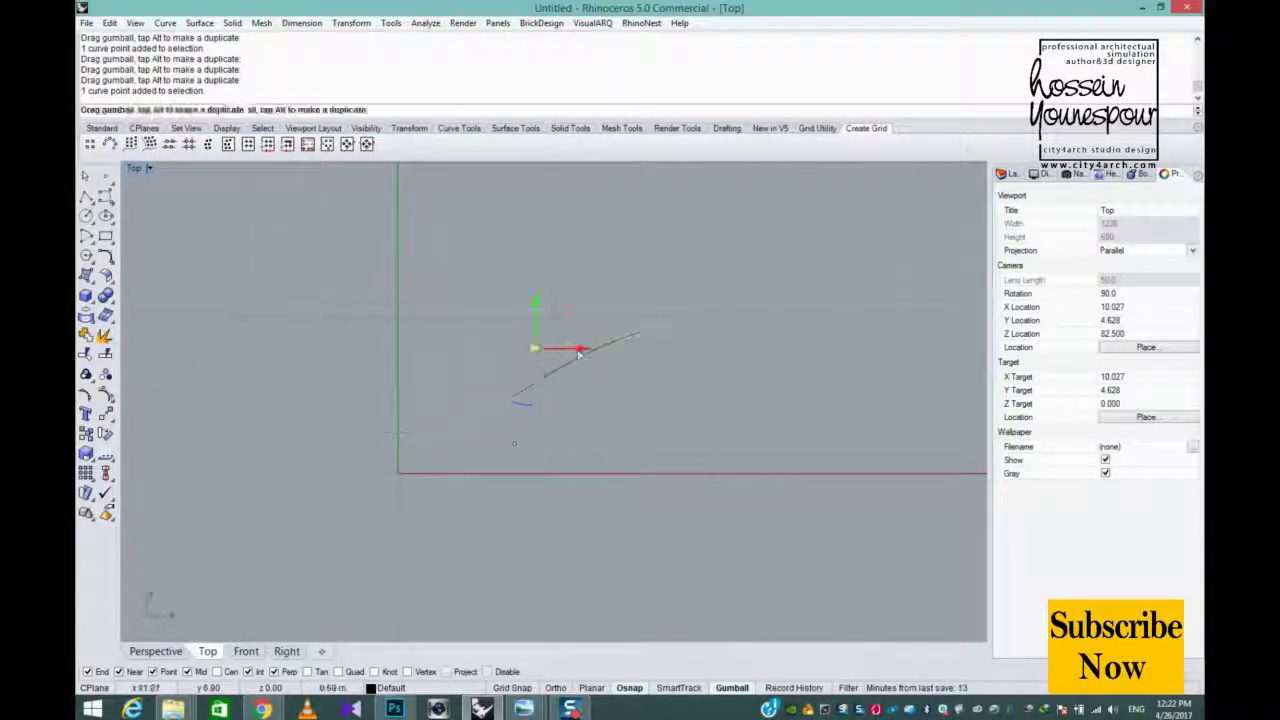
left_click_drag(578, 354, 593, 354)
left_click_drag(688, 337, 669, 308)
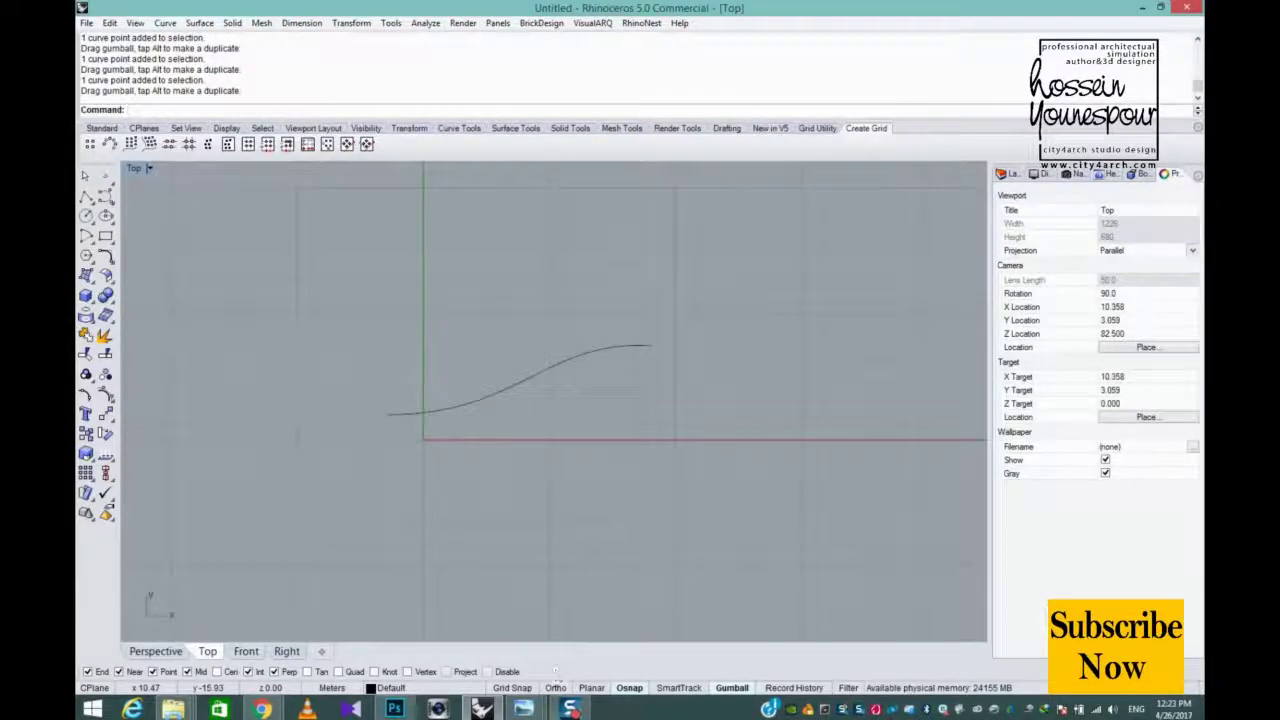
- Switch to the photo viewer to examine the reference picture of the black waffle-structure model, then return to Rhinoceros
mouse_move(523, 709)
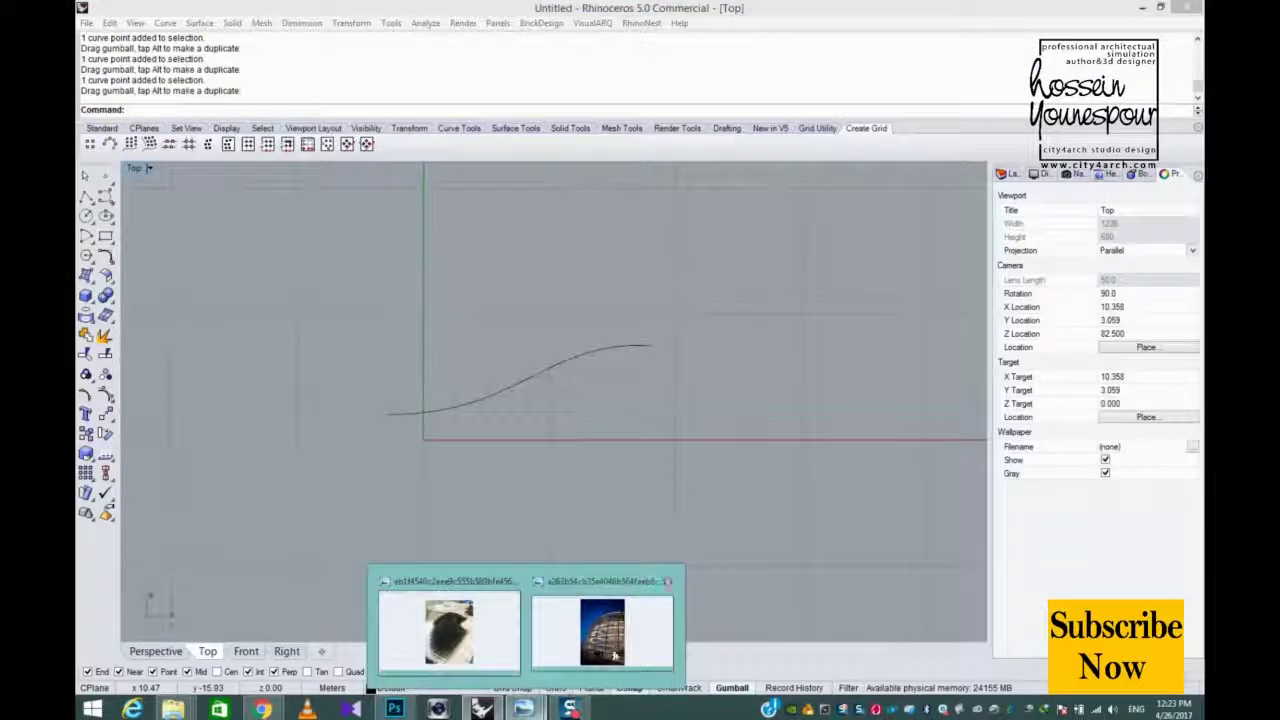
left_click(449, 640)
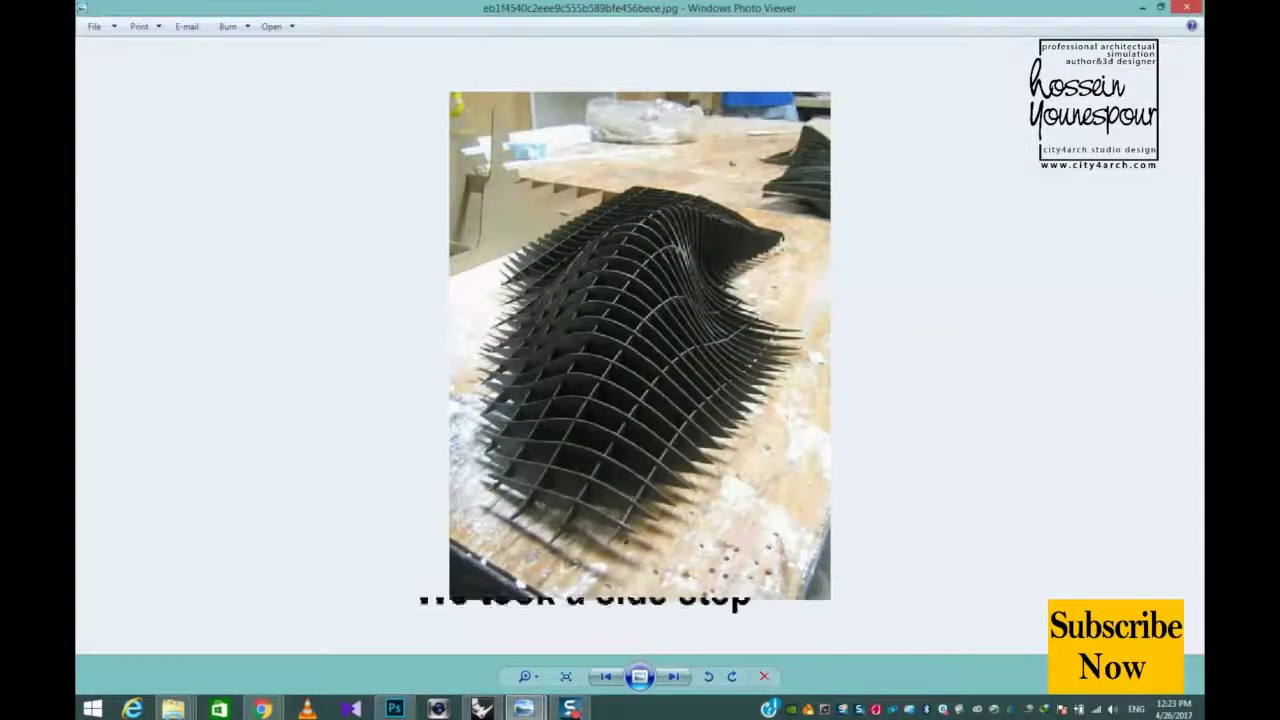
left_click(1143, 7)
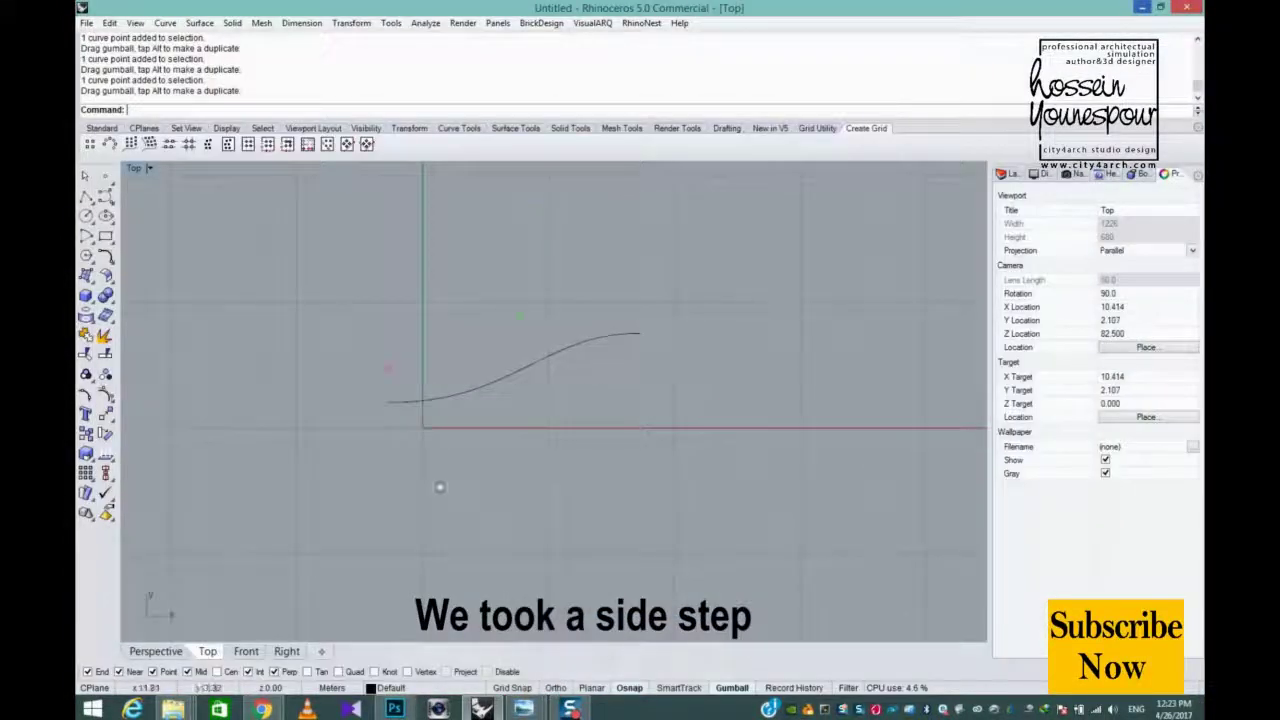
- Copy the S-shaped curve straight down to a parallel position below the red axis
left_click(445, 391)
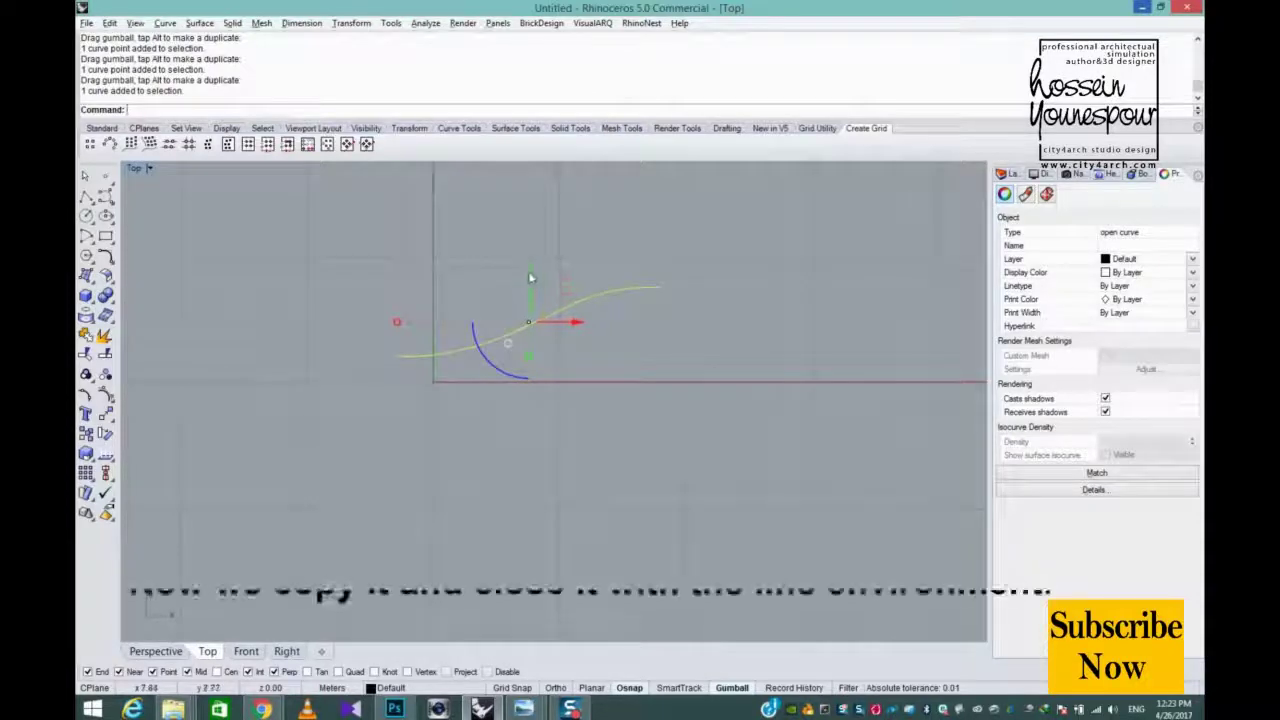
left_click_drag(531, 278, 537, 402)
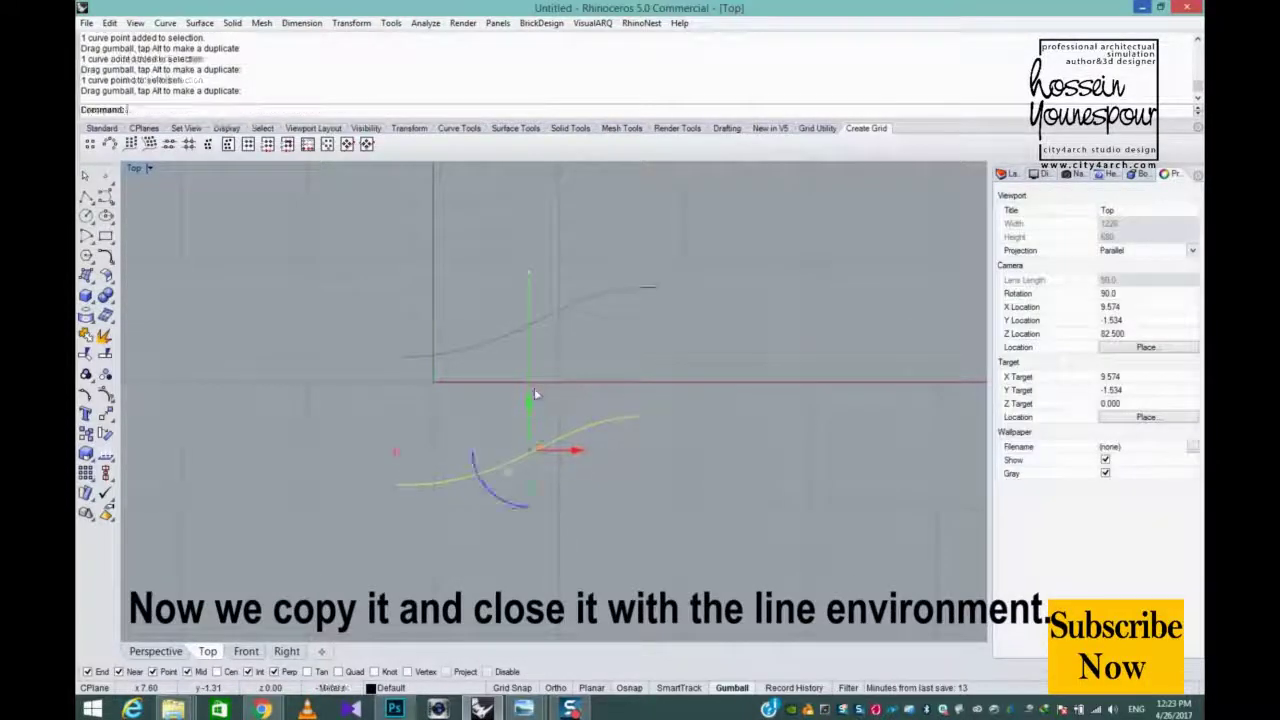
left_click(203, 281)
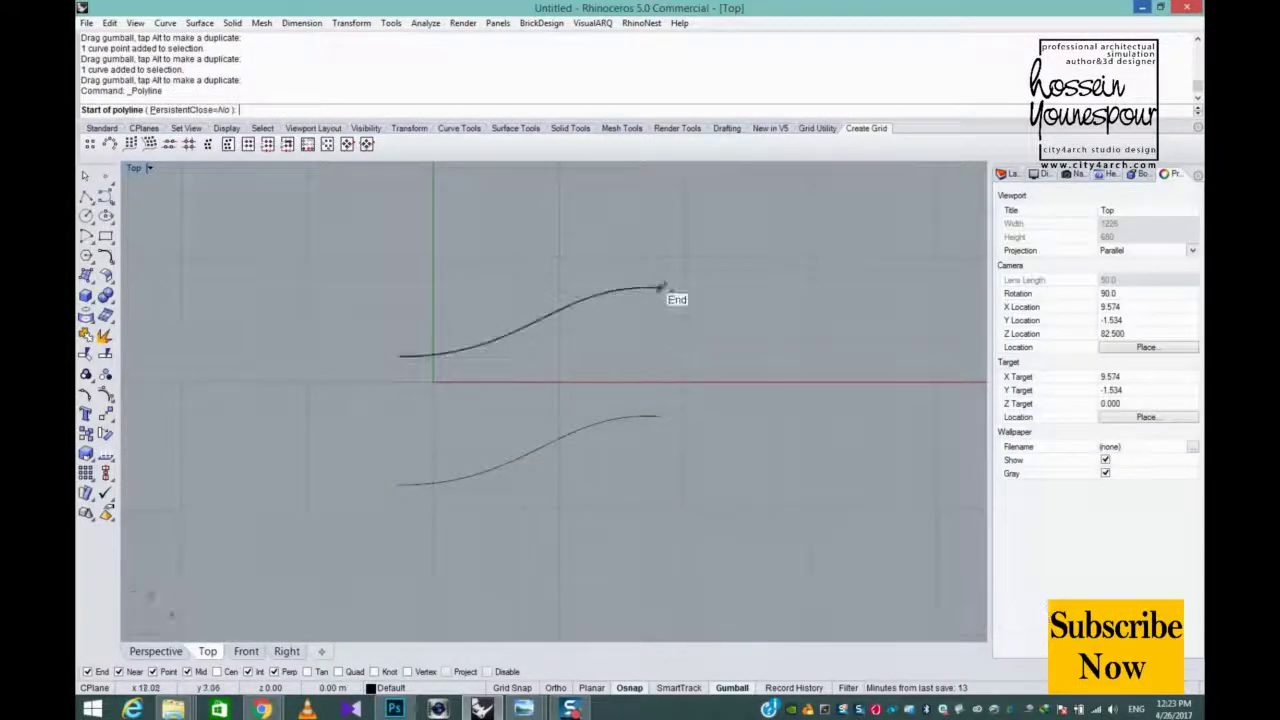
- Close the outline by joining the two curves' matching endpoints with a straight polyline at each end
left_click(657, 288)
left_click(658, 415)
key("Return")
key("Return")
left_click(388, 358)
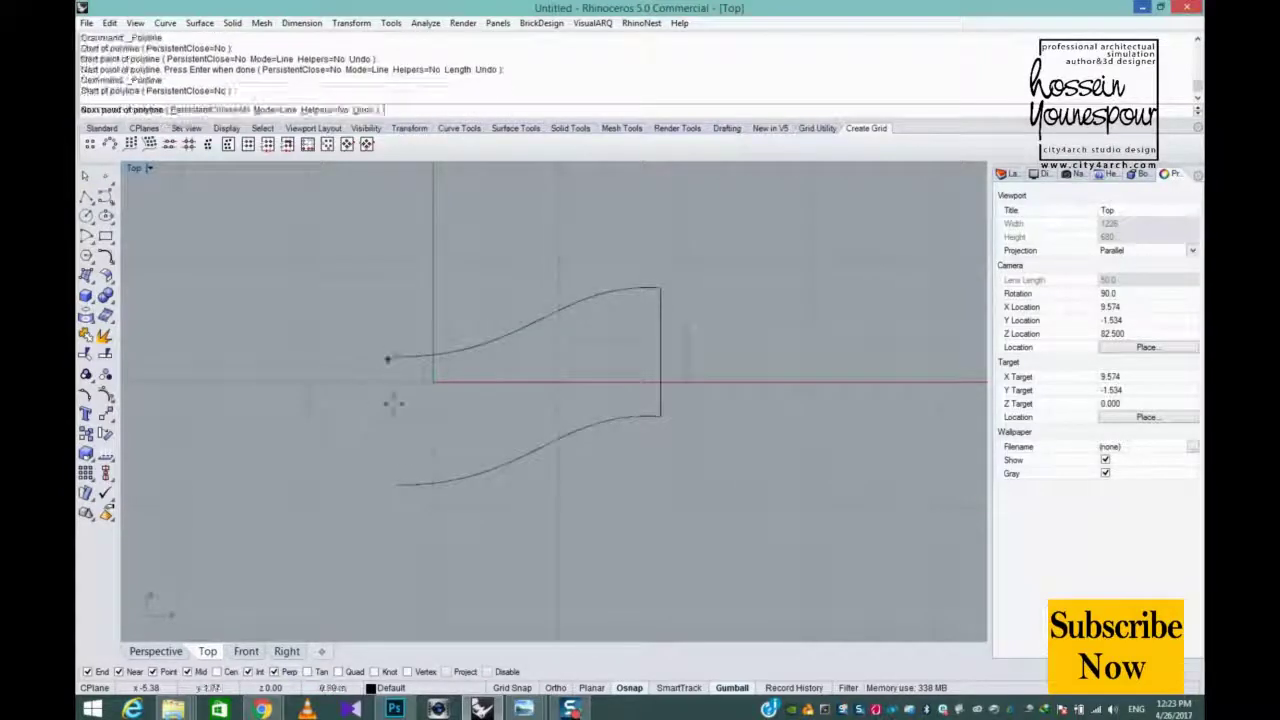
left_click(395, 487)
key("Return")
- Draw a horizontal line lengthwise through the outline, running from one end line to the other
key("Return")
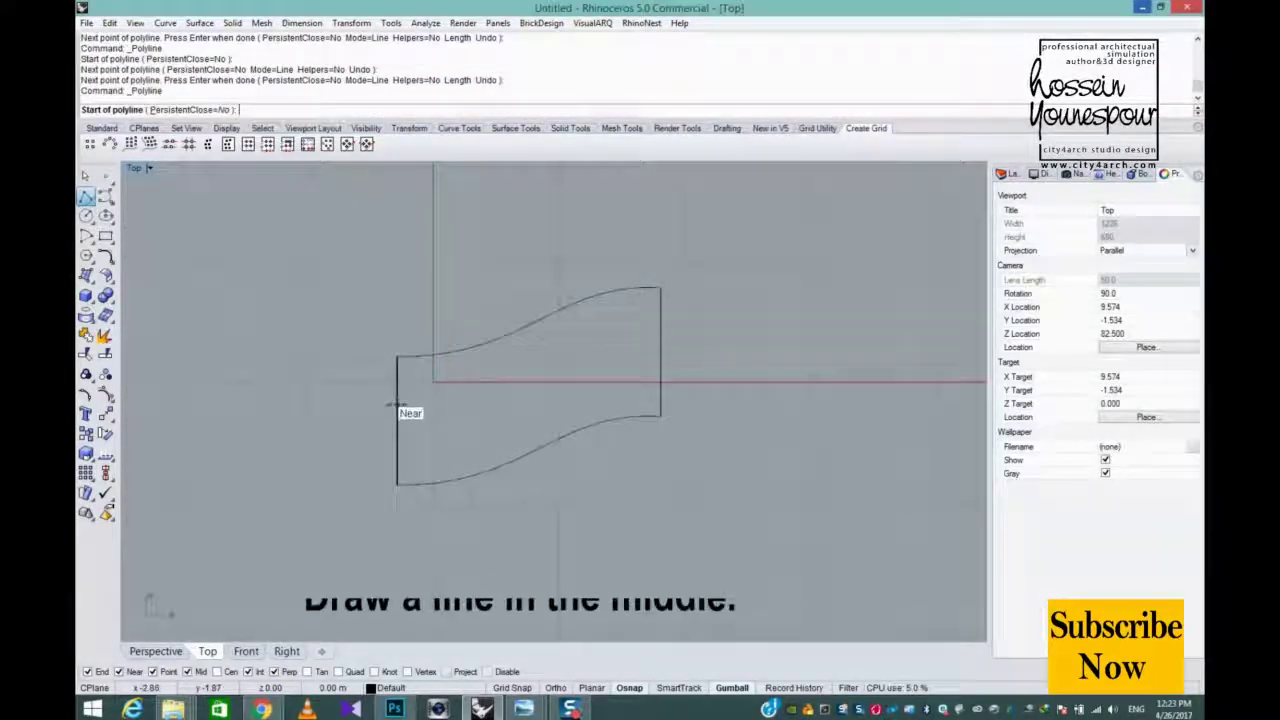
left_click(397, 405)
left_click(660, 404)
key("Return")
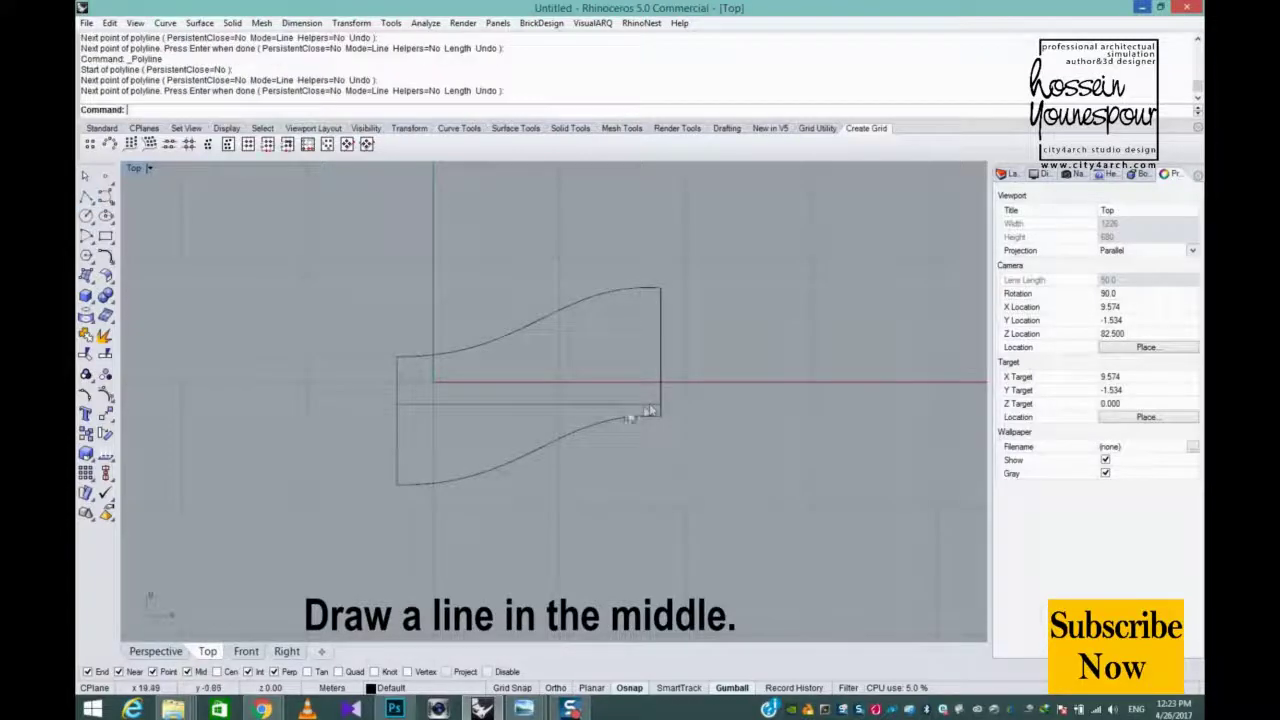
- Move the lengthwise line up to the red axis so that it stays clear of the outline's corners
scroll(640, 412, "up", 3)
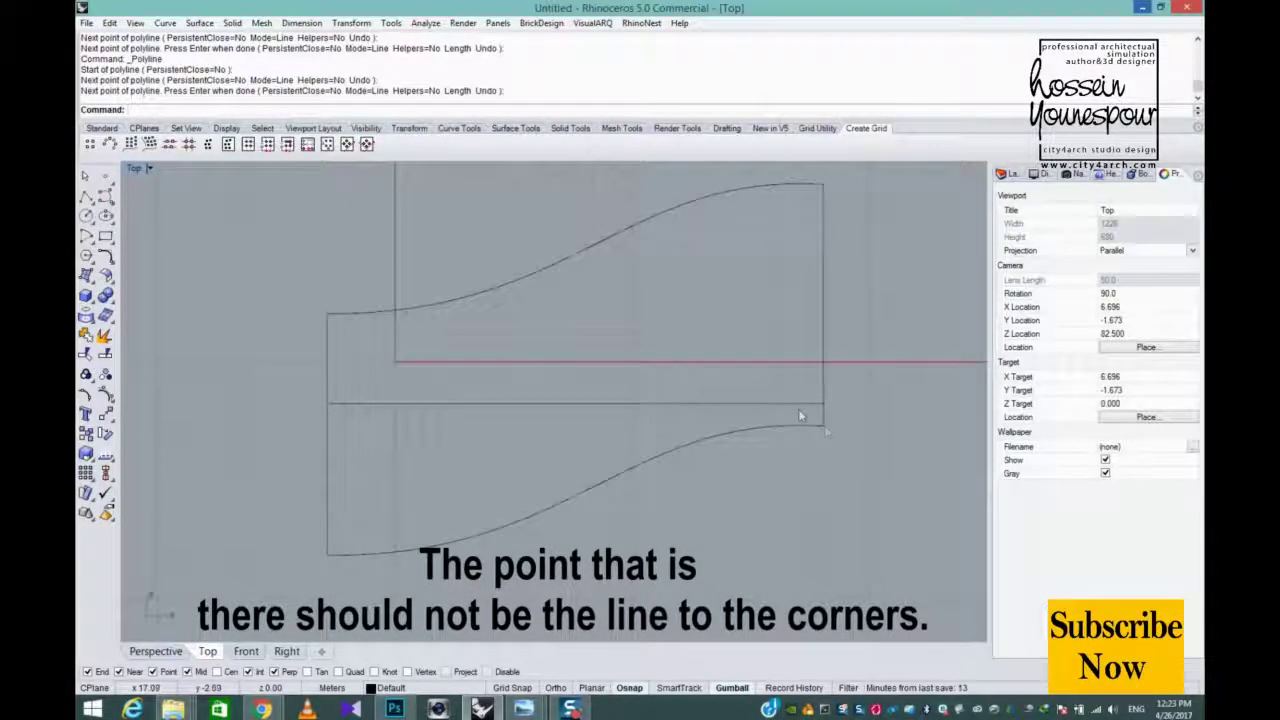
left_click(795, 404)
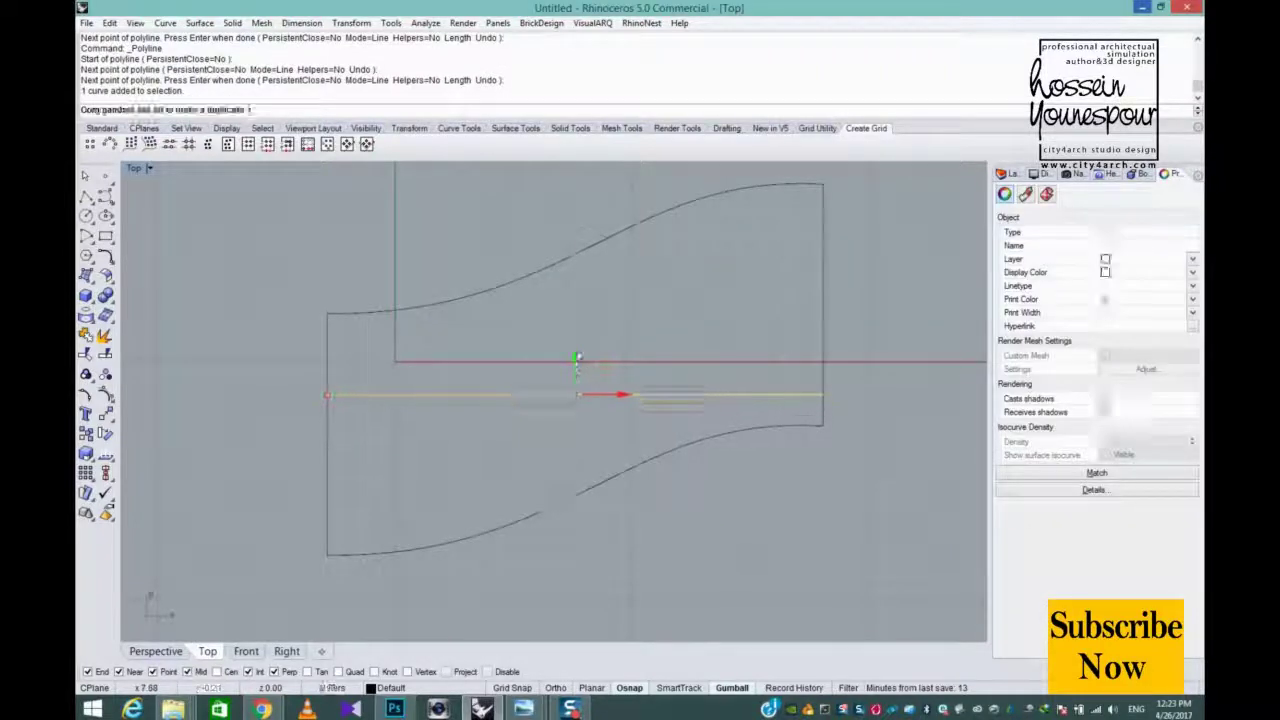
left_click(577, 357)
left_click(577, 357)
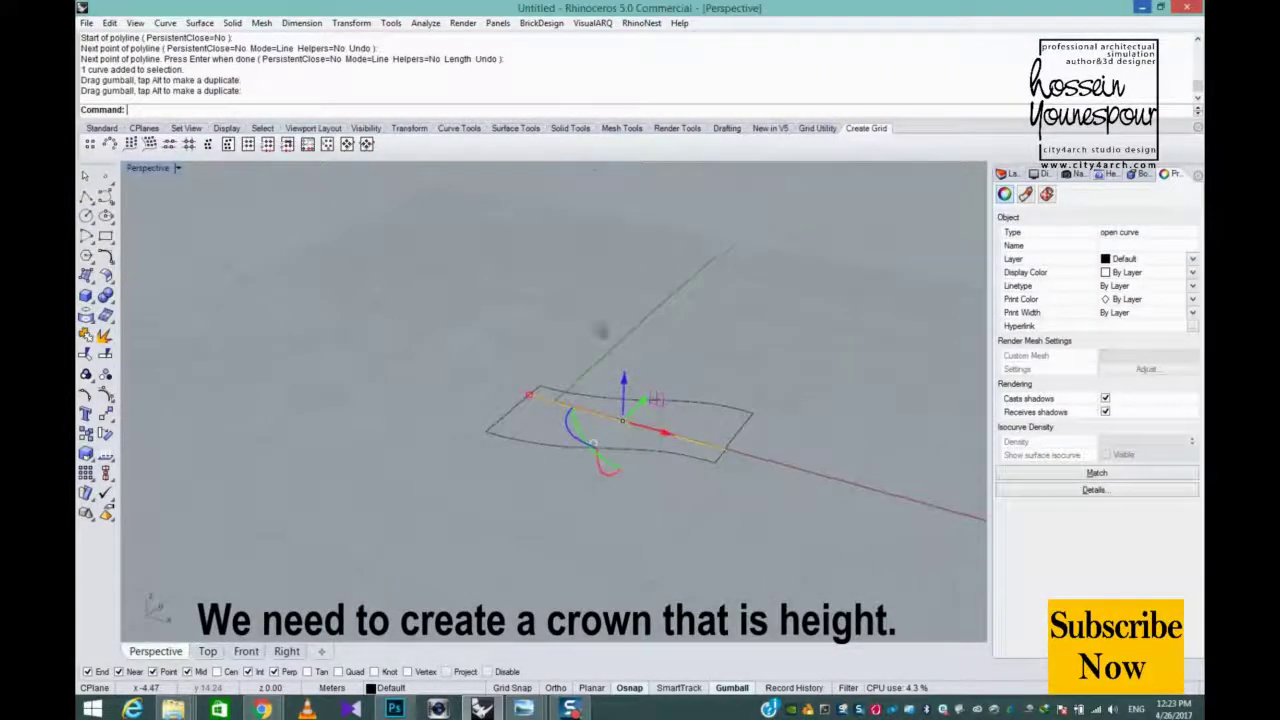
- Draw a short vertical line up from near the midpoint of the lengthwise line in the perspective view and place a point at its top
right_click_drag(643, 364, 820, 420)
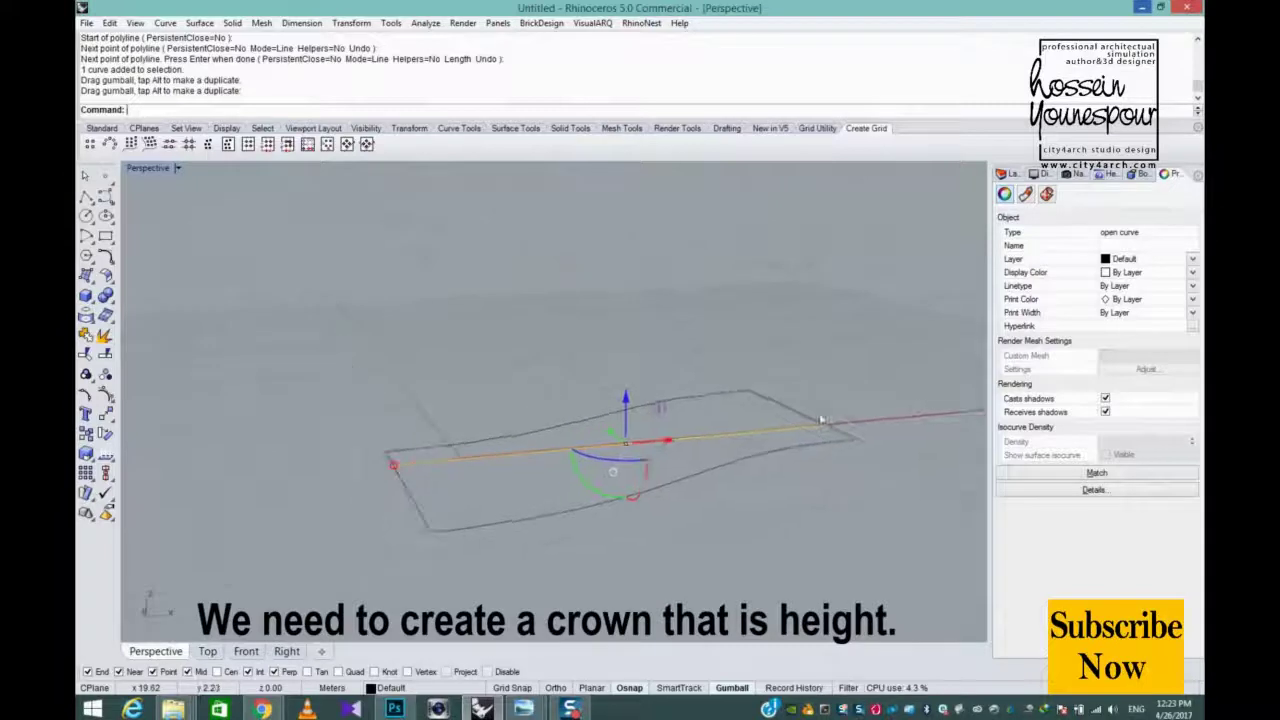
left_click(91, 202)
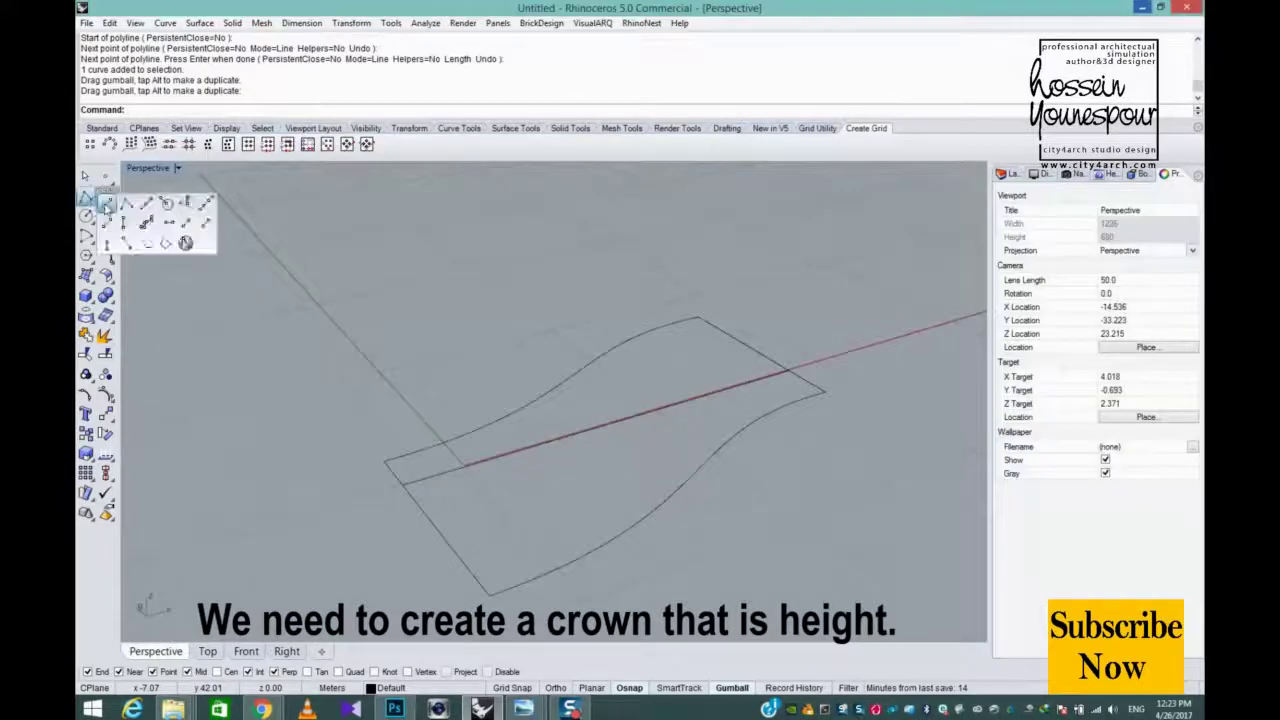
left_click(111, 203)
left_click(258, 110)
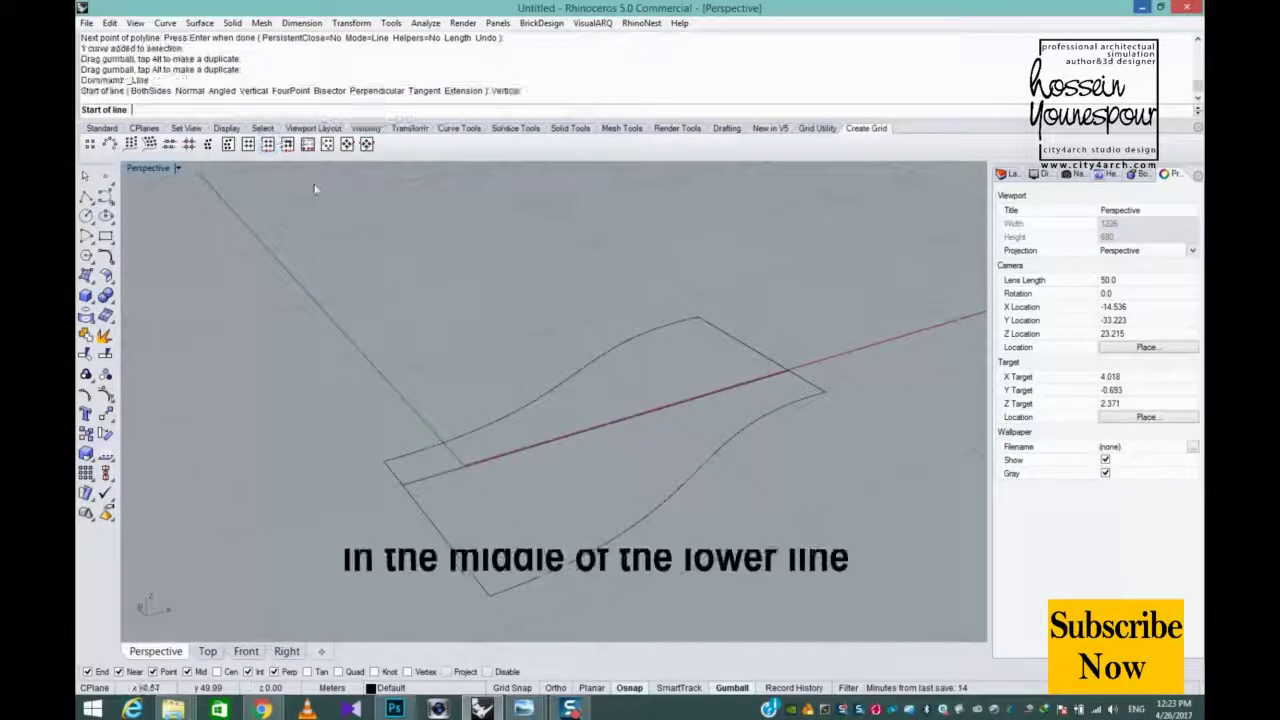
left_click(618, 425)
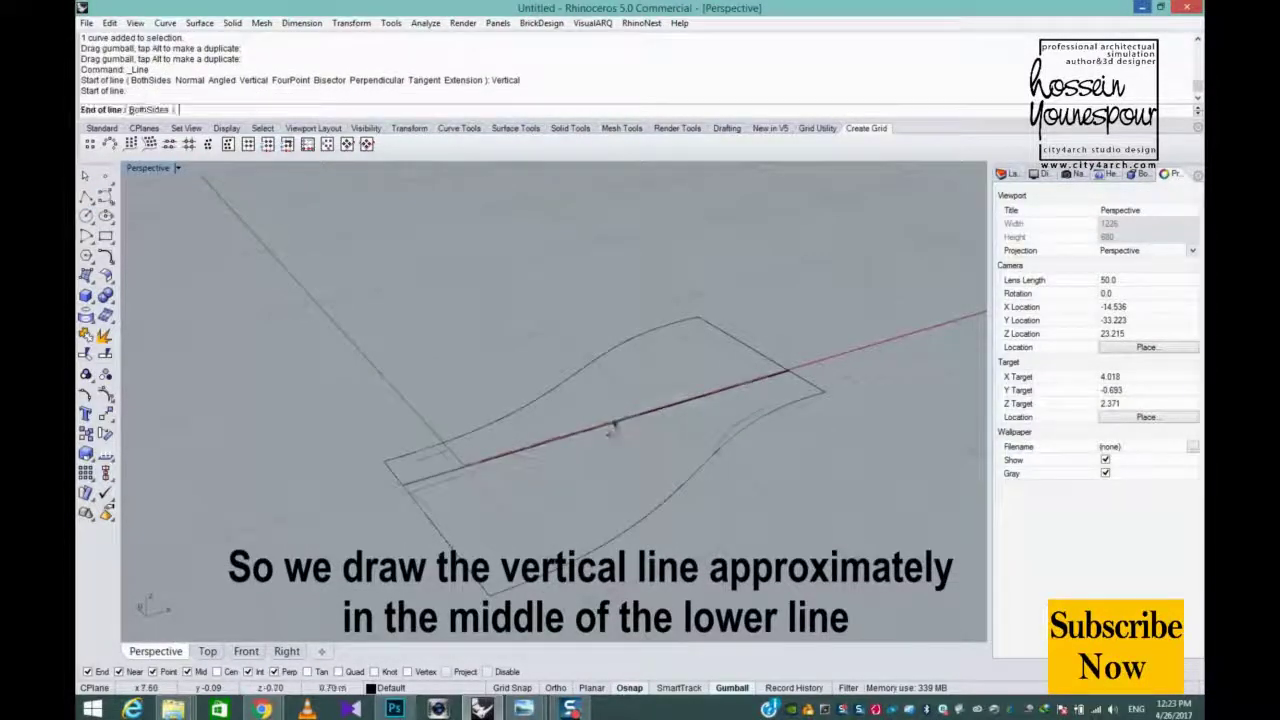
right_click_drag(612, 428, 603, 363)
left_click(585, 368)
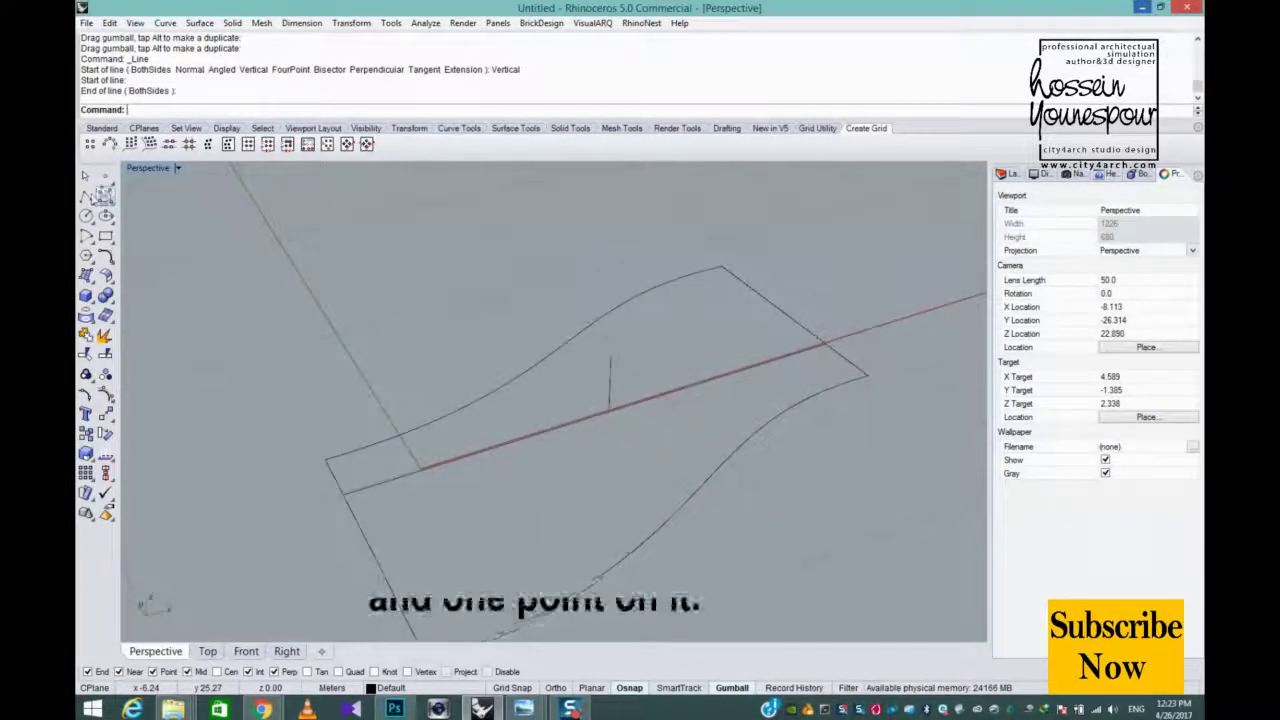
left_click(105, 176)
left_click(612, 352)
- Select the whole shape and stretch it lengthwise along the X direction
right_click_drag(737, 371, 722, 272)
left_click_drag(722, 272, 338, 577)
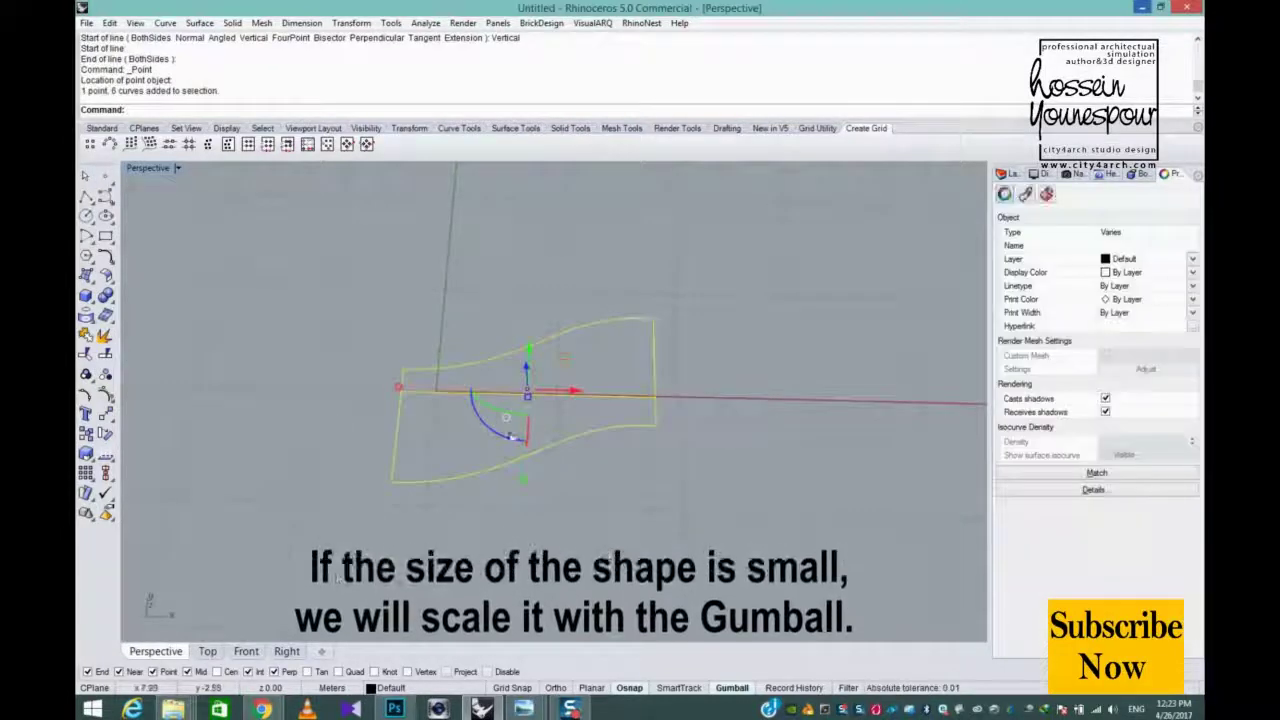
left_click_drag(385, 390, 358, 385)
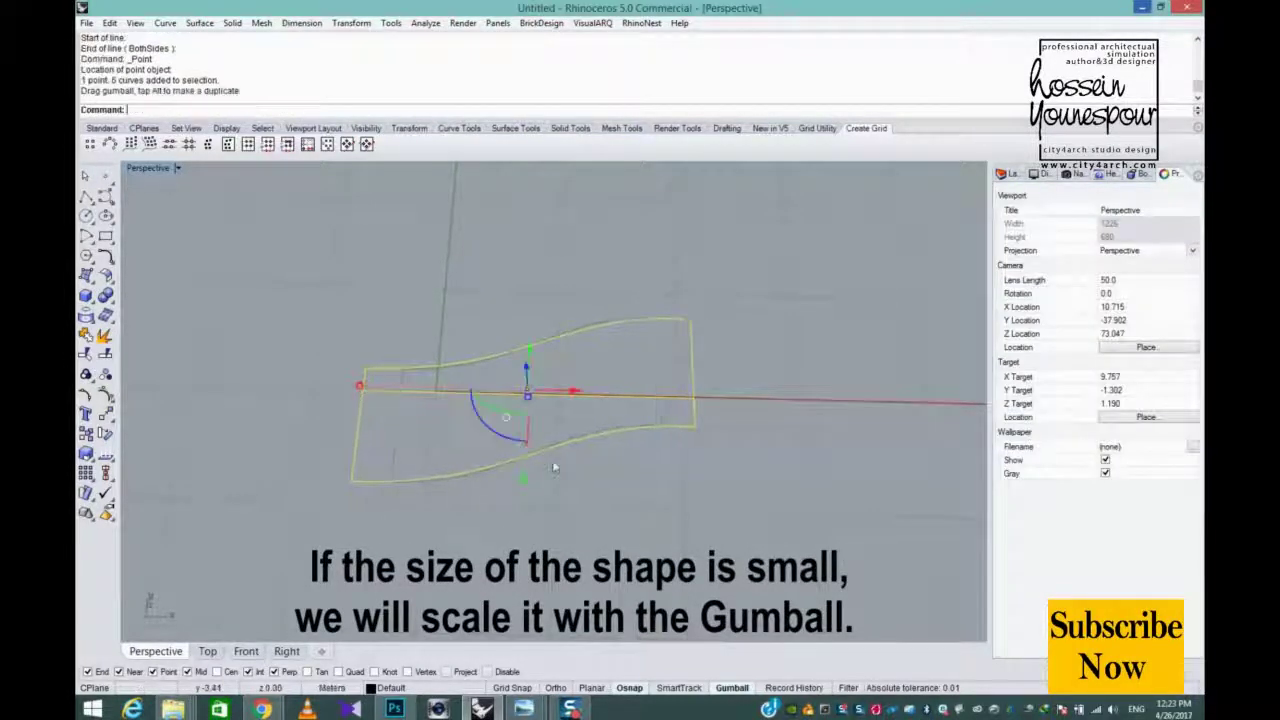
left_click(555, 465)
- Copy the complete shape along the red axis to a clear spot beyond the original
scroll(555, 465, "down", 2)
left_click_drag(754, 317, 345, 515)
scroll(659, 483, "down", 2)
right_click_drag(659, 484, 555, 470, "shift")
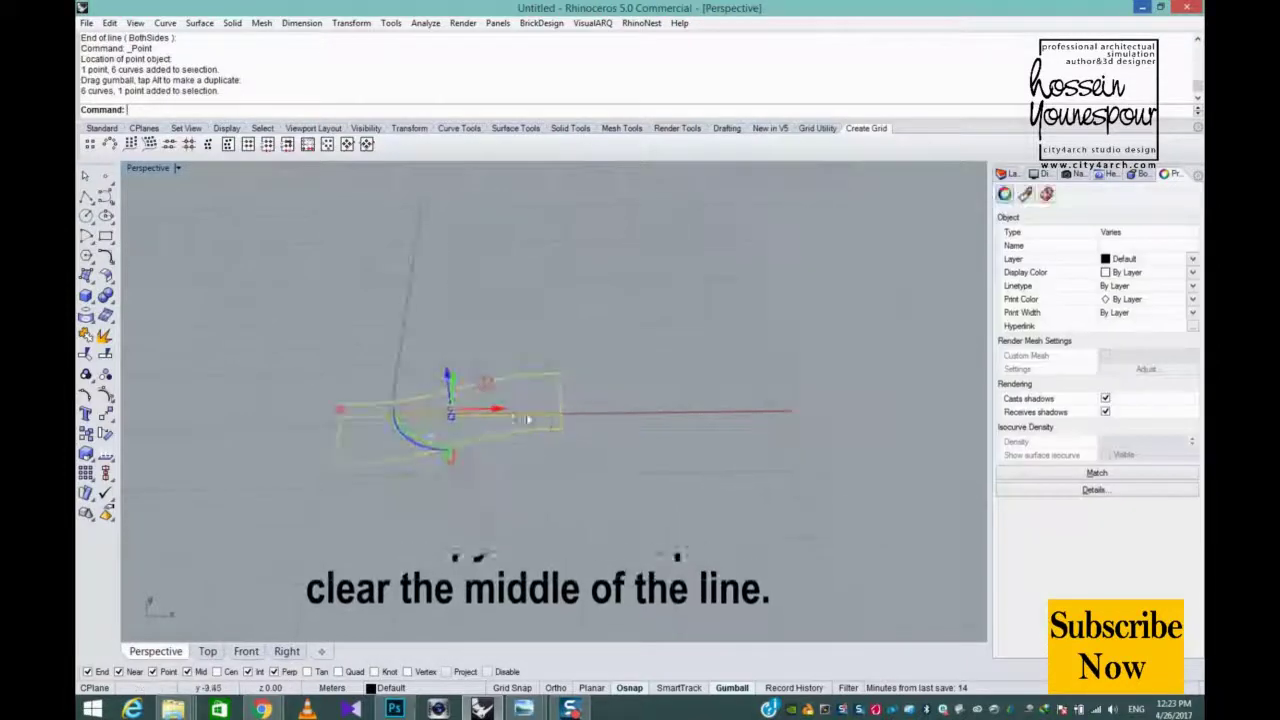
left_click_drag(520, 412, 777, 429)
- Delete the lengthwise line and the vertical line from the copied shape, keeping its outline and point
left_click(809, 417)
scroll(812, 404, "up", 10)
key("Delete")
scroll(765, 435, "down", 5)
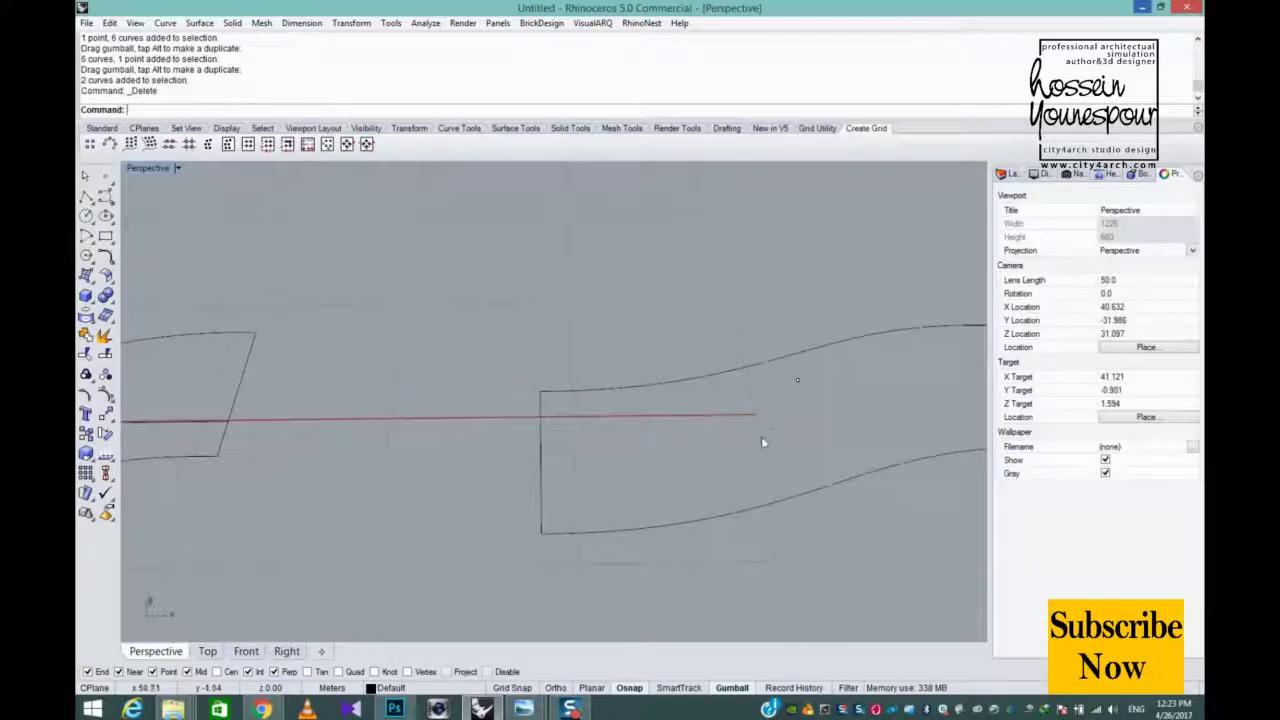
- Draw an interpolated curve over the original shape from one end of the lengthwise line through the raised point to the other end
right_click_drag(763, 443, 517, 425)
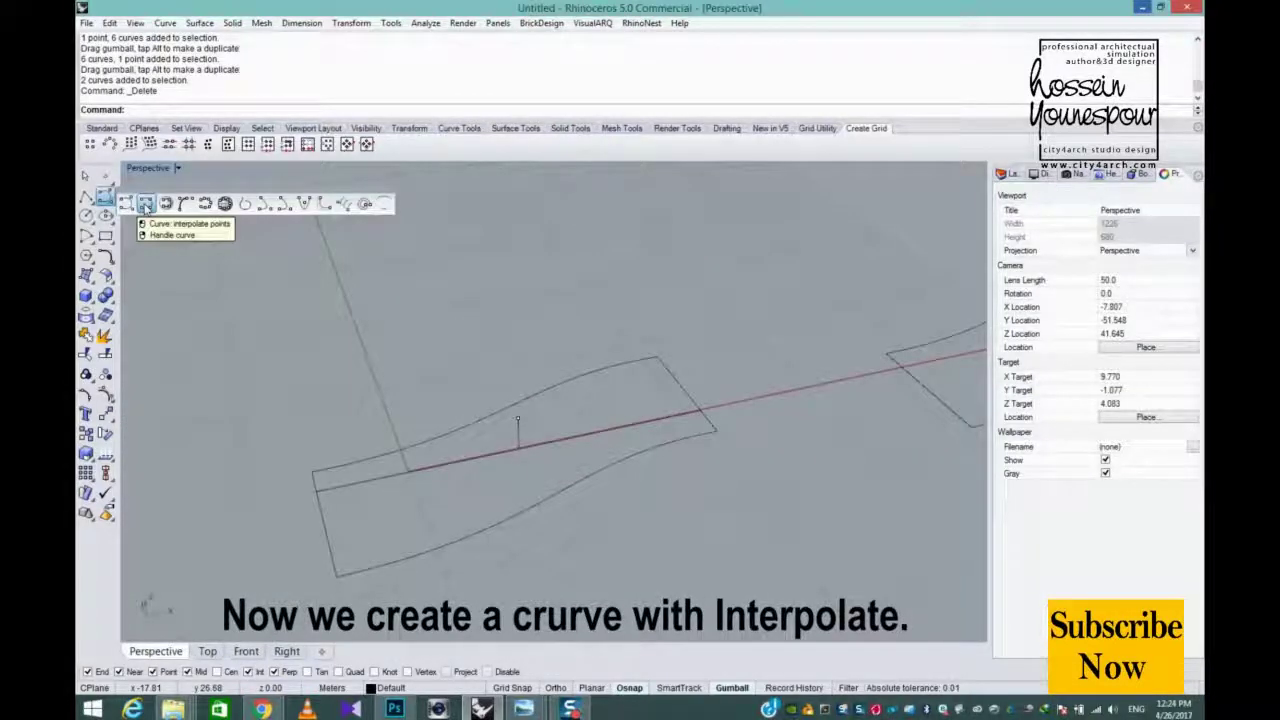
left_click(146, 204)
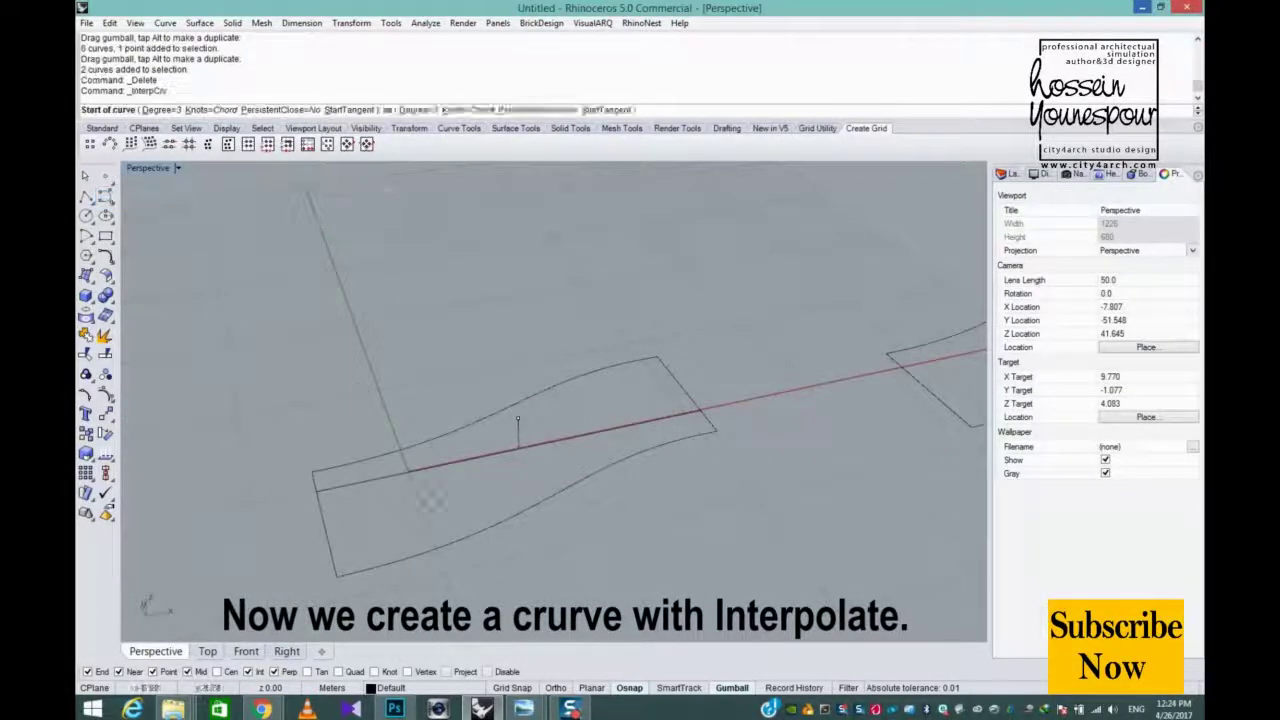
left_click(319, 490)
left_click(517, 425)
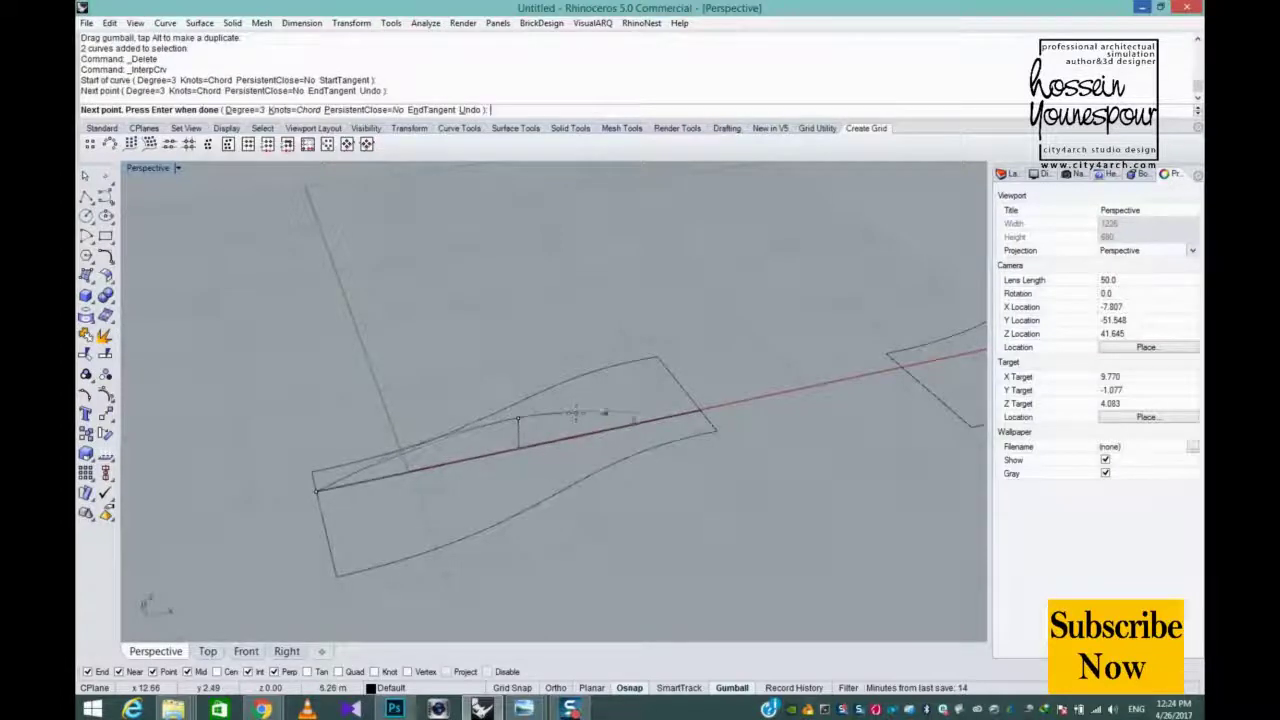
left_click(703, 410)
key("Return")
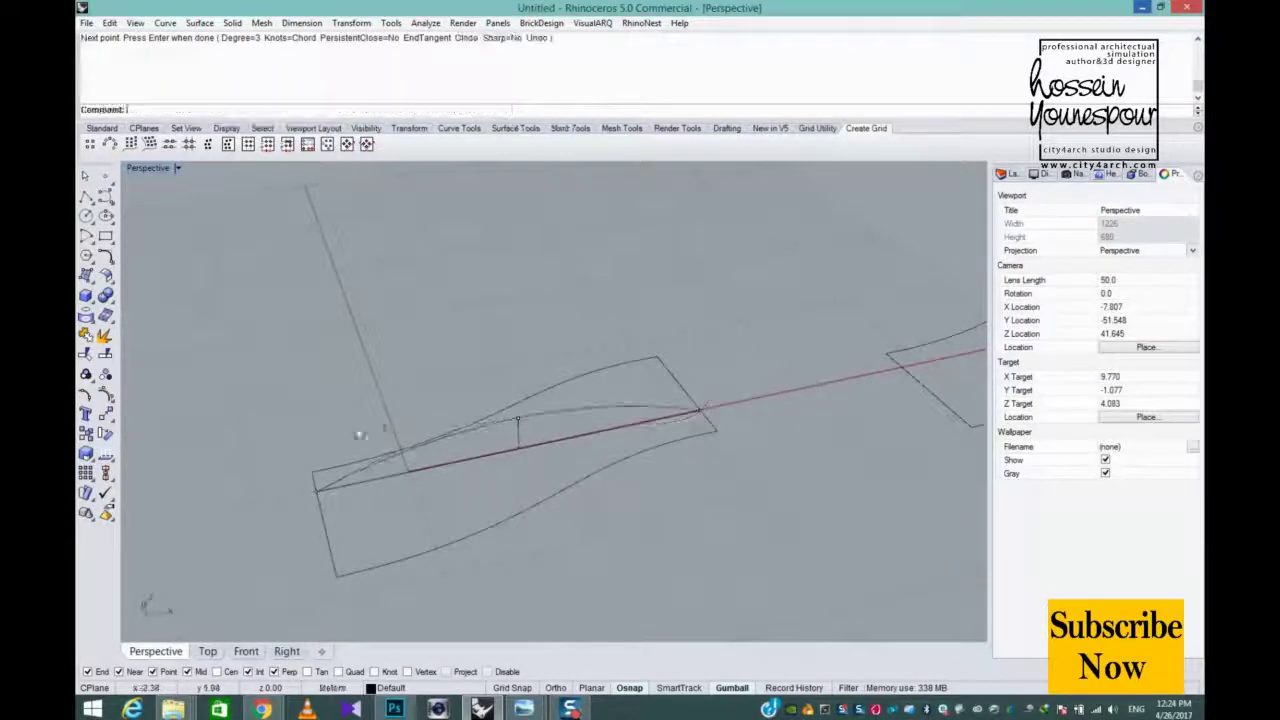
- With Record History on, create a Patch surface through the two long S-shaped outline curves and the crown curve, keeping Automatic trim enabled
right_click_drag(363, 434, 322, 316)
left_click(95, 284)
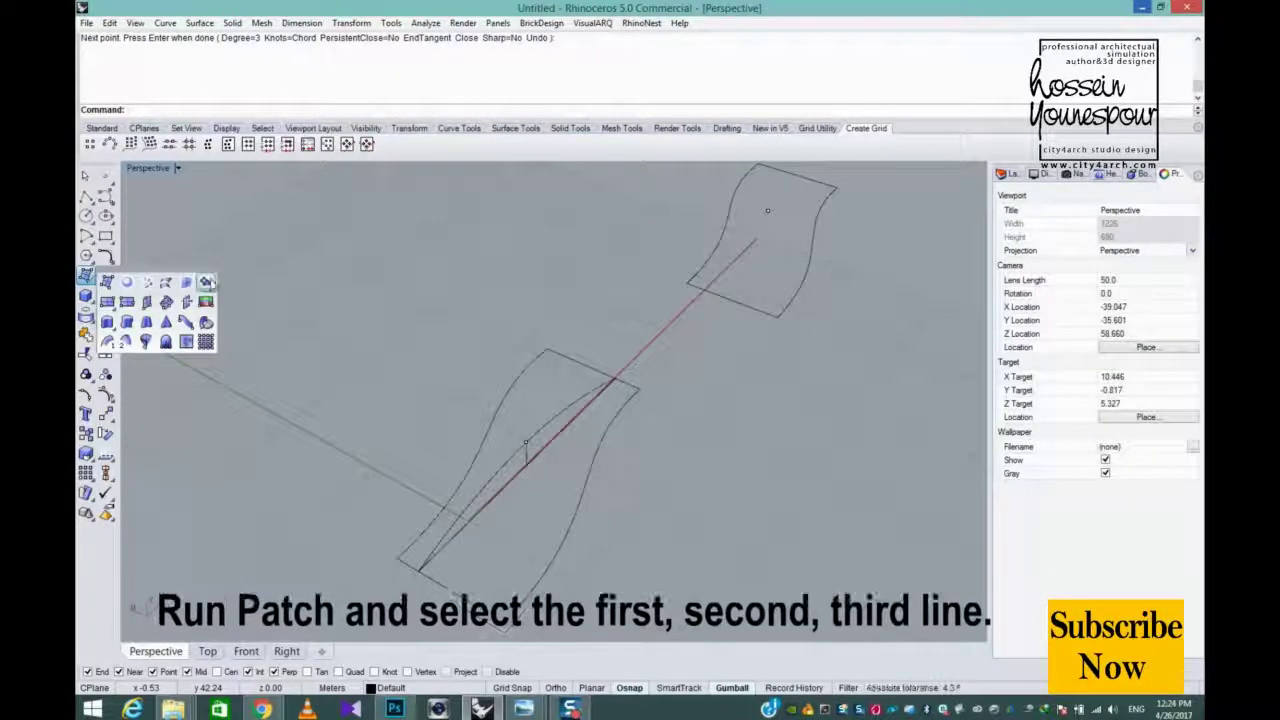
left_click(206, 284)
left_click(602, 444)
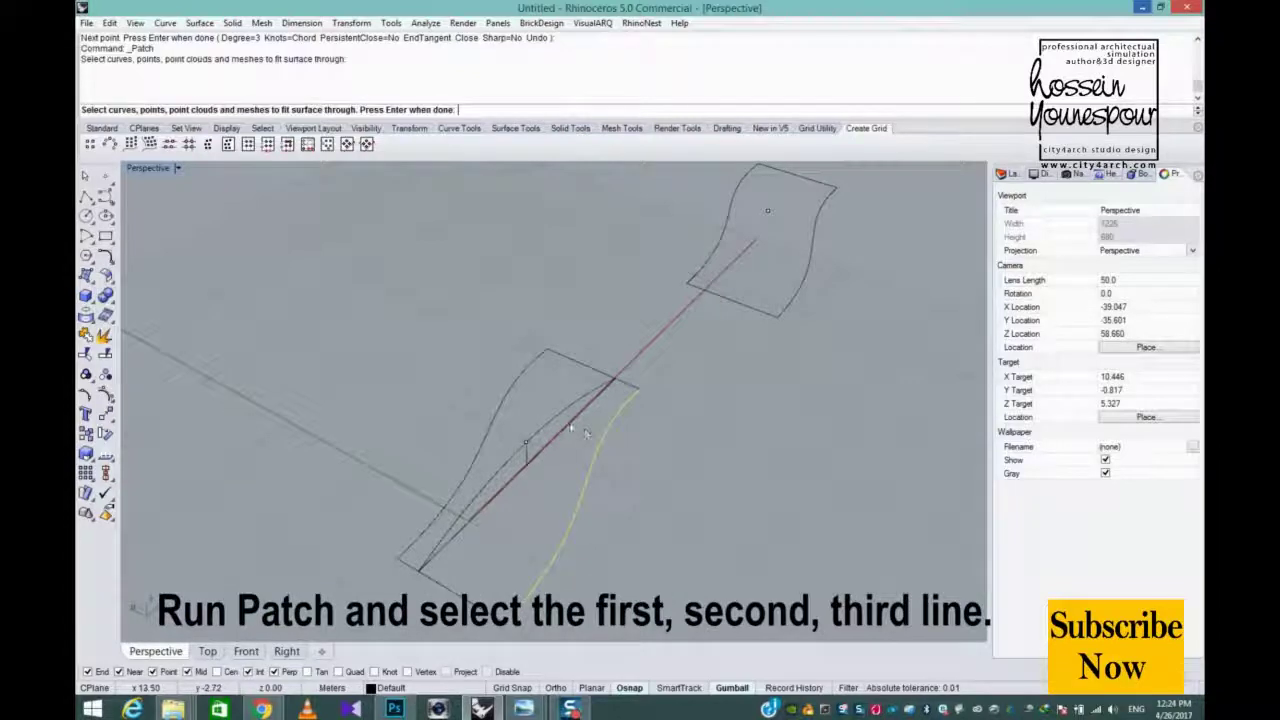
left_click(502, 424)
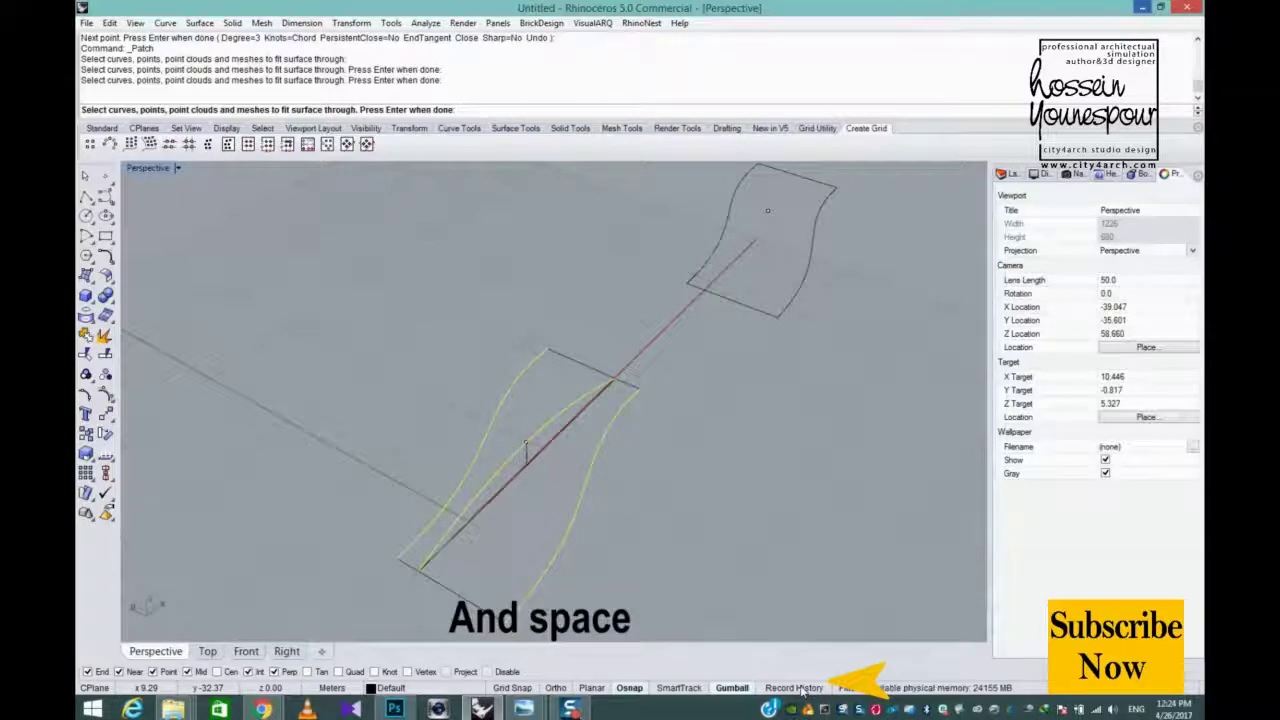
right_click_drag(697, 590, 612, 518)
key("space")
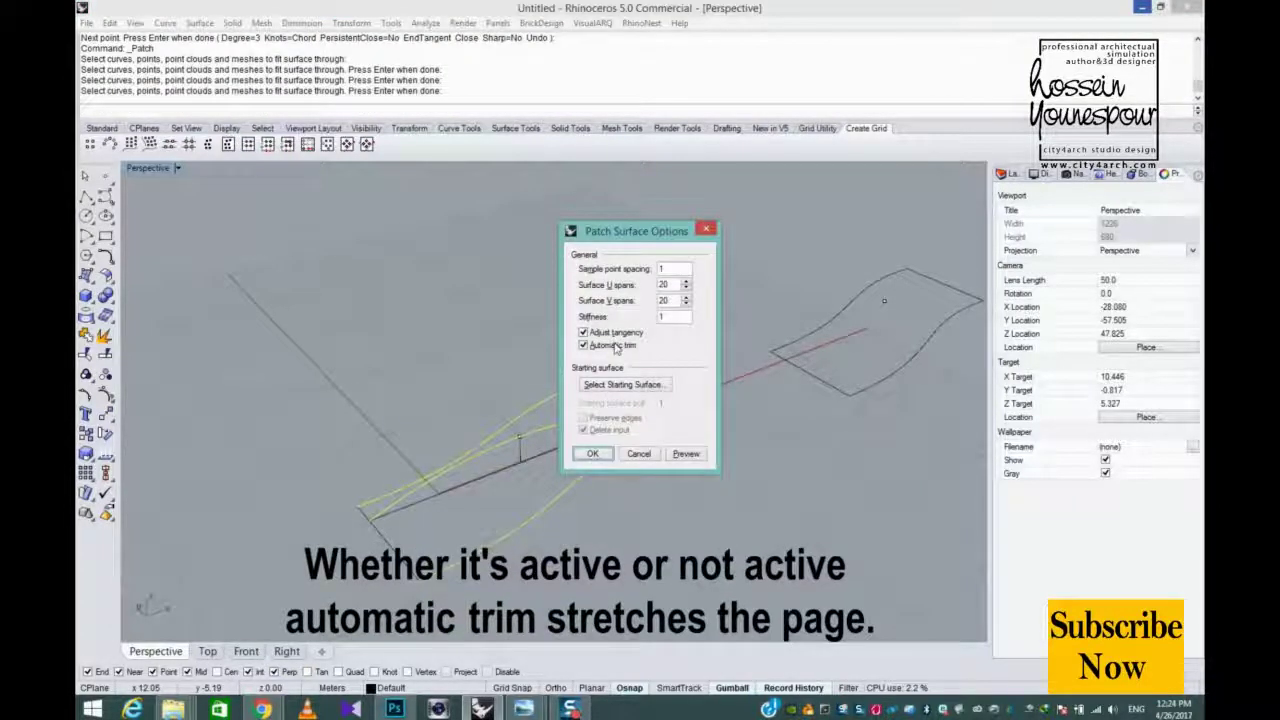
left_click(590, 455)
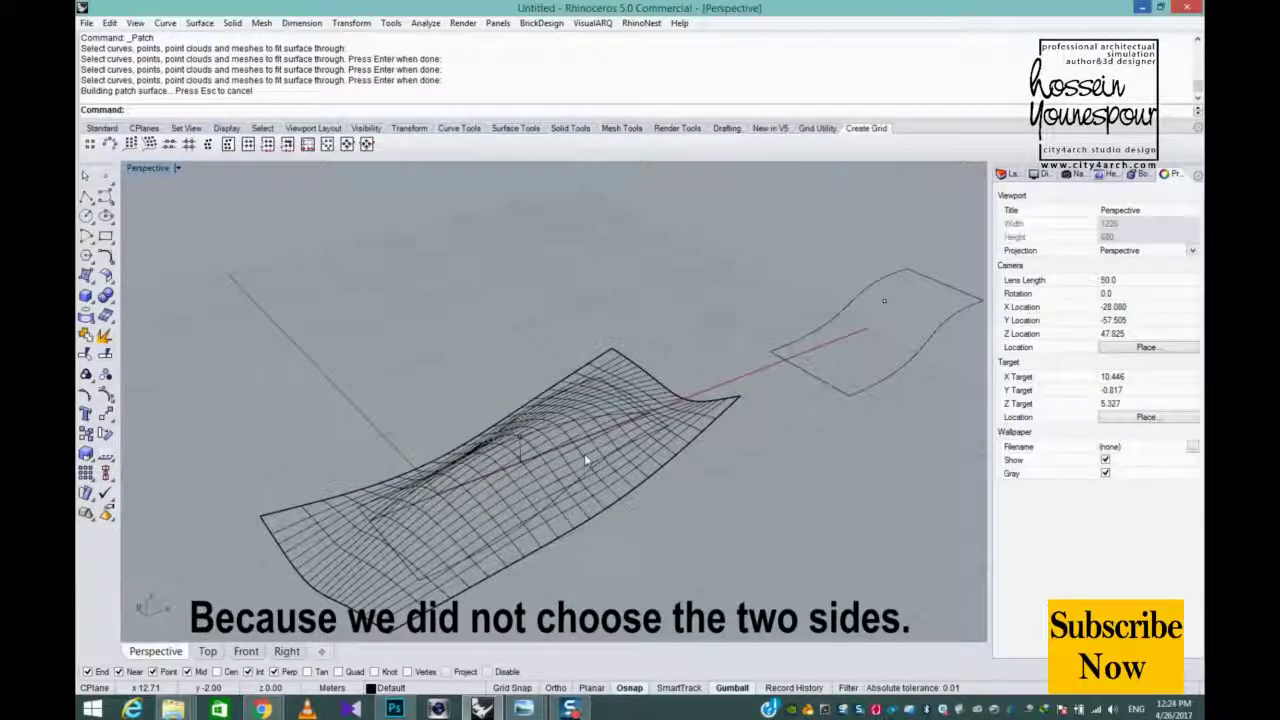
- Try raising the whole crown curve vertically to reshape the patch surface
left_click(577, 400)
scroll(577, 400, "up", 4)
left_click(580, 396)
right_click_drag(580, 396, 720, 345)
left_click_drag(612, 342, 611, 292)
right_click_drag(611, 300, 680, 328)
left_click(593, 347)
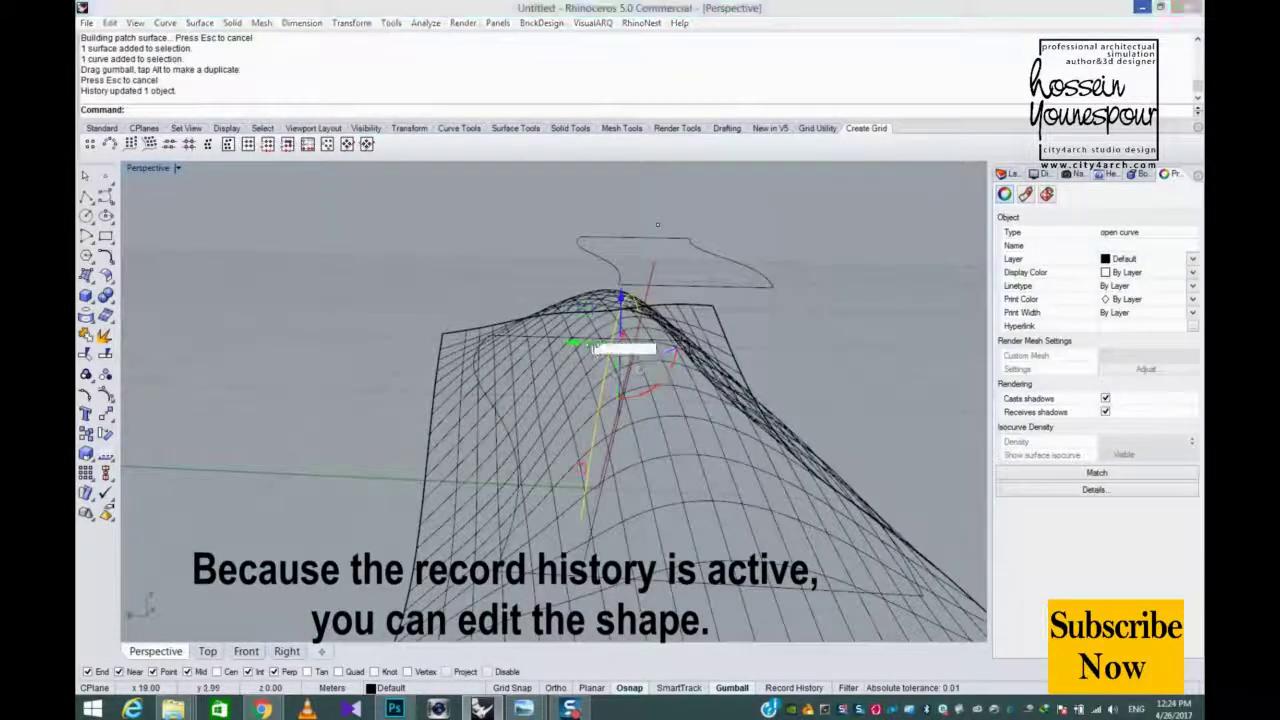
key("ctrl+z")
- Show the crown curve's control points and raise and shift its middle points to bring the surface closer to the reference
right_click_drag(680, 385, 622, 368)
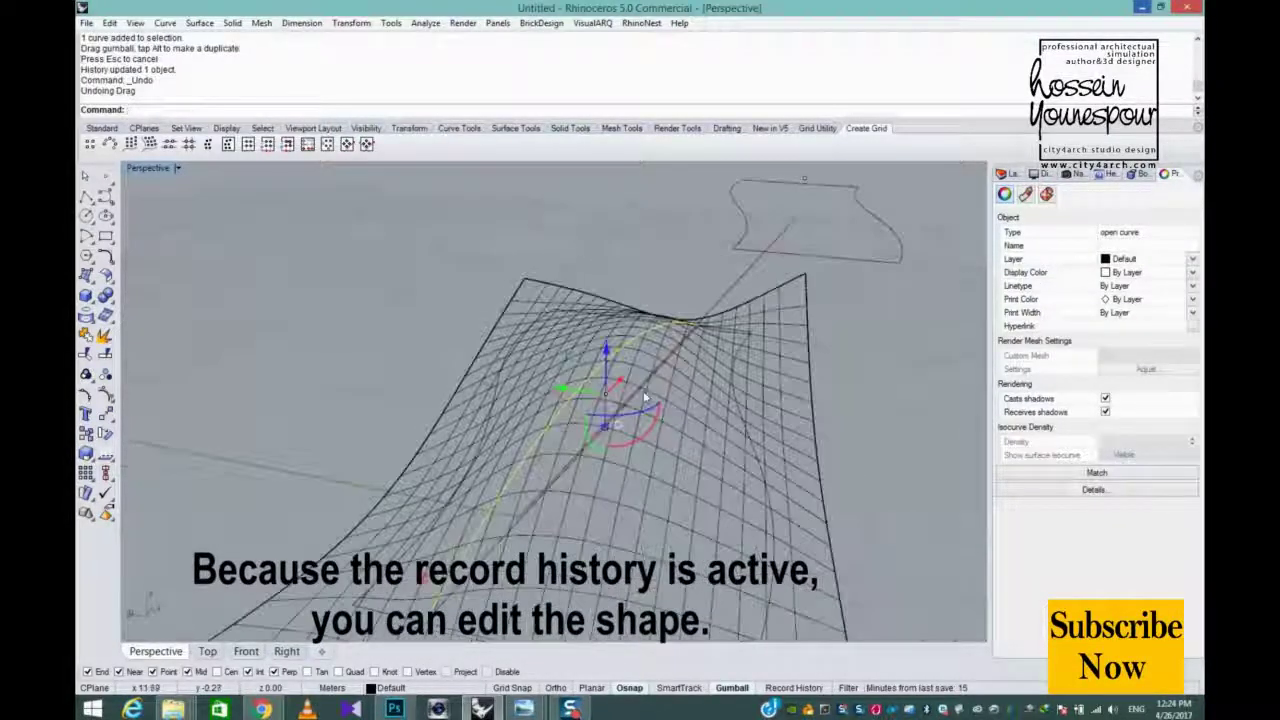
key("F10")
left_click(607, 289)
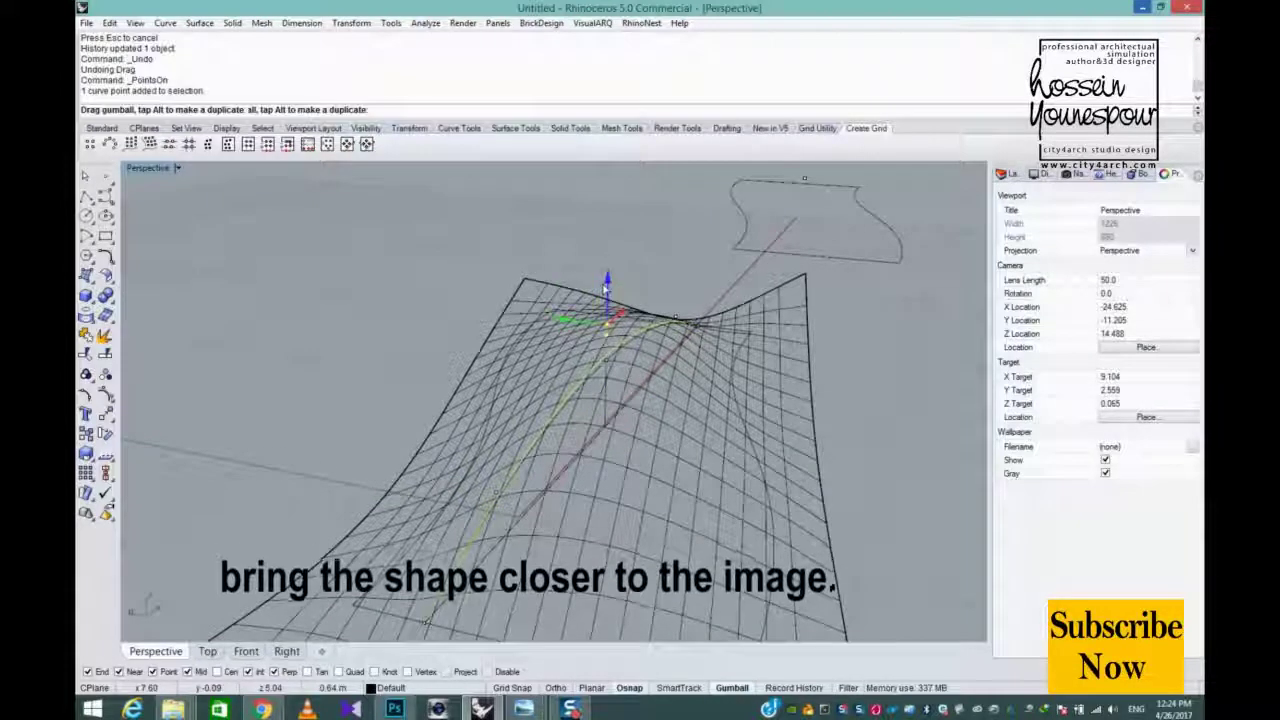
right_click_drag(607, 289, 628, 268)
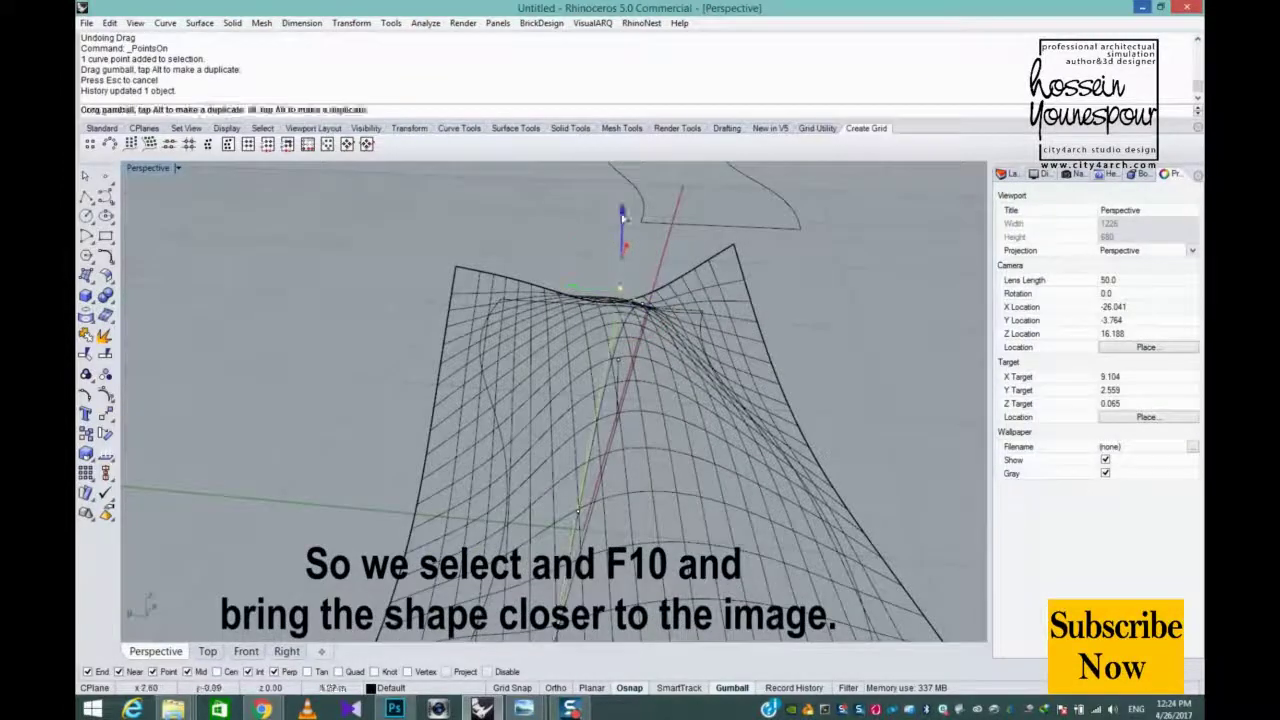
left_click_drag(622, 218, 622, 212)
right_click_drag(714, 323, 612, 330)
left_click_drag(568, 276, 527, 268)
- In the Top view, trim away the part of the patch surface outside the S-shaped outline
right_click_drag(558, 362, 745, 262)
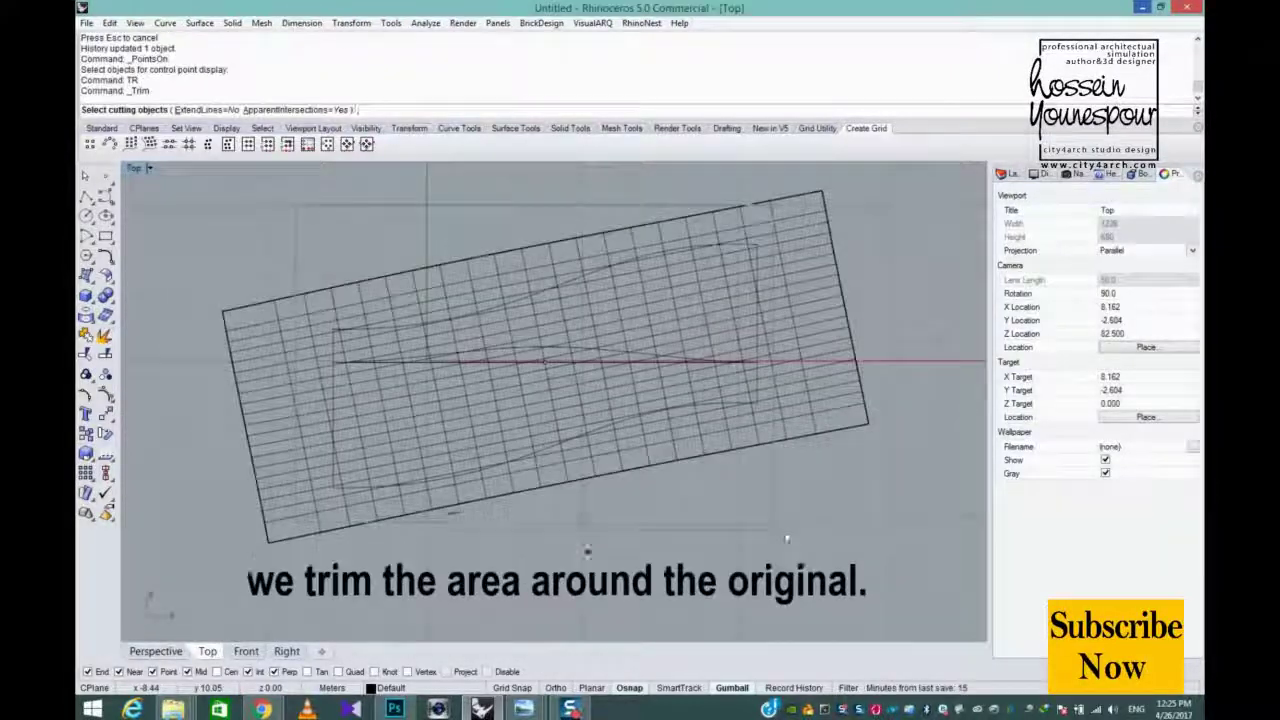
left_click(820, 472)
key("Return")
left_click(683, 429)
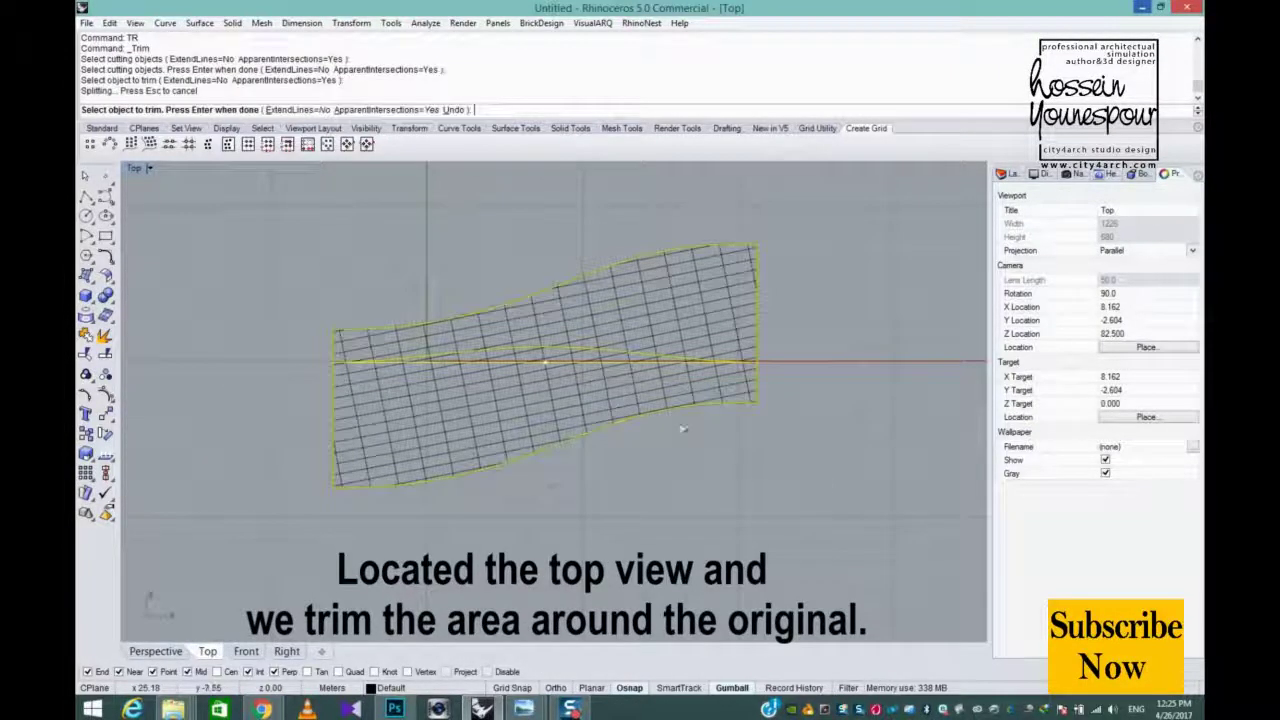
key("Return")
- Delete the leftover crown curve, the extra point and the lengthwise line from the original shape
left_click(607, 351)
key("Delete")
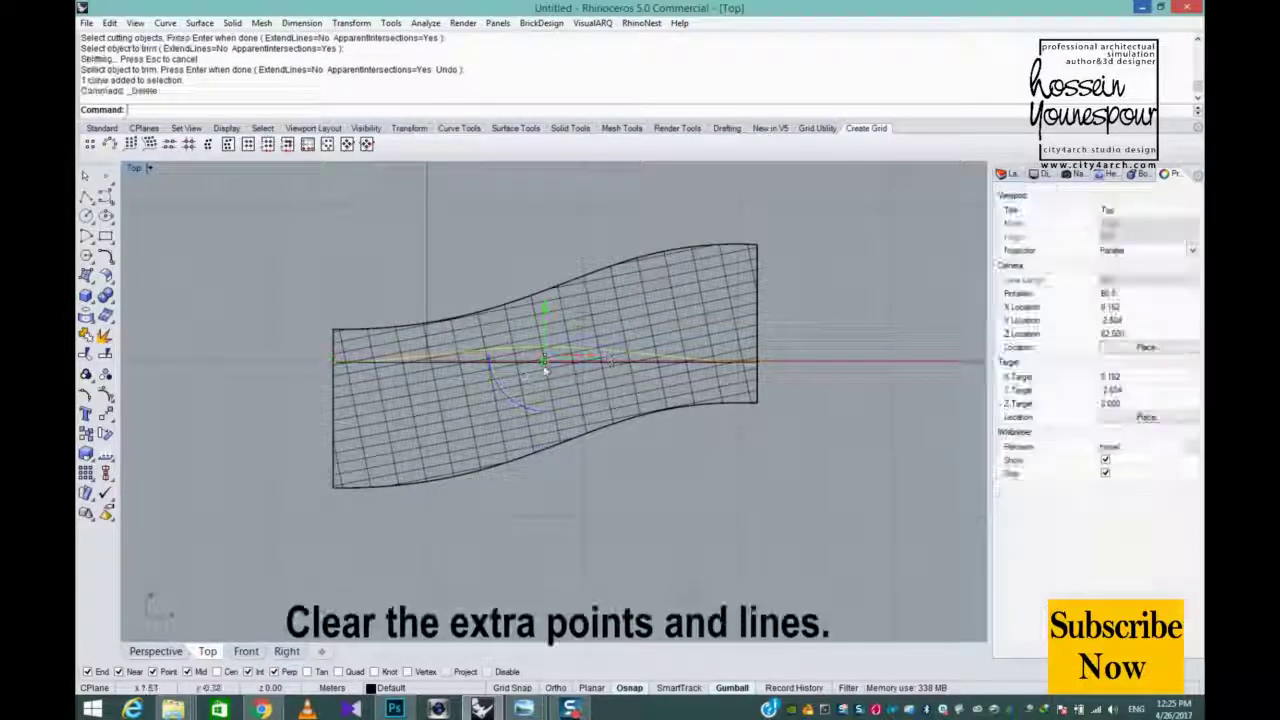
left_click(545, 367)
right_click(545, 367)
key("Delete")
scroll(546, 367, "up", 12)
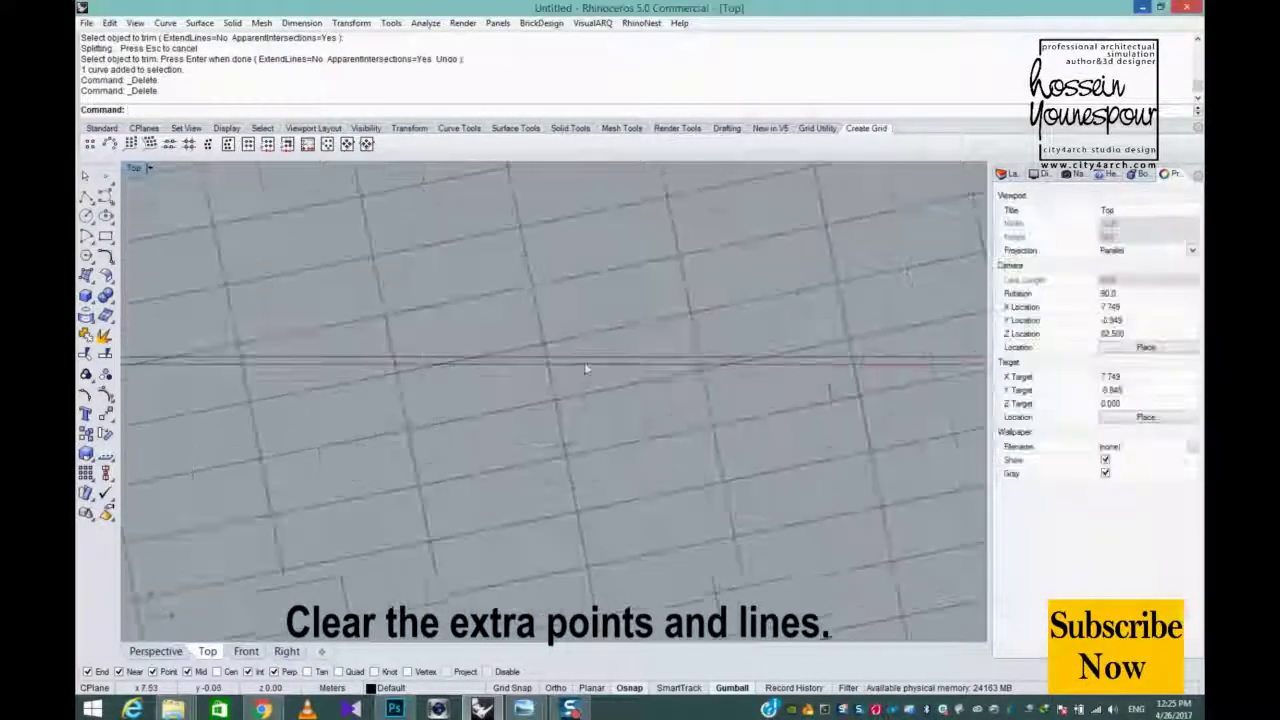
left_click(589, 362)
key("Delete")
- Delete the leftover short line beneath the surface in the Perspective view and set that view to Shaded display
double_click(137, 169)
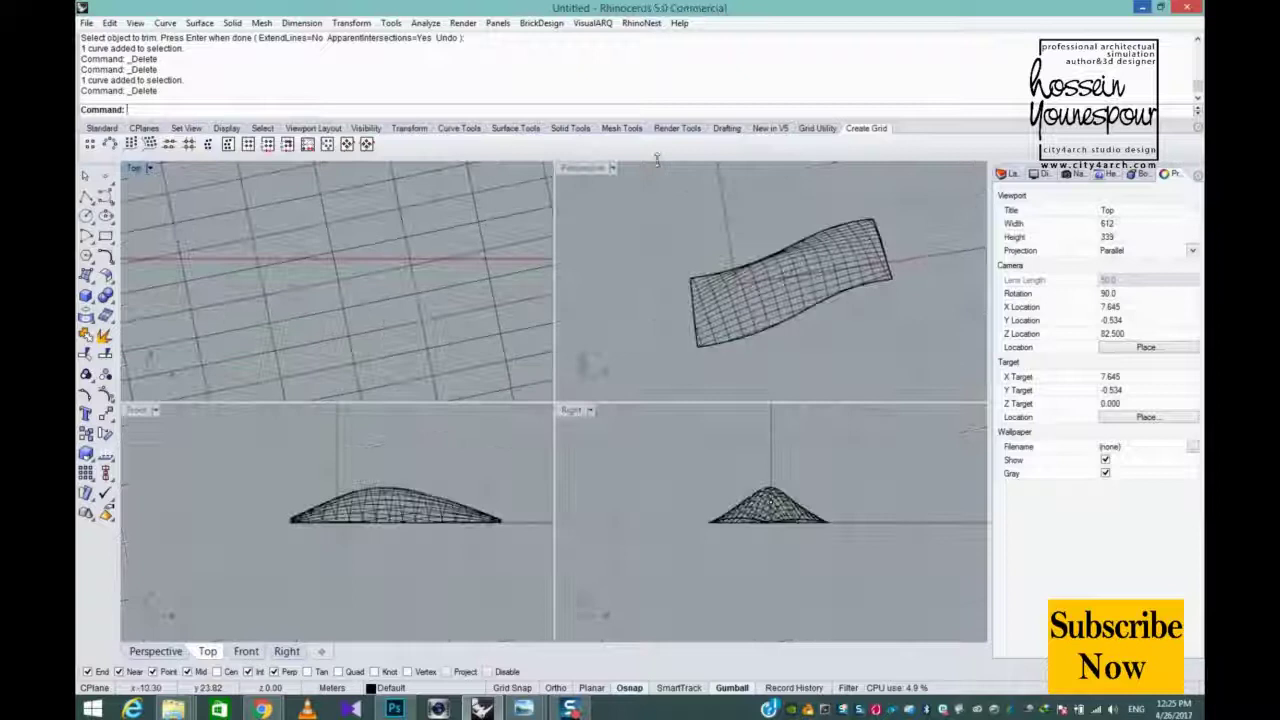
double_click(586, 169)
scroll(605, 383, "up", 5)
left_click(606, 384)
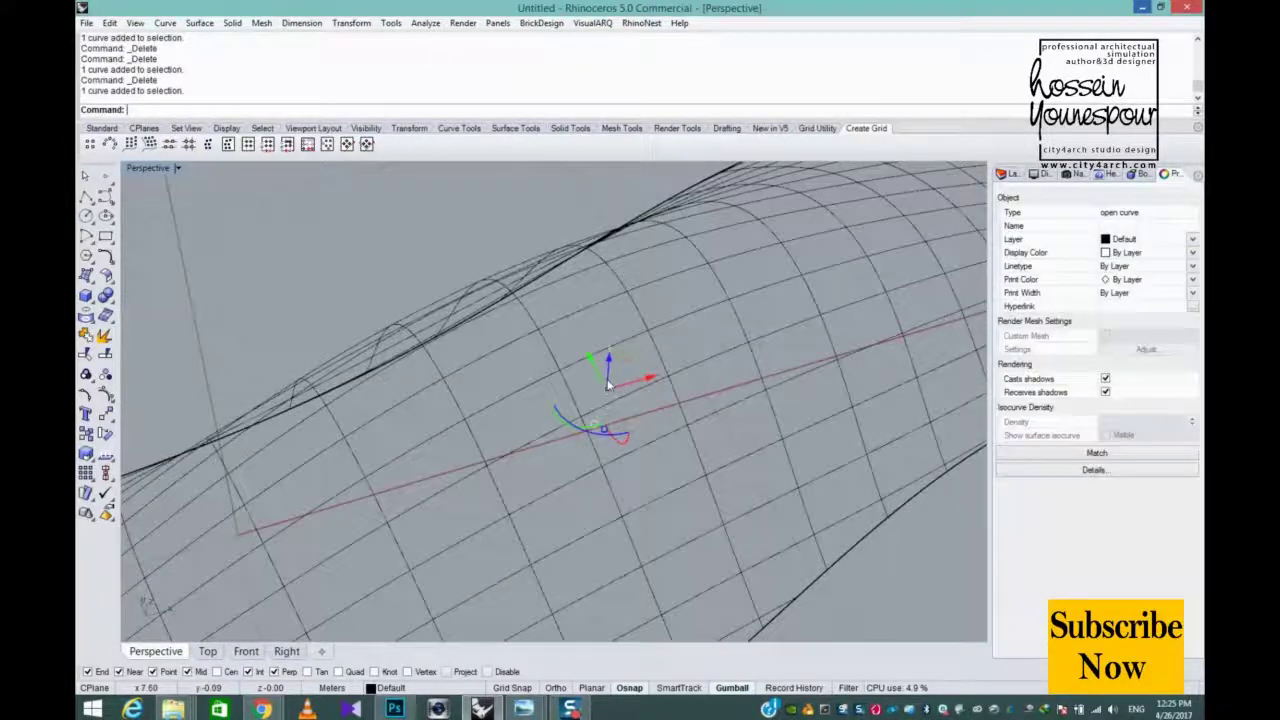
key("Delete")
scroll(608, 385, "down", 5)
left_click(178, 168)
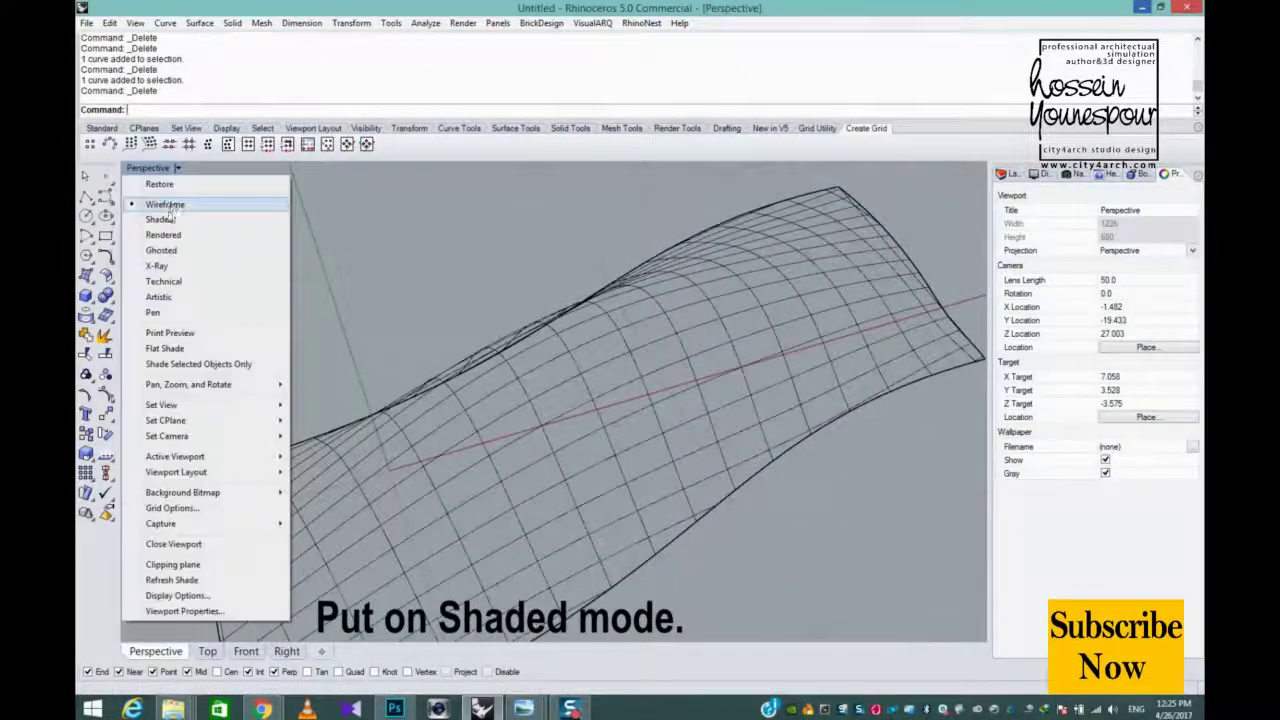
left_click(162, 219)
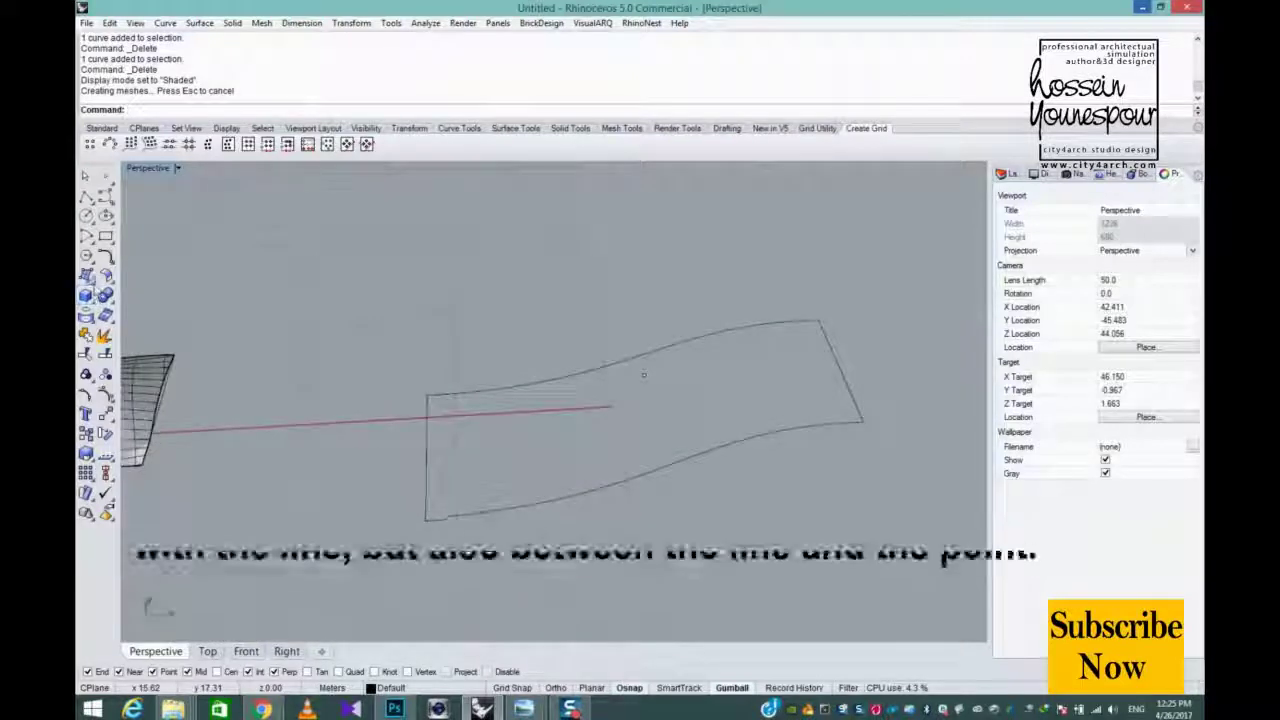
- With Record History on, create a Patch surface on the copied shape from its outline curves and raised point
left_click(86, 276)
left_click(185, 298)
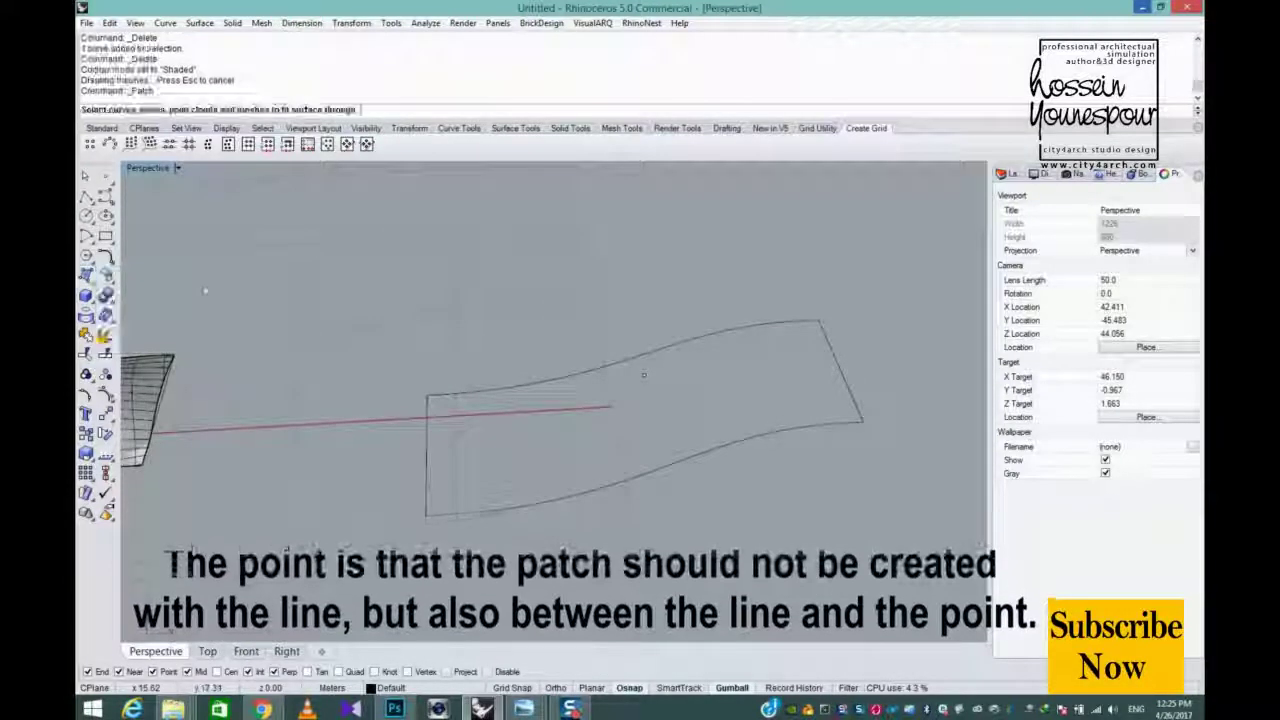
left_click(797, 692)
right_click_drag(638, 522, 706, 477)
left_click(670, 421)
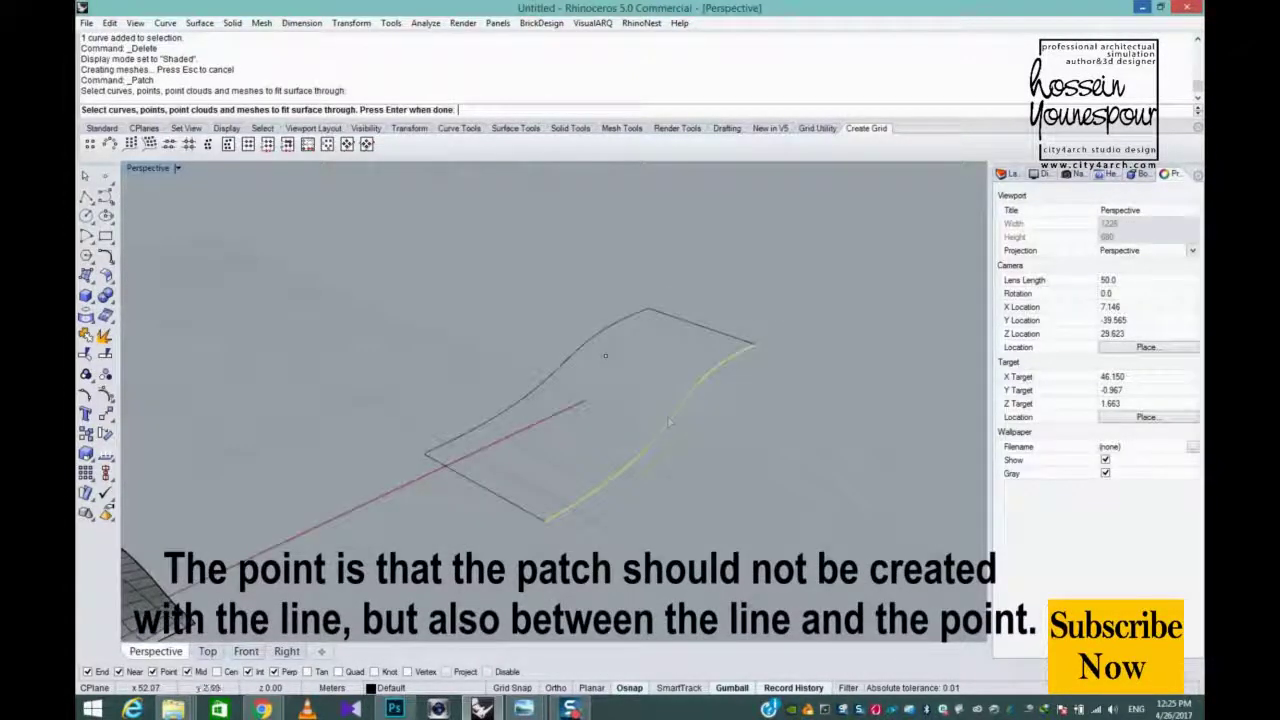
left_click(581, 366)
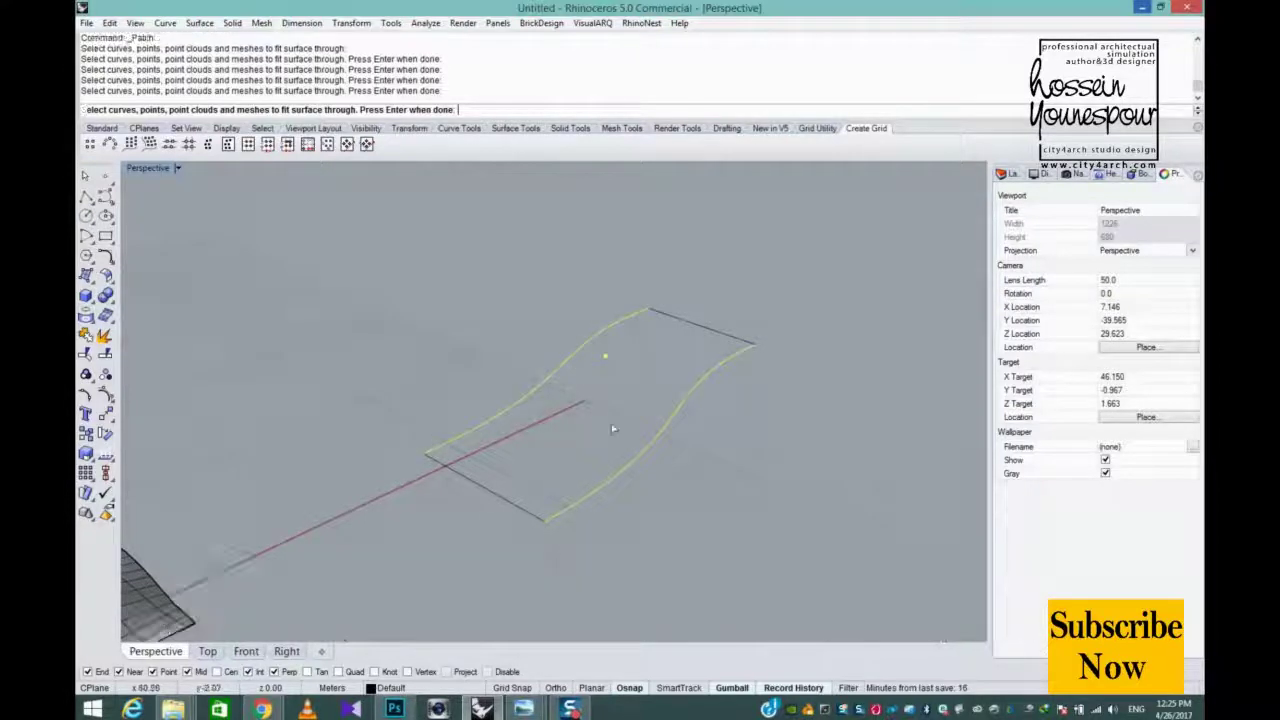
key("Return")
left_click(592, 456)
- Raise the copied shape's point vertically to lift its patch surface
right_click_drag(680, 366, 556, 378)
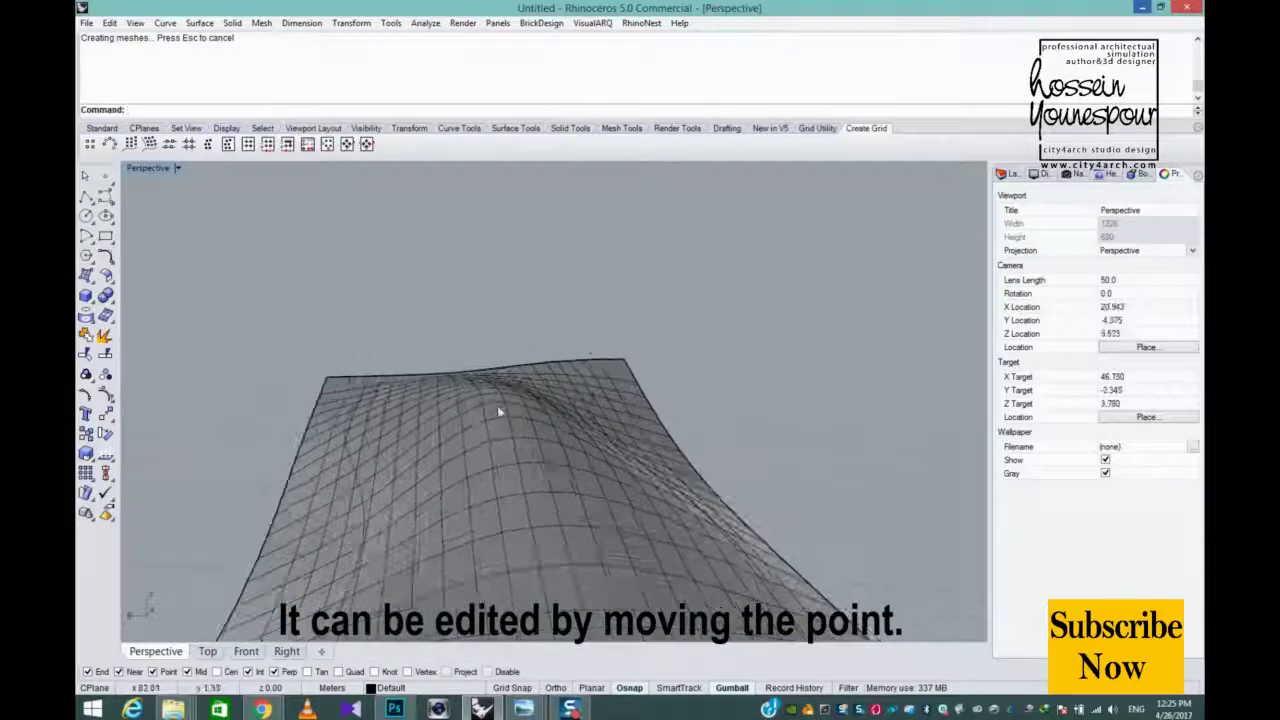
left_click(451, 399)
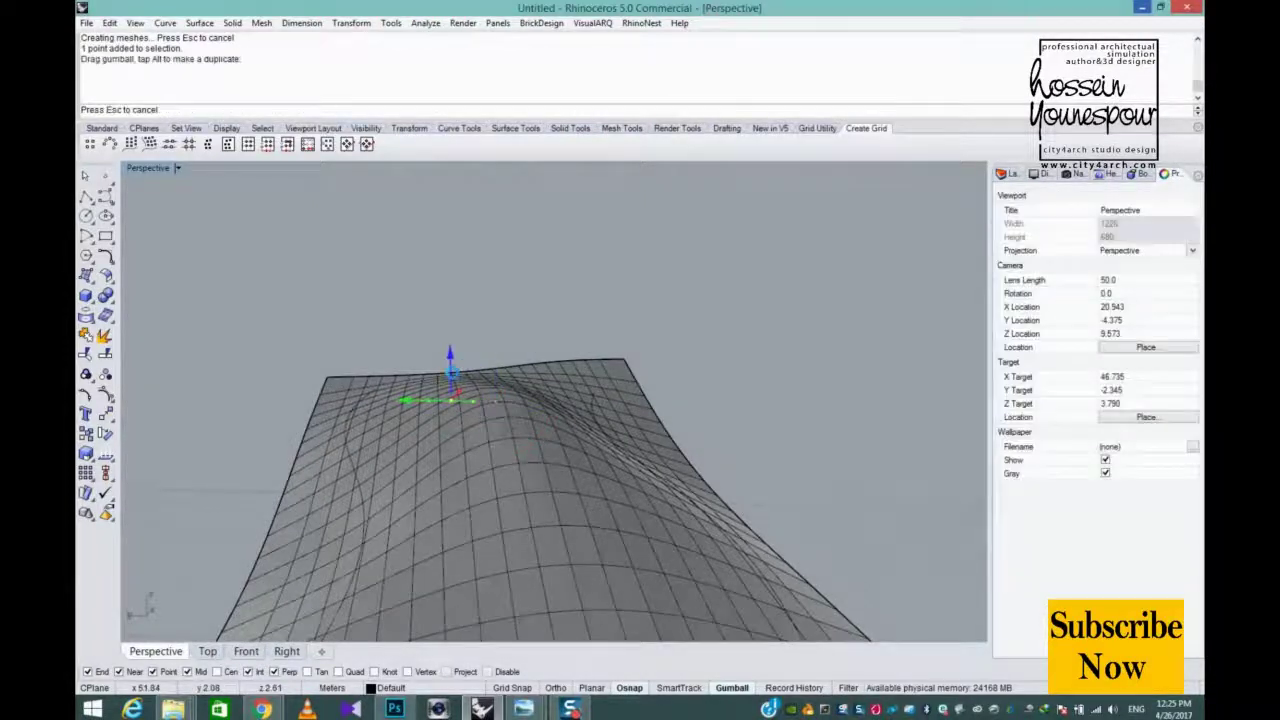
left_click_drag(452, 372, 451, 324)
right_click_drag(455, 358, 690, 340)
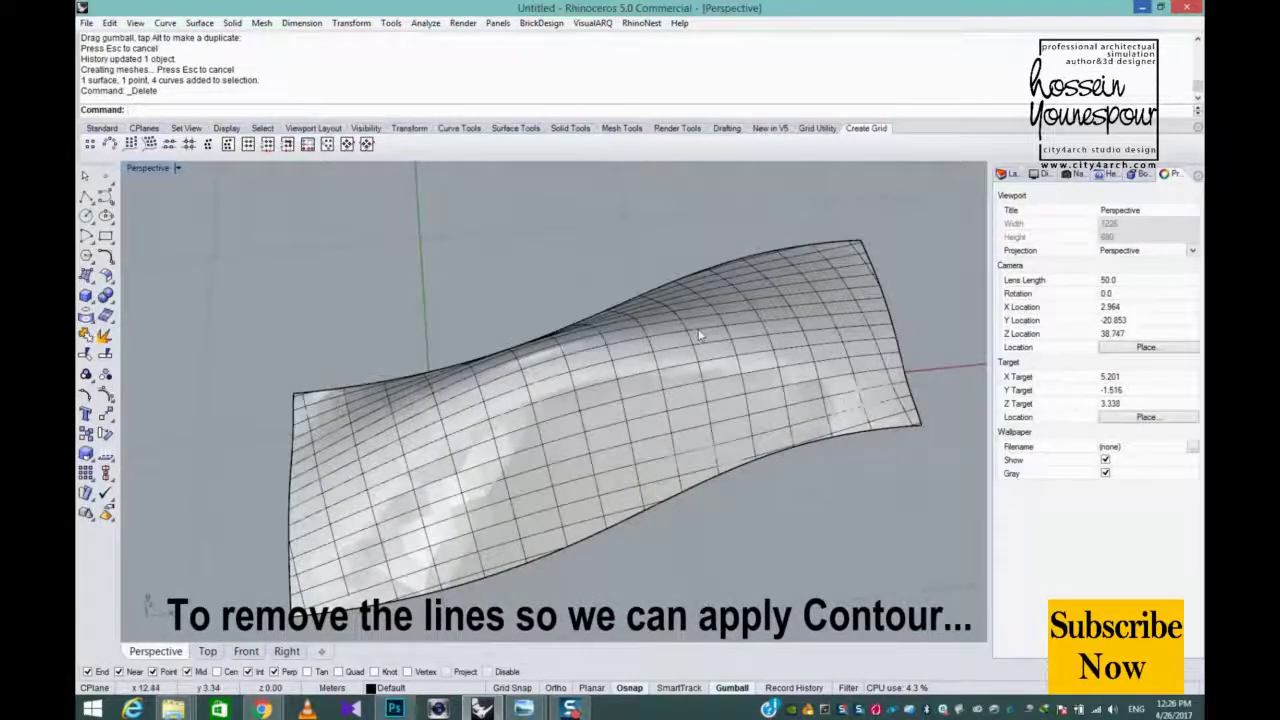
- Hide the original surface's isocurves and contour it along the X direction with a spacing of 1 m
left_click(700, 337)
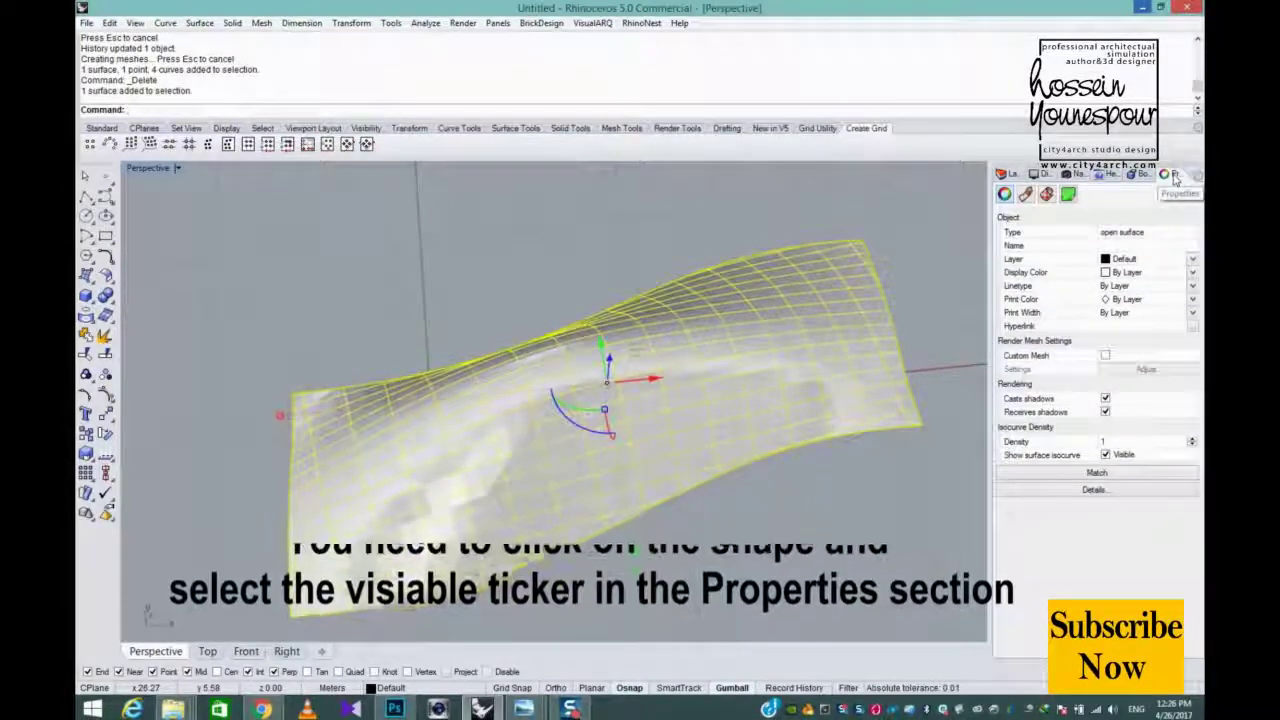
left_click(1106, 455)
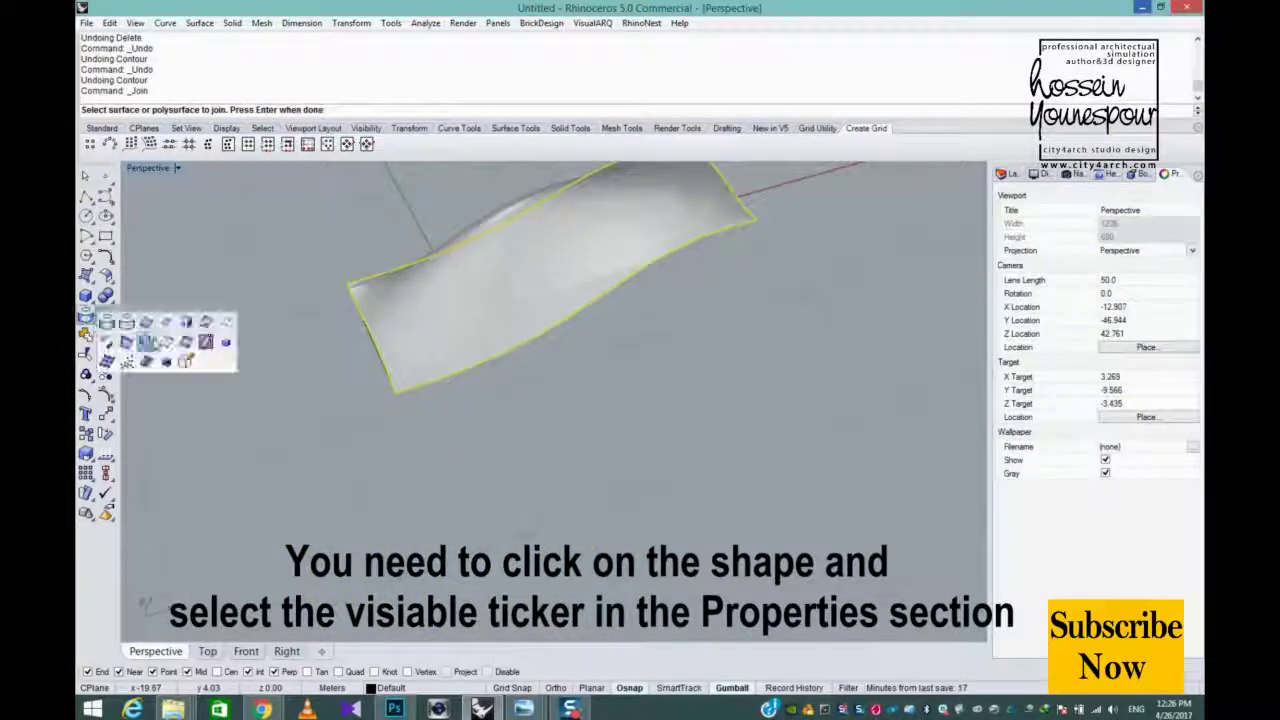
left_click(182, 344)
left_click(477, 471)
left_click(557, 446)
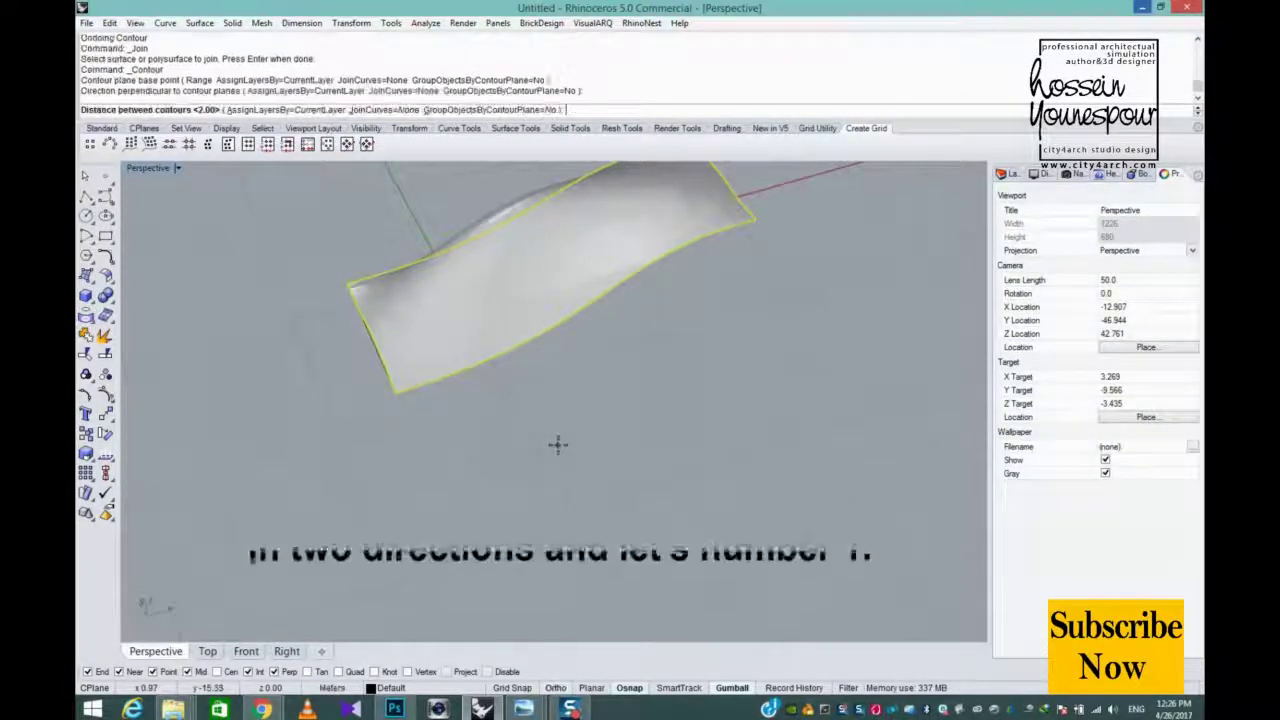
type("1")
key("Return")
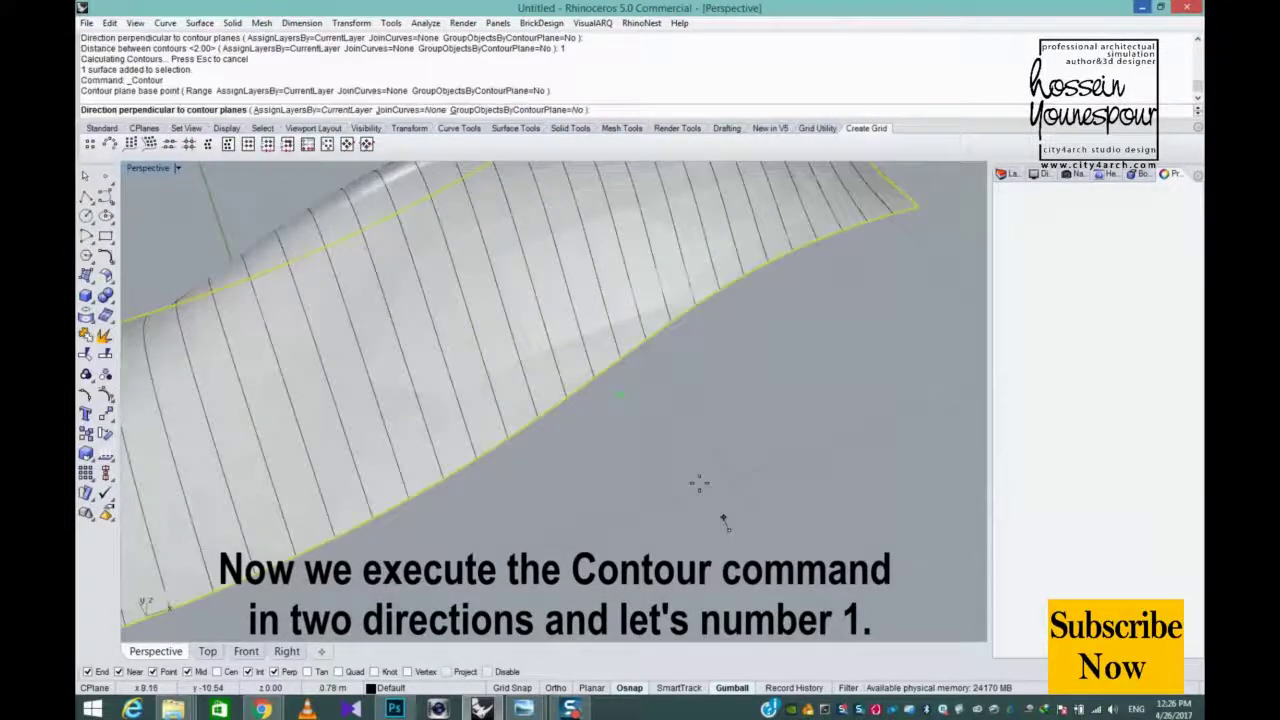
- Contour the surface in the second, crossing direction with a spacing of 1 m and delete the surface
type("1.00>")
key("Return")
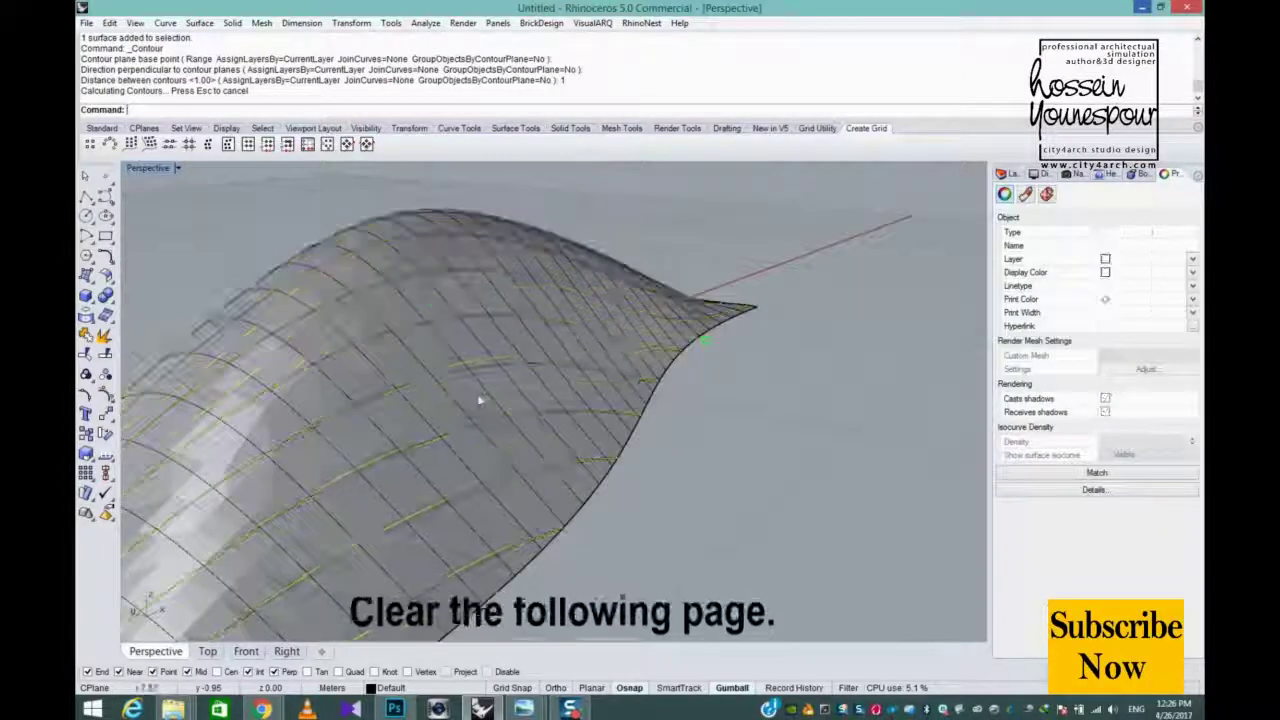
left_click(478, 396)
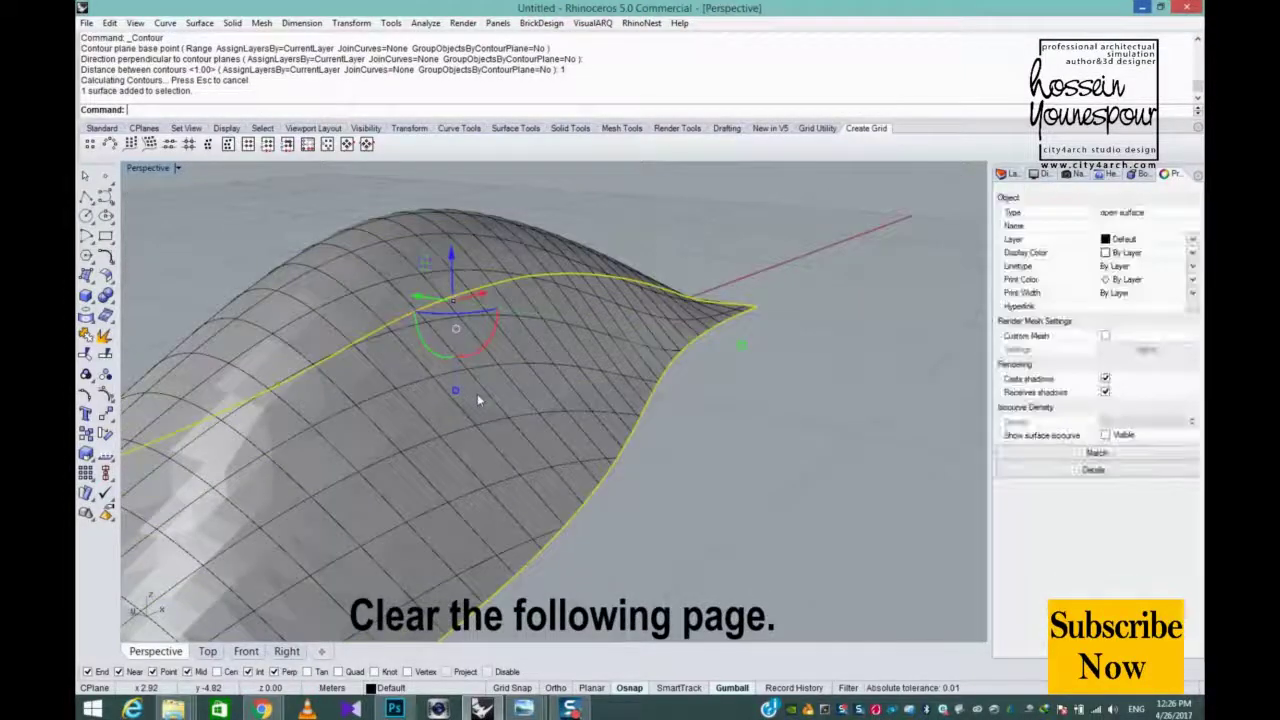
key("Delete")
- Delete the four original outline curves around the edges of the contour grid
right_click_drag(477, 395, 620, 354)
scroll(624, 358, "up", 3)
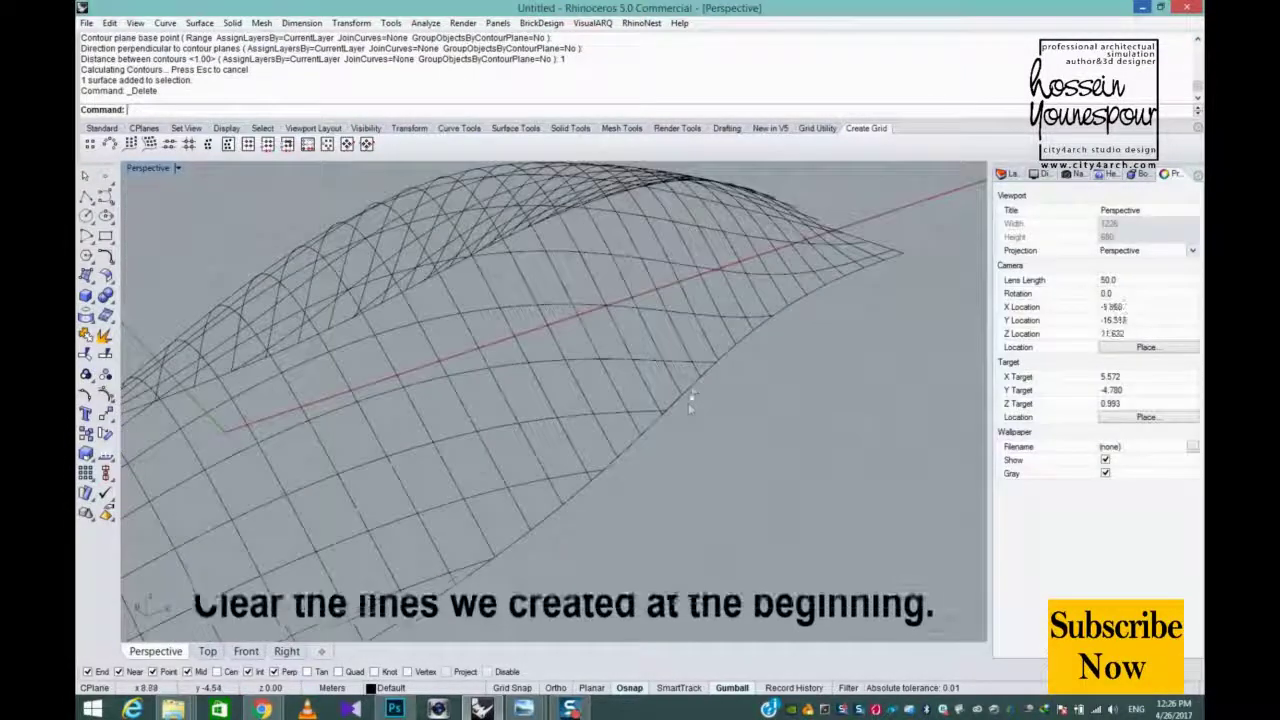
left_click(690, 388)
key("Delete")
right_click_drag(691, 391, 421, 452)
left_click(421, 452)
key("Delete")
right_click_drag(329, 434, 490, 432)
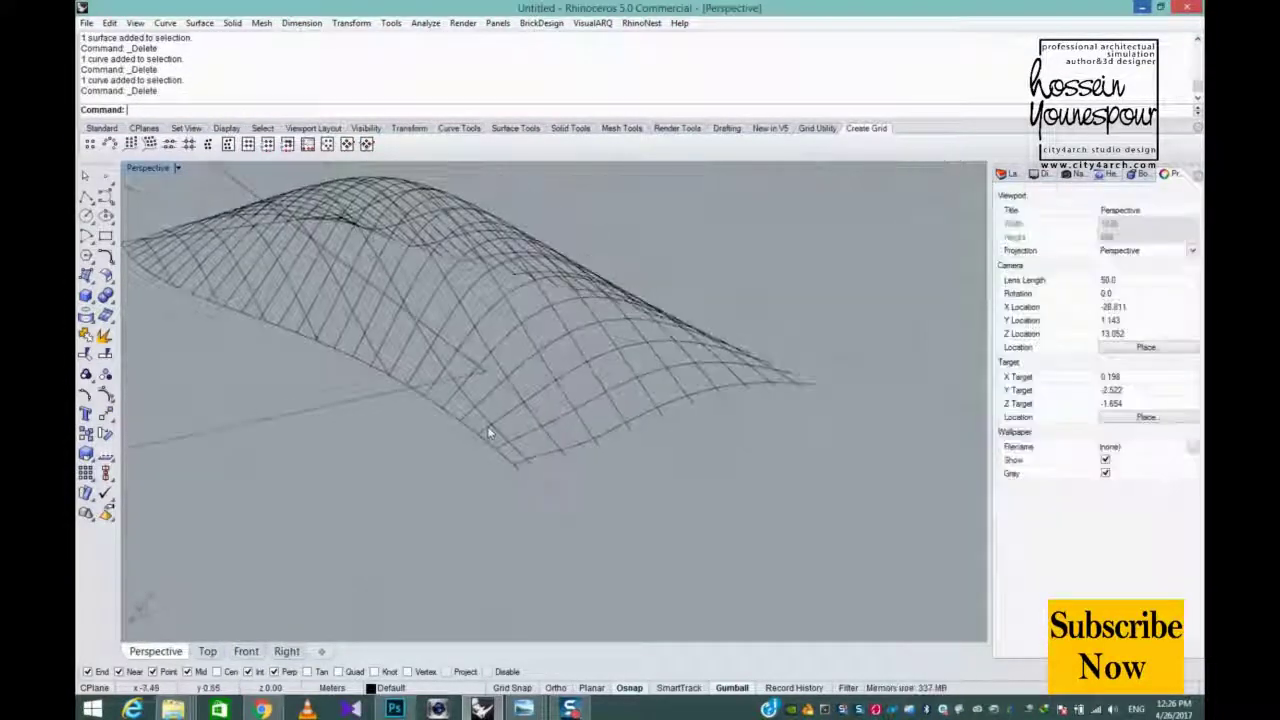
left_click(450, 421)
key("Delete")
scroll(430, 420, "down", 5)
right_click_drag(309, 422, 531, 405)
scroll(548, 381, "up", 4)
left_click(548, 358)
key("Delete")
- Select all contour curves, extrude them straight down along Z into vertical ribs, and delete the source curves
scroll(552, 355, "down", 8)
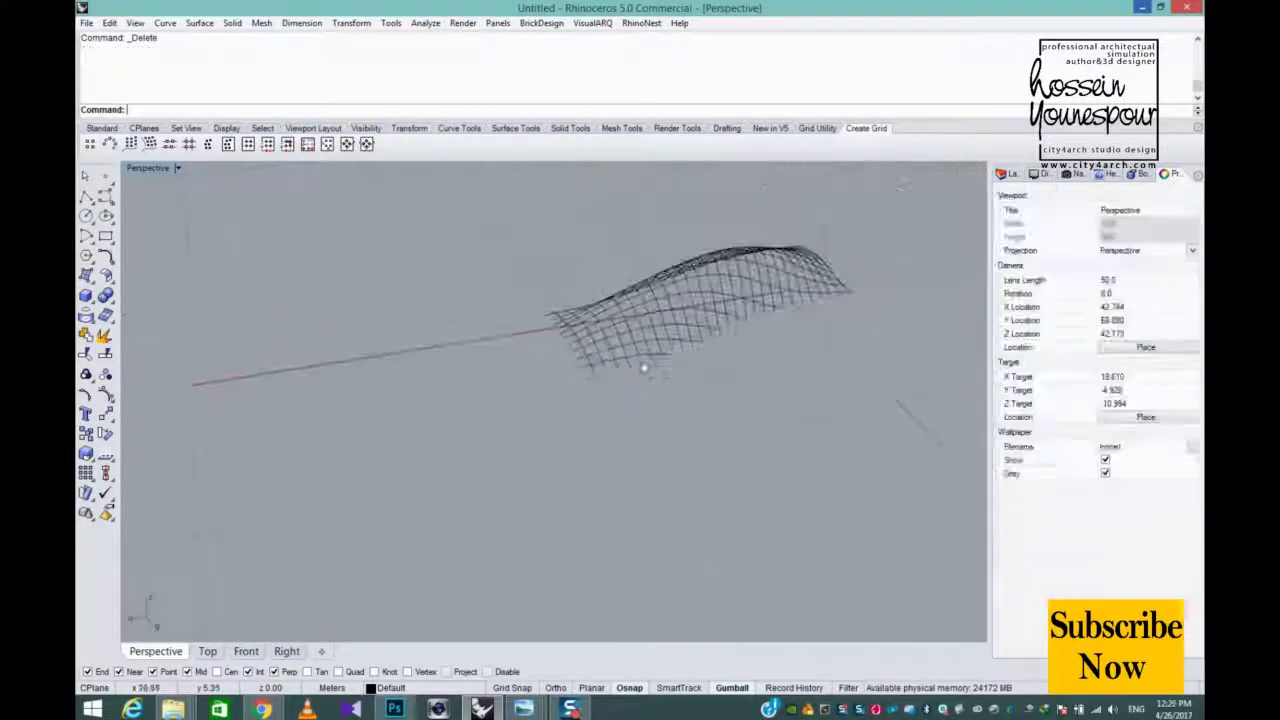
right_click_drag(646, 366, 700, 300)
left_click_drag(740, 395, 372, 232)
left_click_drag(555, 260, 577, 386, "ctrl")
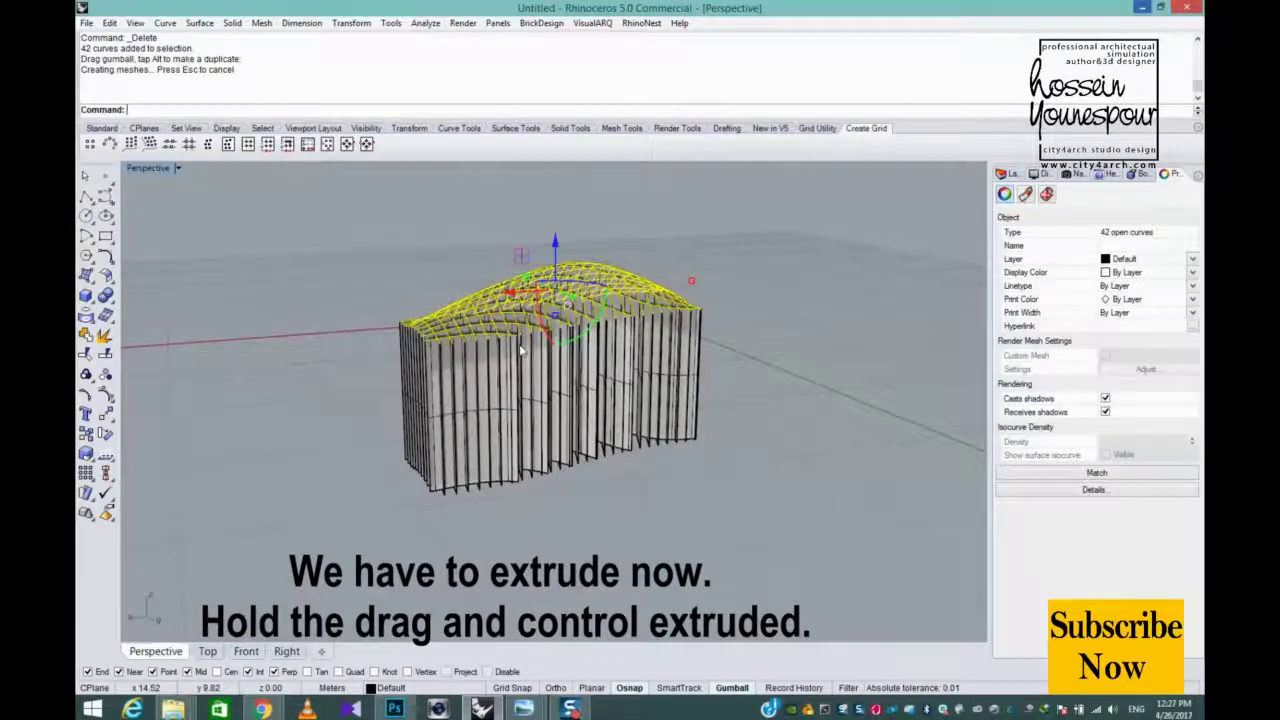
key("Delete")
- Select all extruded ribs and offset them 0.2 m with the Solid option set to Yes
double_click(132, 171)
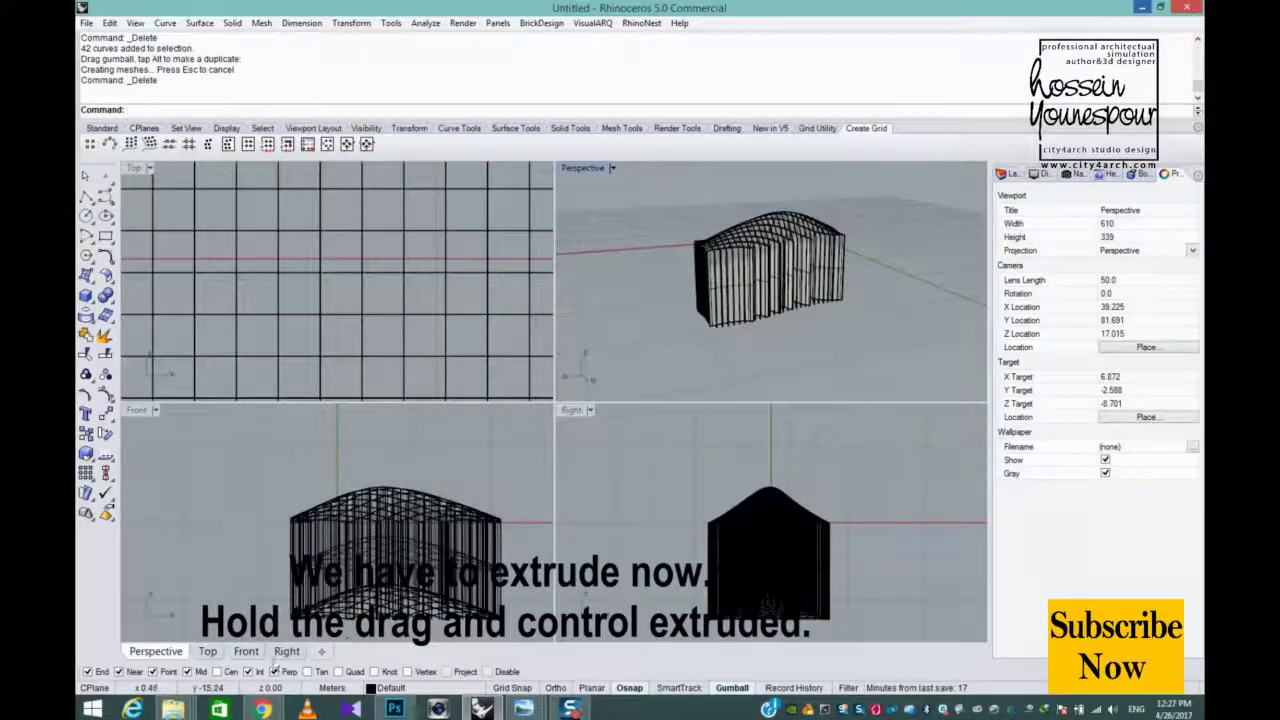
left_click(245, 652)
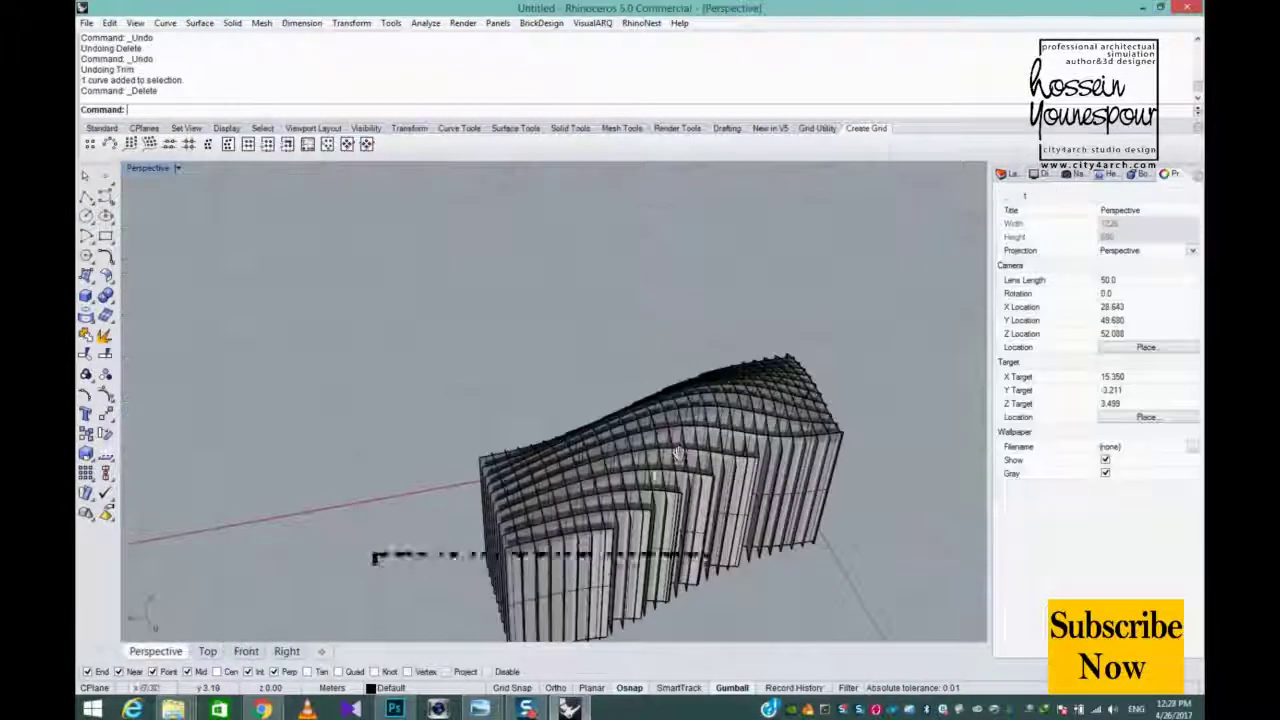
key("ctrl+a")
left_click(199, 22)
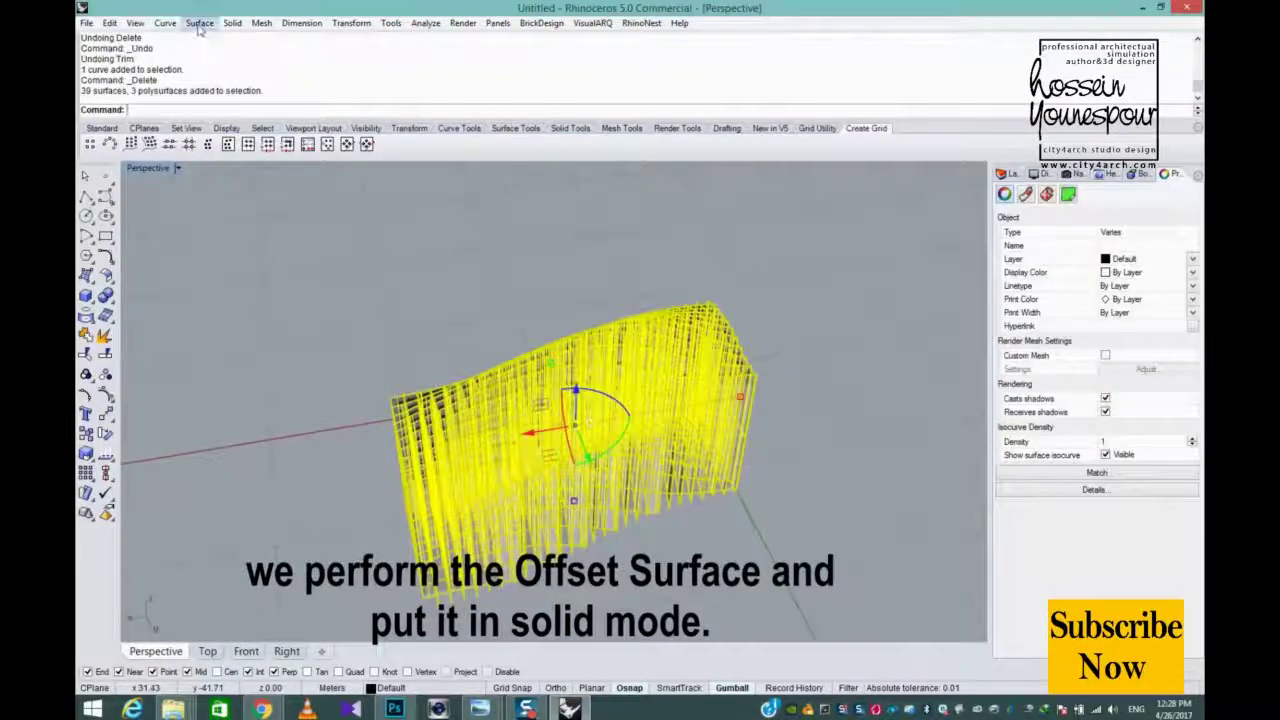
left_click(231, 370)
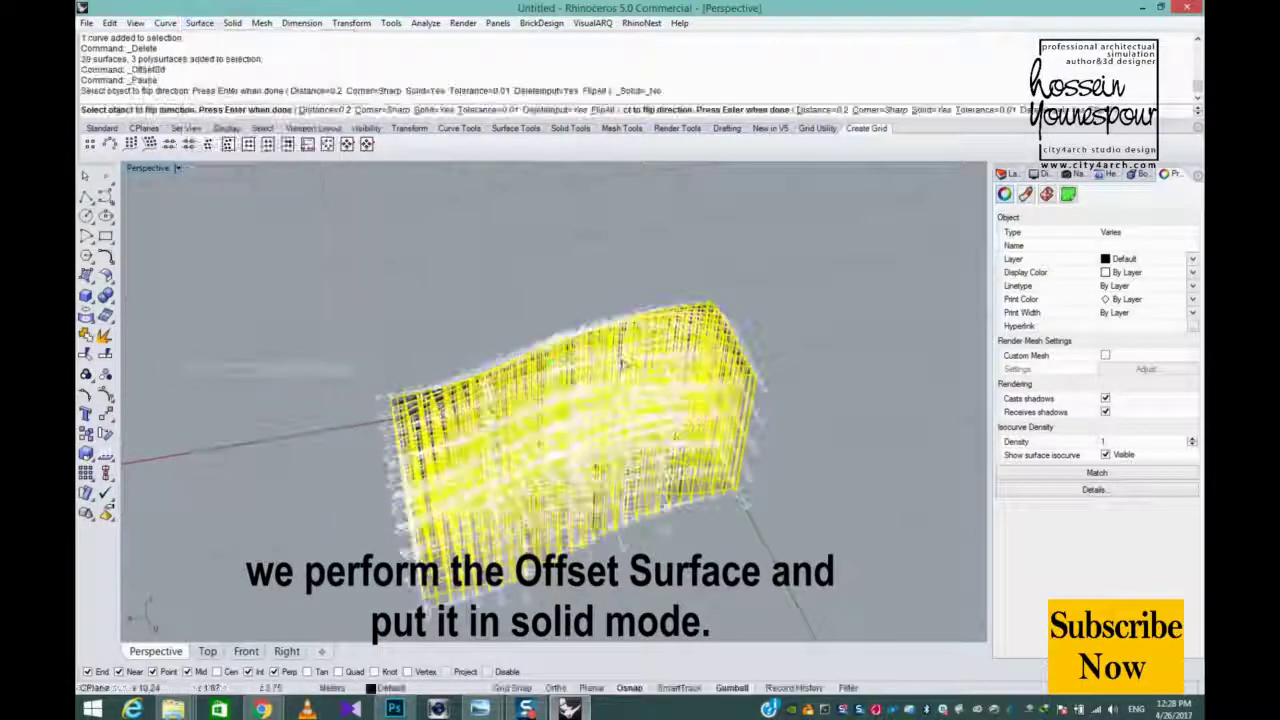
left_click(430, 112)
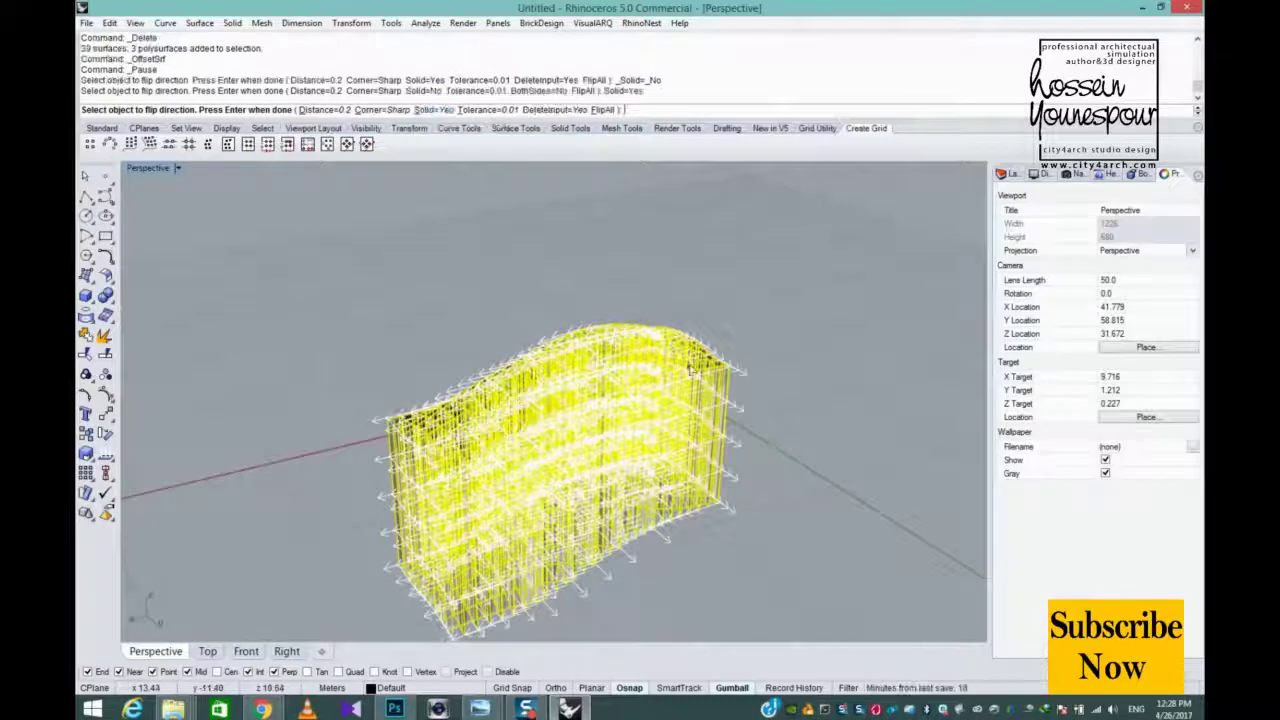
right_click(735, 418)
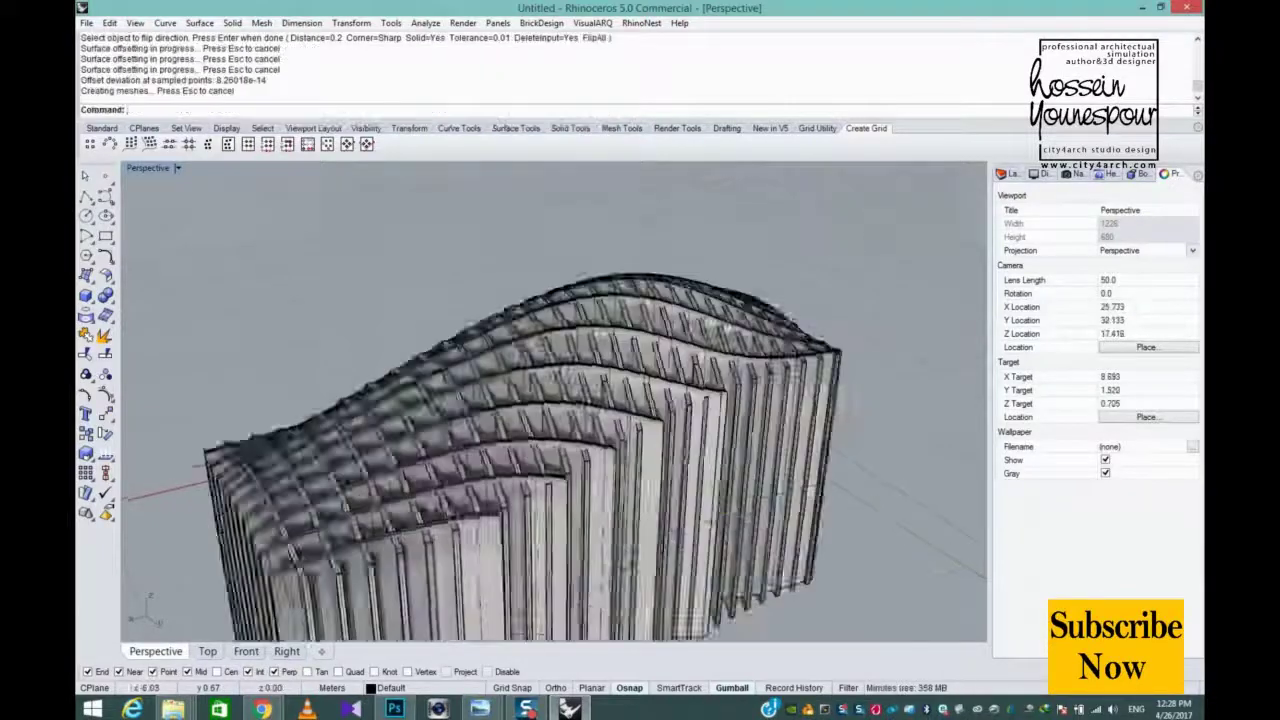
right_click_drag(300, 225, 207, 221)
- In the Front view, draw a horizontal line about 32 m long across the ribs at ground level and trim away everything below it
left_click(246, 651)
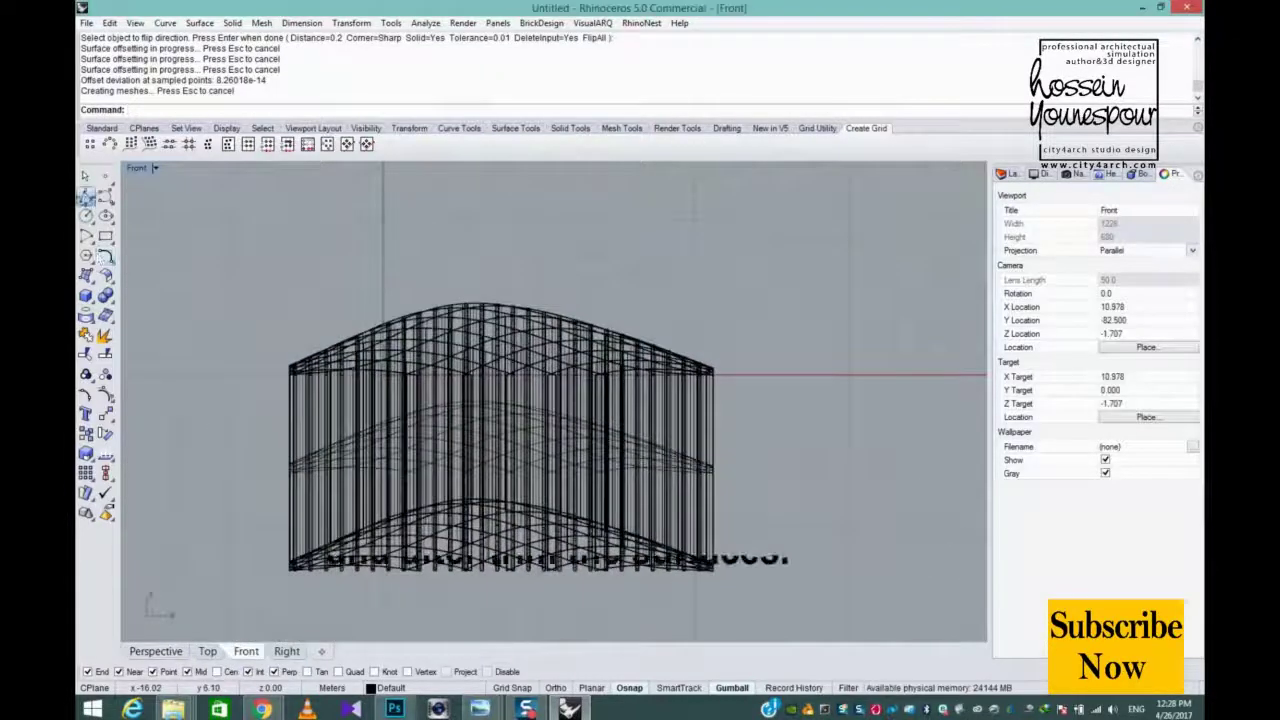
left_click(86, 196)
left_click(268, 375)
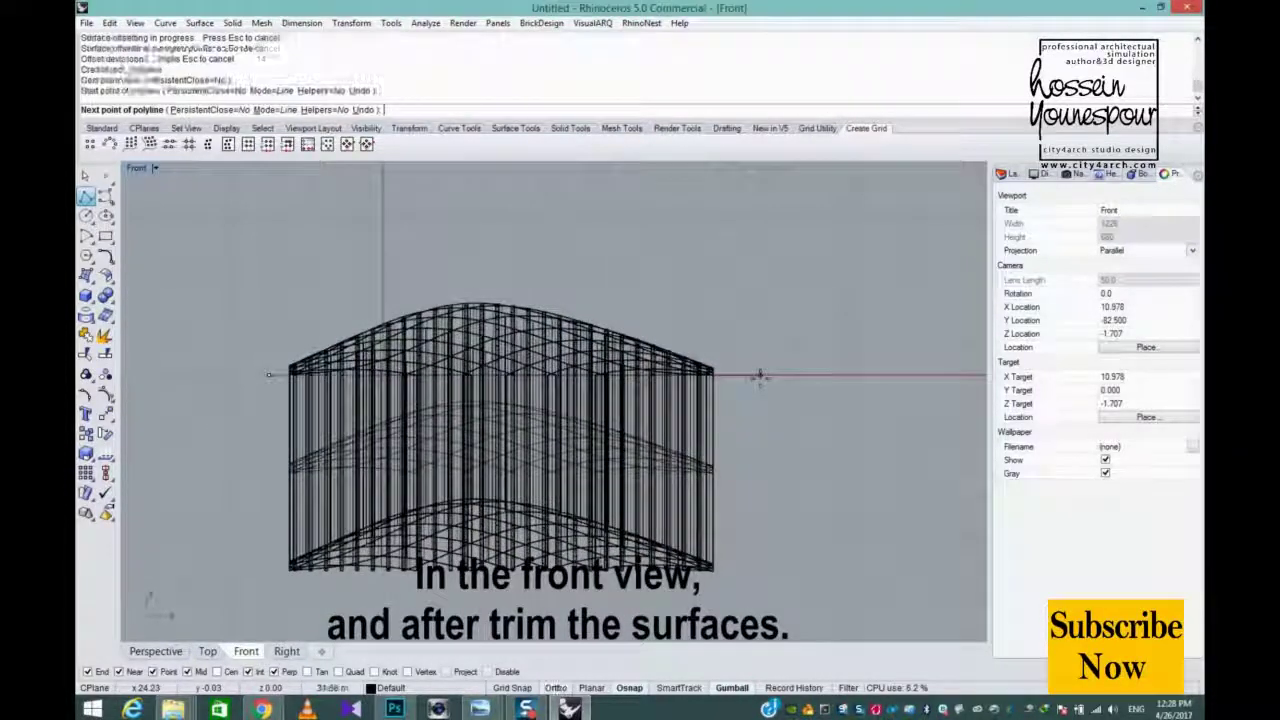
left_click(758, 376)
key("Return")
left_click_drag(554, 380, 532, 380)
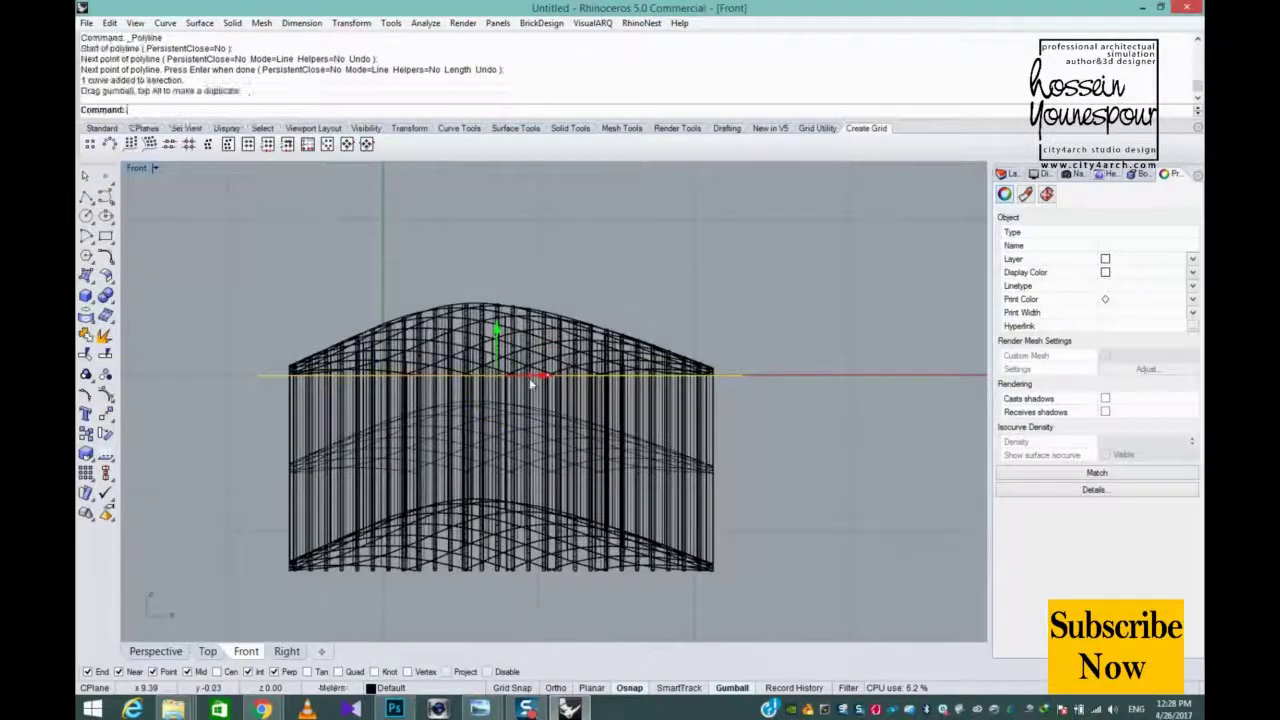
key("Escape")
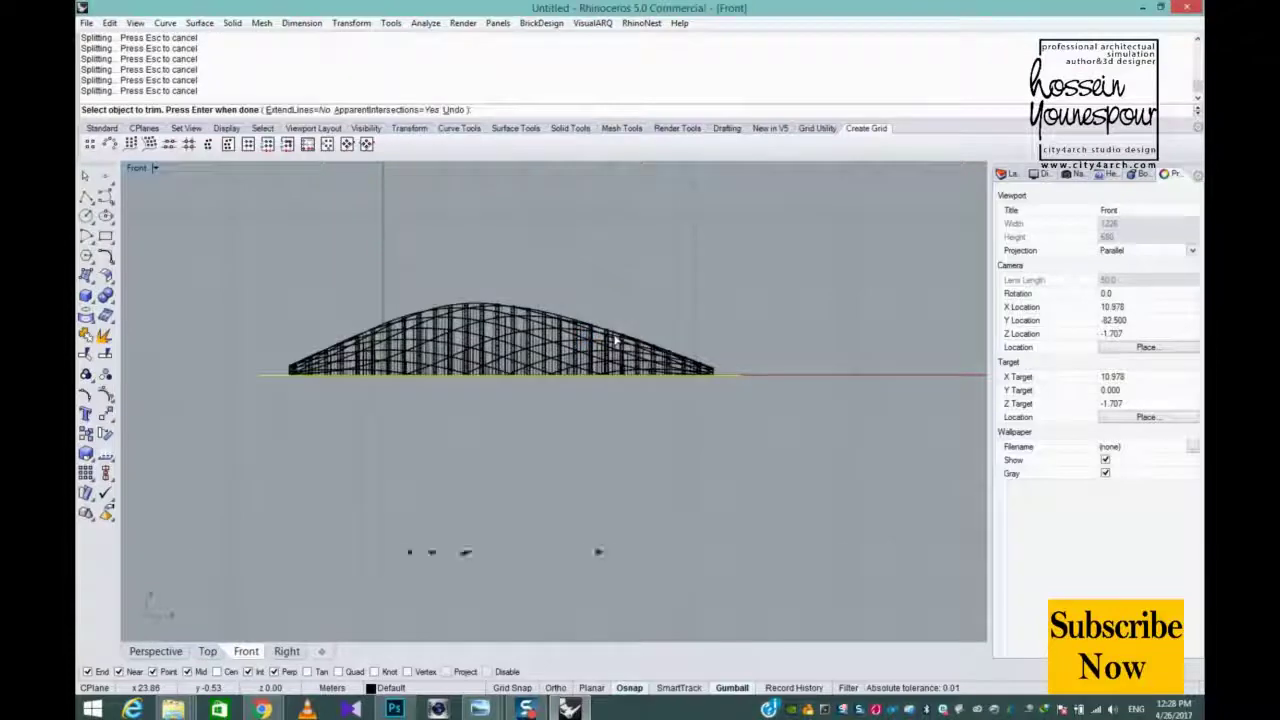
key("Return")
- Select all trimmed ribs in the Perspective view and cap their open undersides
double_click(136, 168)
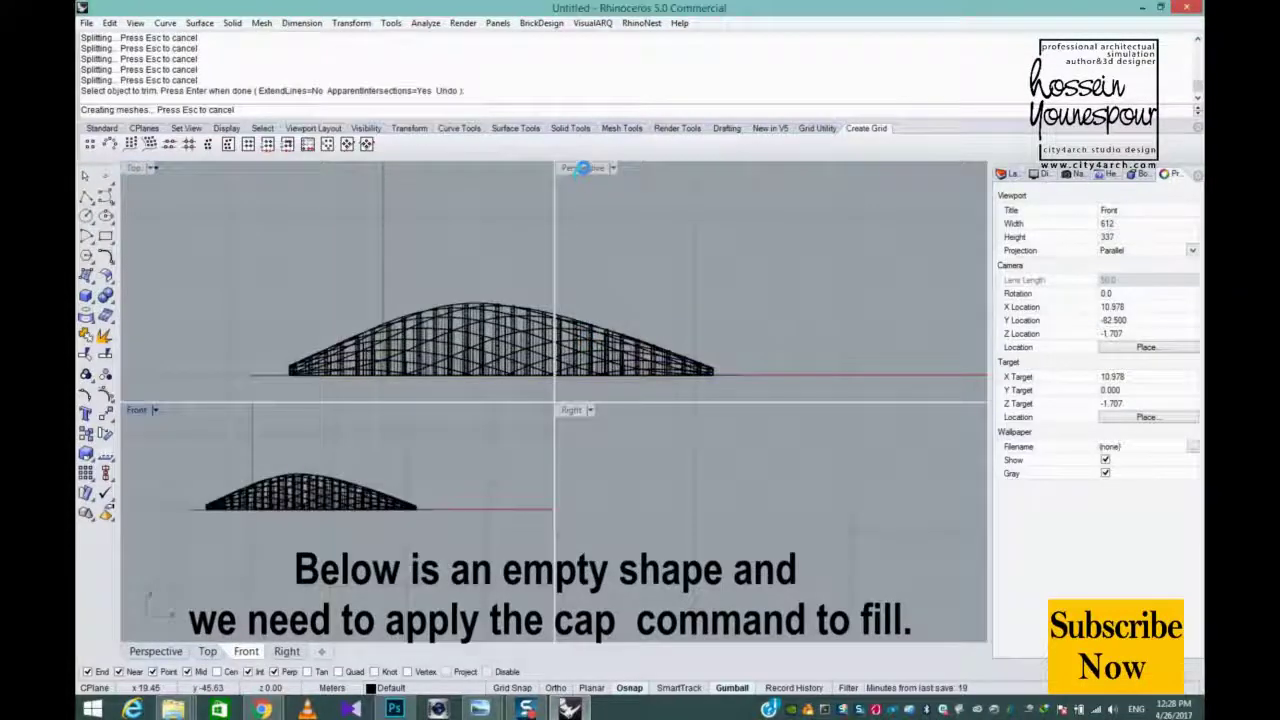
double_click(582, 169)
right_click_drag(582, 169, 551, 356)
scroll(513, 358, "up", 7)
scroll(551, 354, "down", 8)
scroll(597, 525, "down", 4)
right_click_drag(610, 433, 560, 552)
scroll(580, 500, "down", 5)
left_click_drag(906, 265, 464, 540)
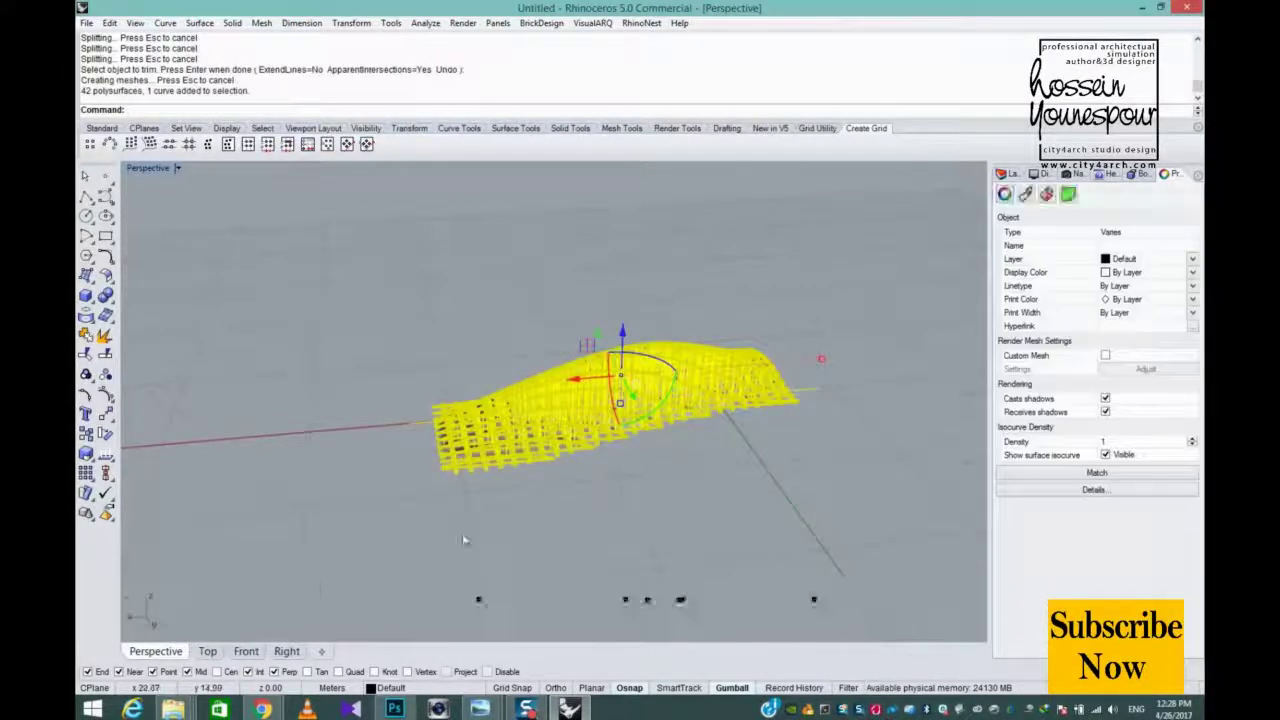
type("cap")
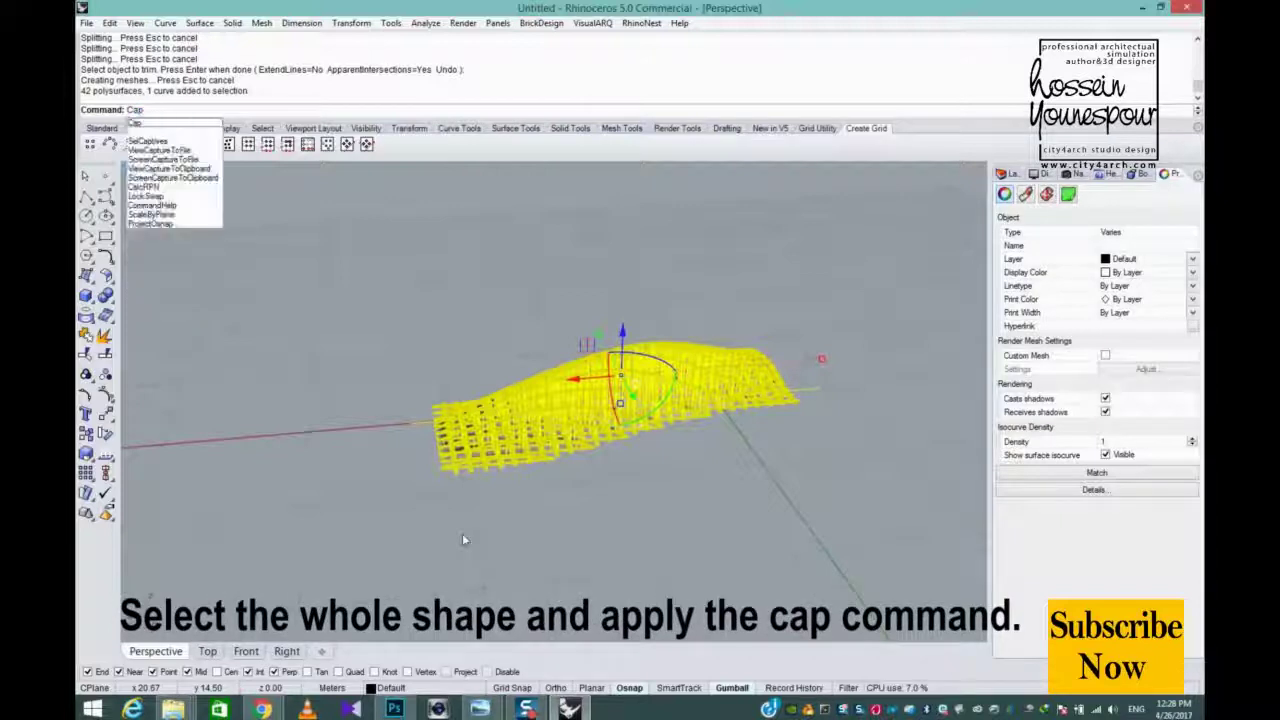
key("Return")
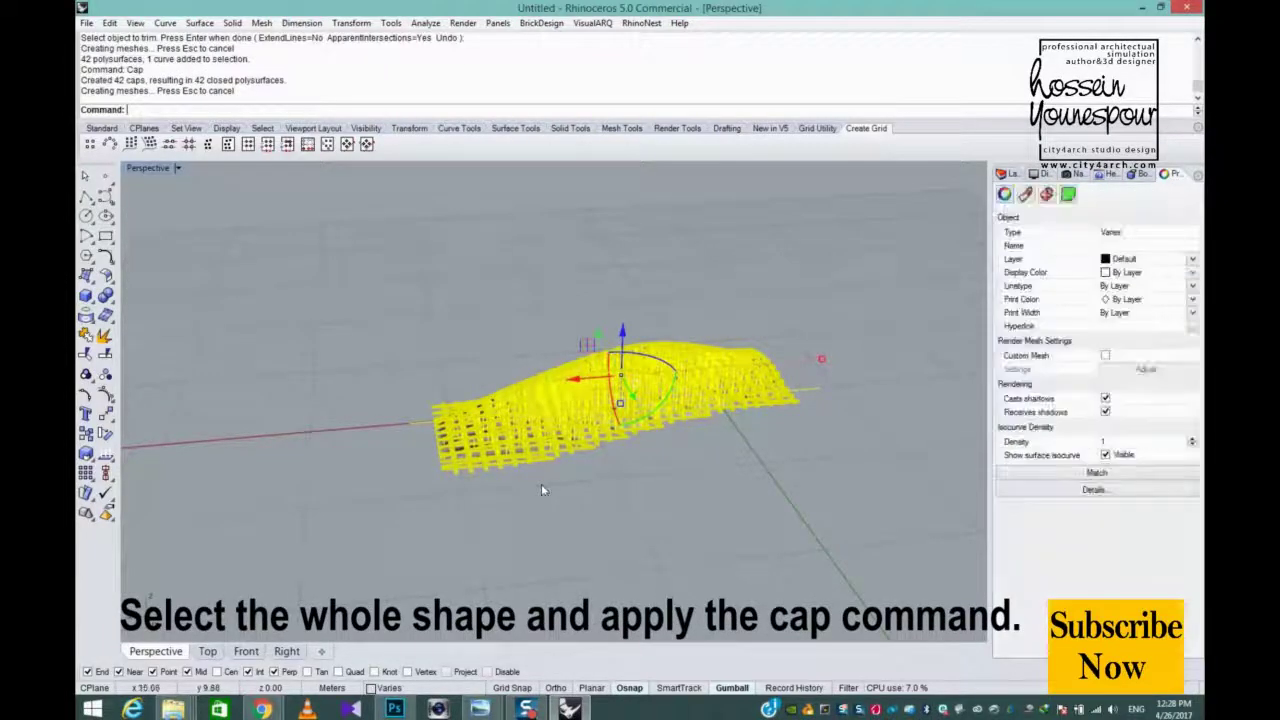
- Inspect the capped undersides of the ribs and delete the leftover trimming line
scroll(541, 484, "up", 4)
right_click_drag(541, 484, 596, 391)
scroll(596, 391, "up", 6)
left_click(558, 508)
right_click_drag(558, 508, 602, 531)
scroll(506, 413, "down", 2)
scroll(547, 432, "down", 3)
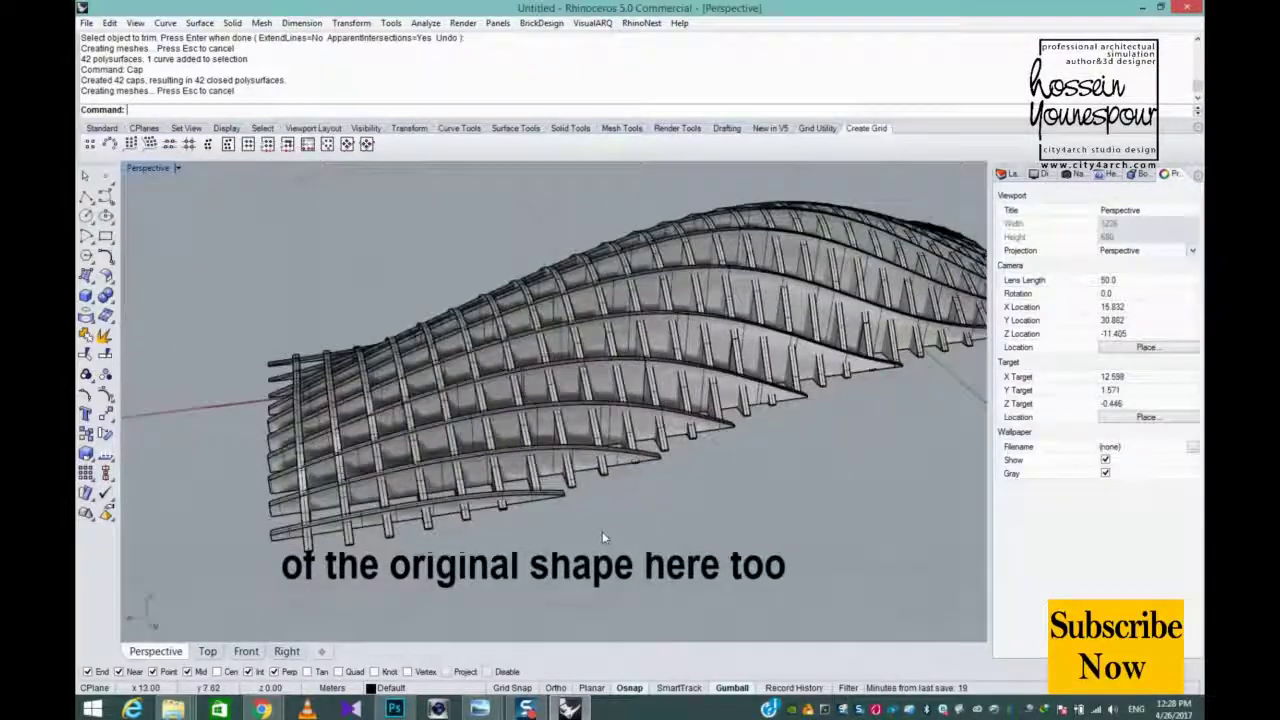
scroll(602, 531, "down", 2)
right_click_drag(606, 412, 612, 453)
left_click(914, 368)
key("Delete")
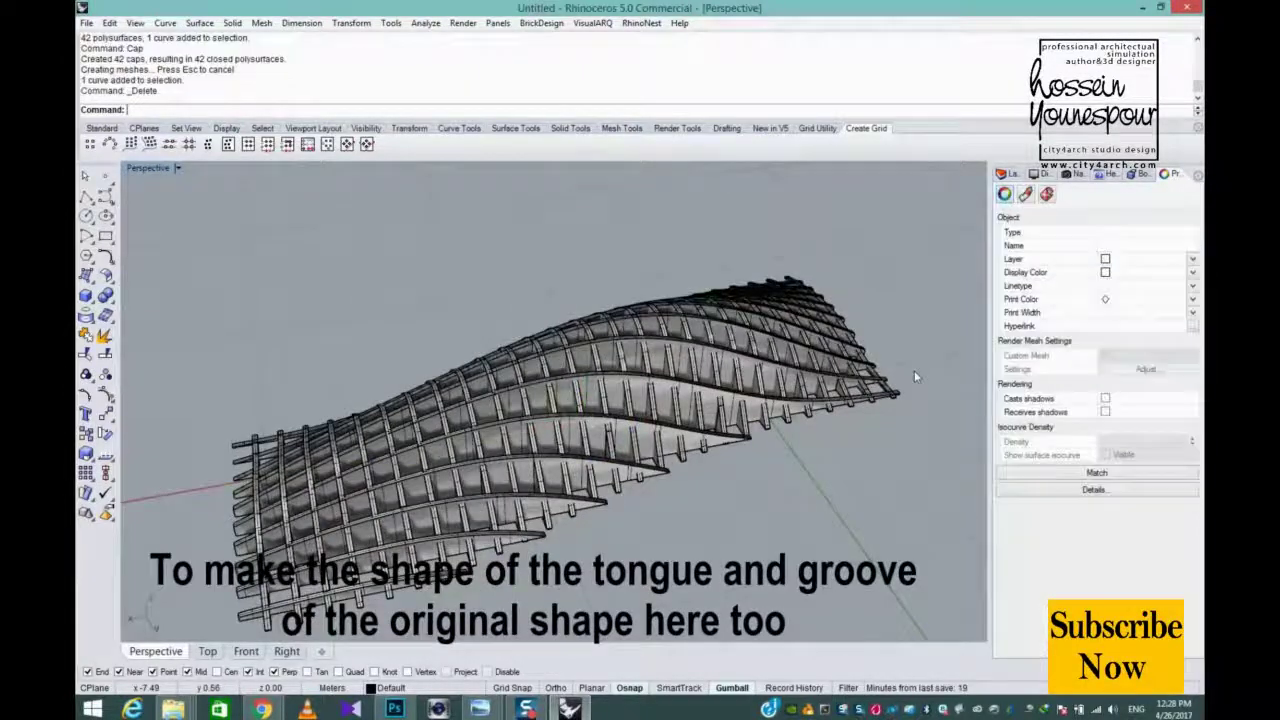
- Draw a solid box on the ground beside the waffle structure
right_click_drag(391, 465, 672, 430)
right_click_drag(665, 567, 678, 481, "shift")
scroll(678, 481, "up", 8)
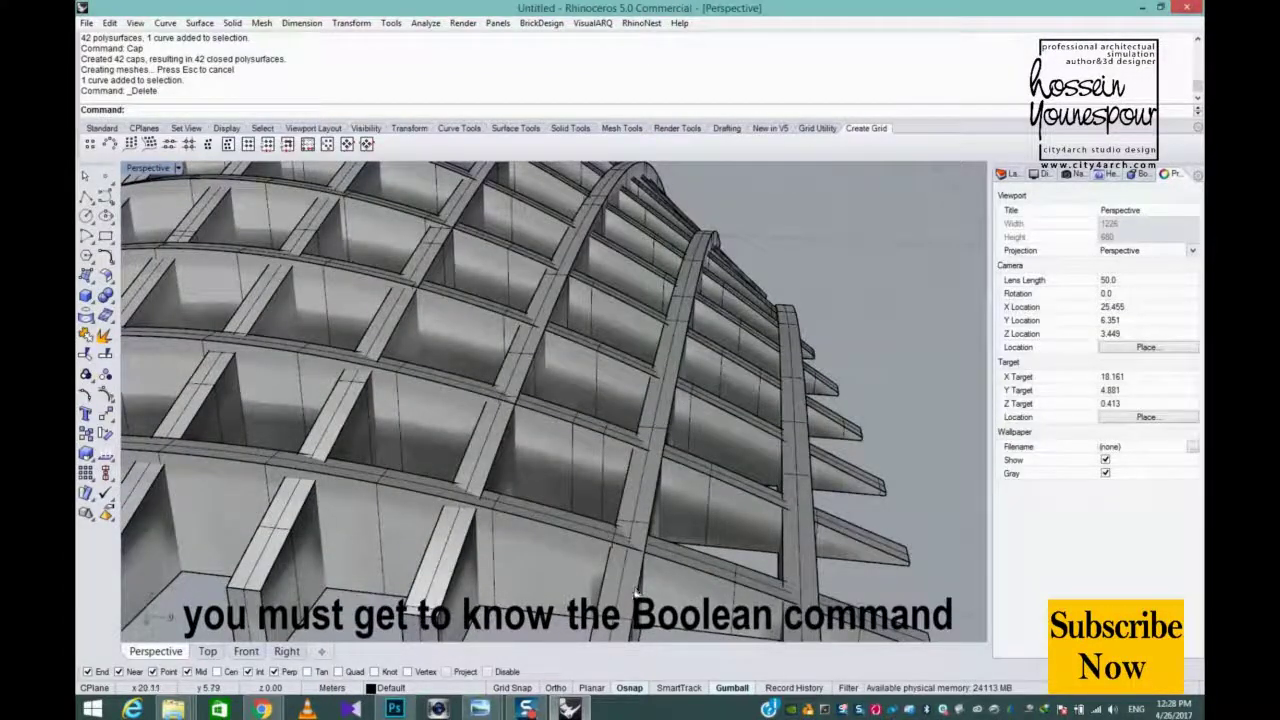
scroll(675, 572, "up", 2)
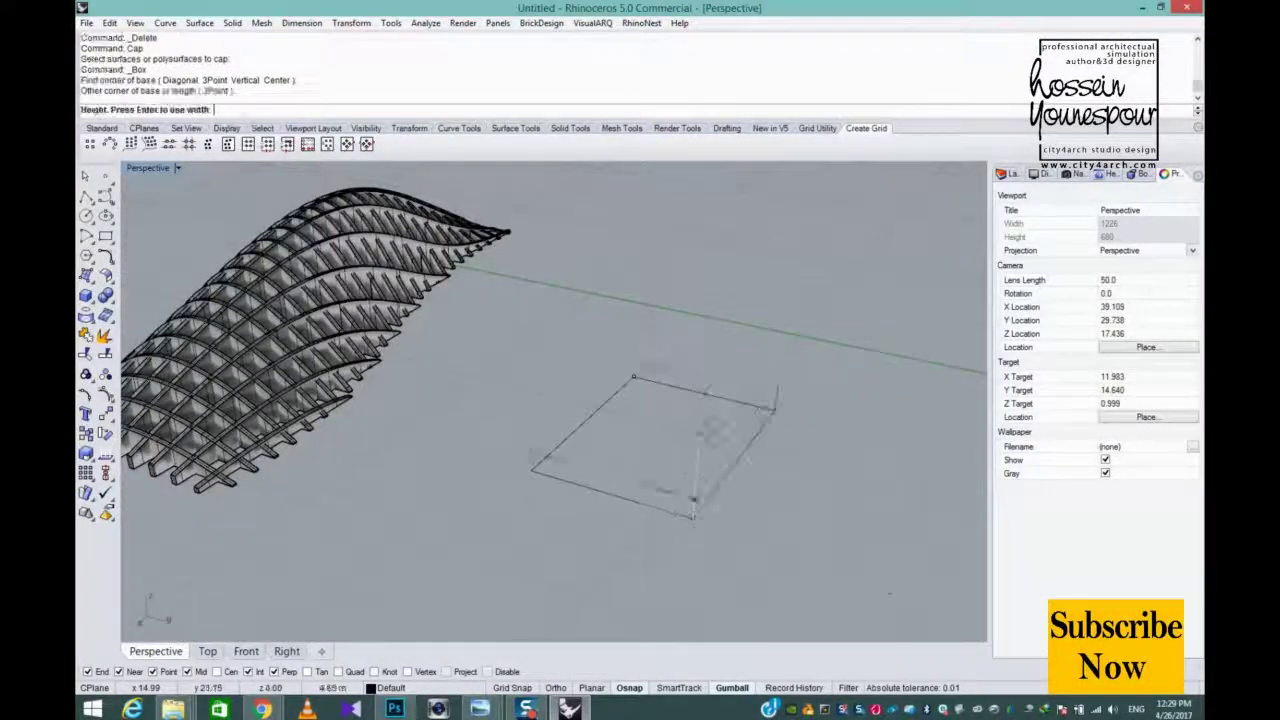
left_click(703, 355)
right_click_drag(815, 328, 700, 408)
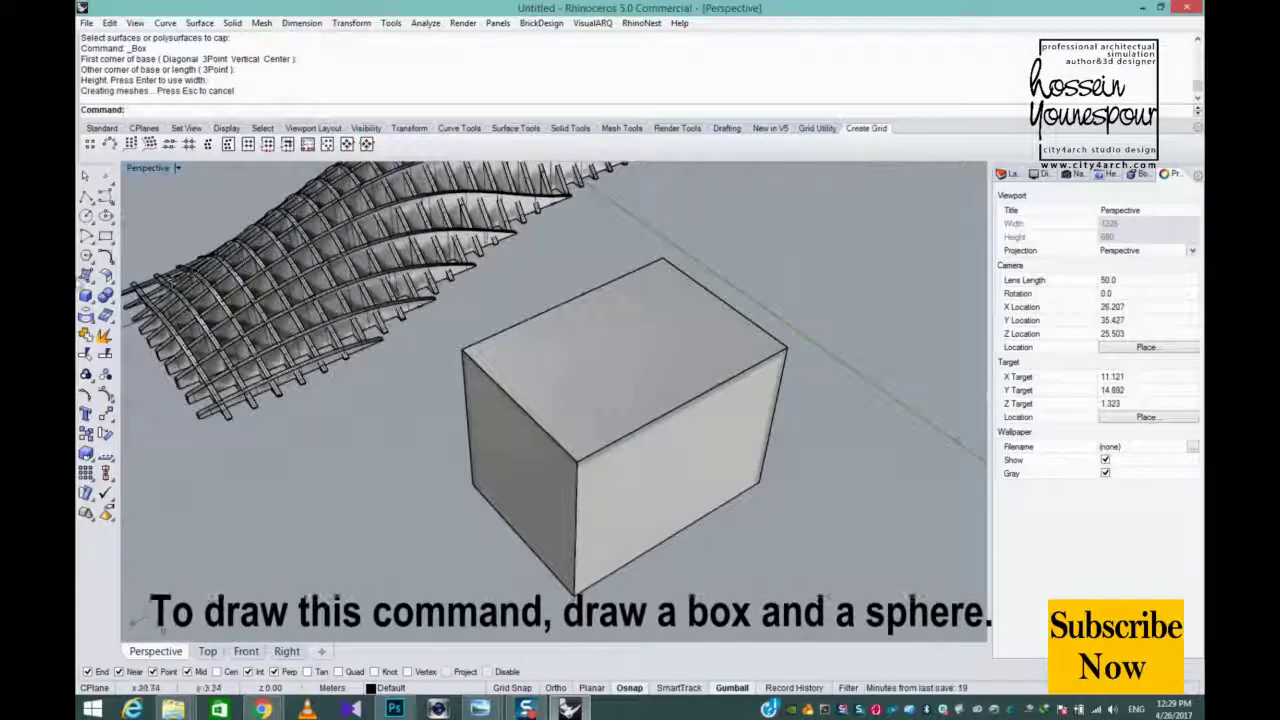
- Draw a sphere centred on an upper corner of the box so that the two solids overlap
left_click(87, 296)
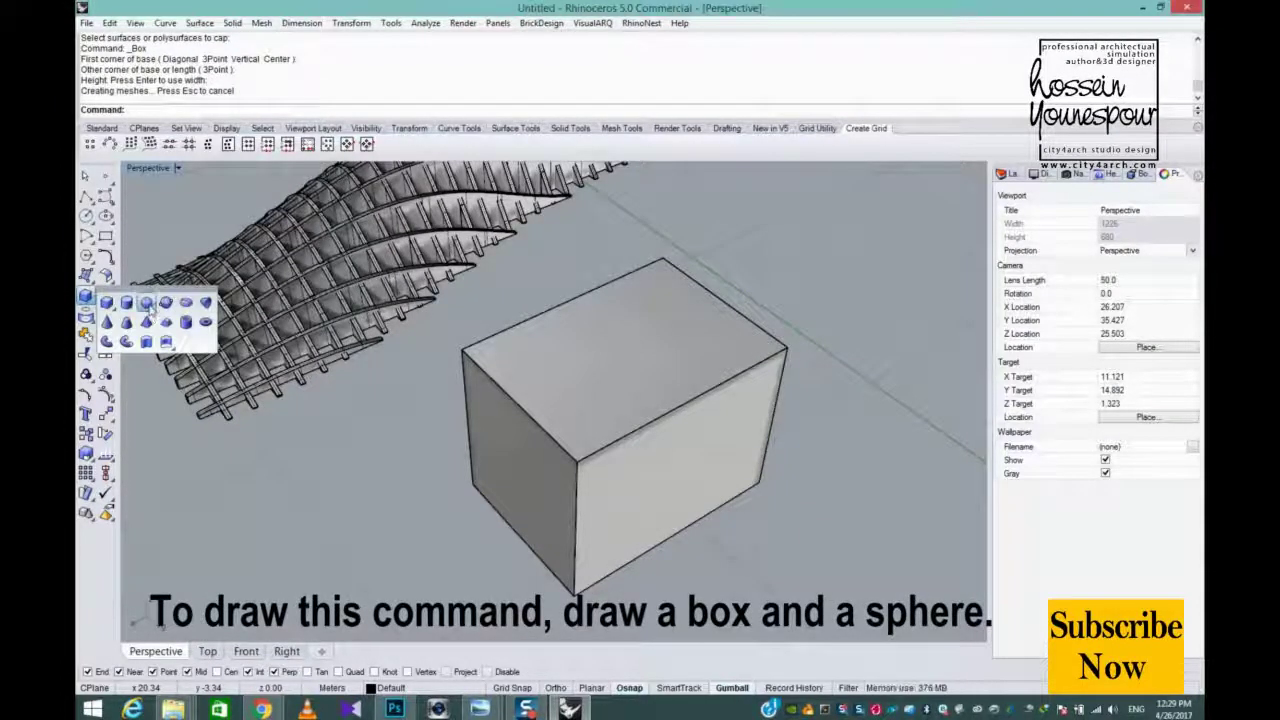
left_click(106, 296)
left_click(787, 350)
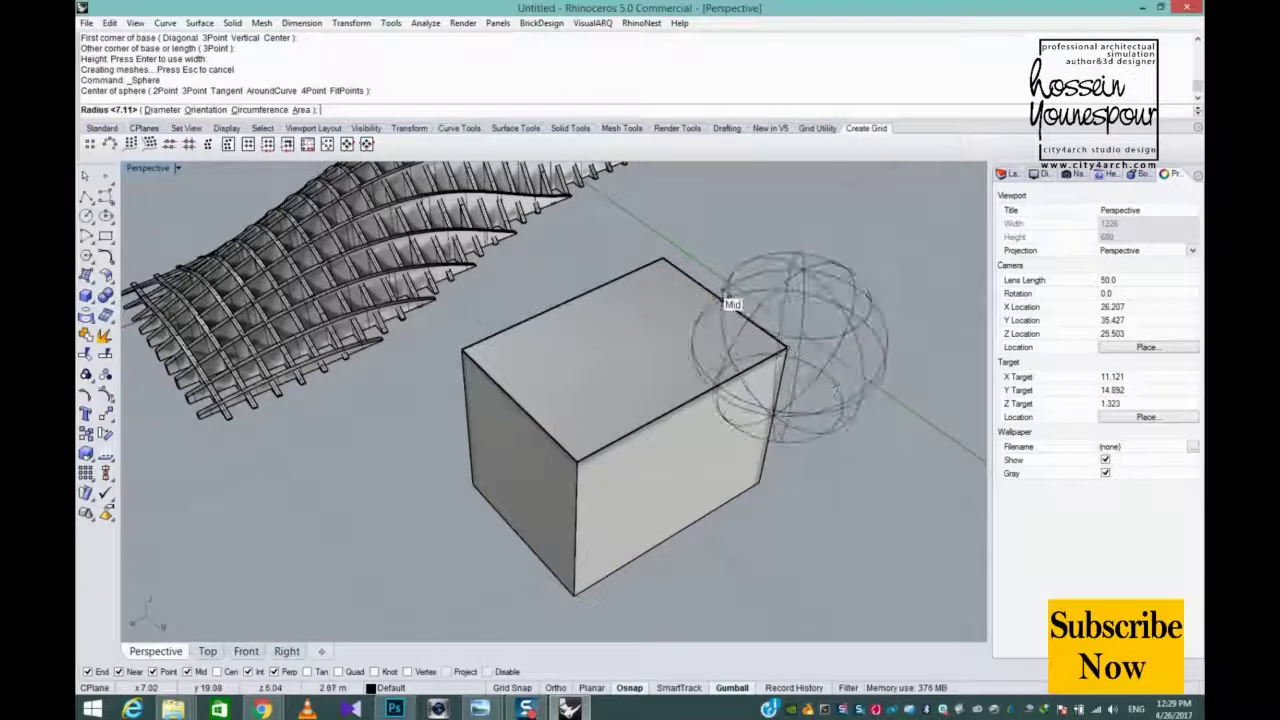
left_click(733, 288)
right_click_drag(733, 290, 618, 252)
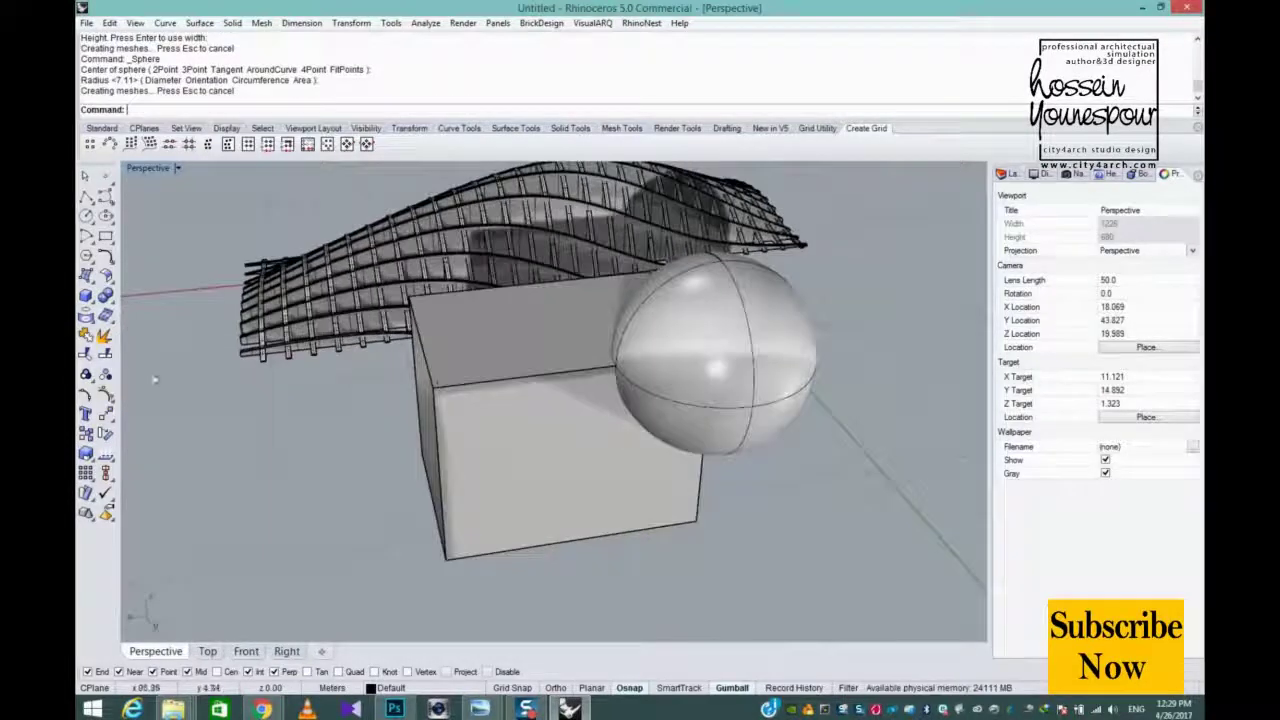
- Join the box and the sphere into one solid with Boolean Union
left_click(110, 299)
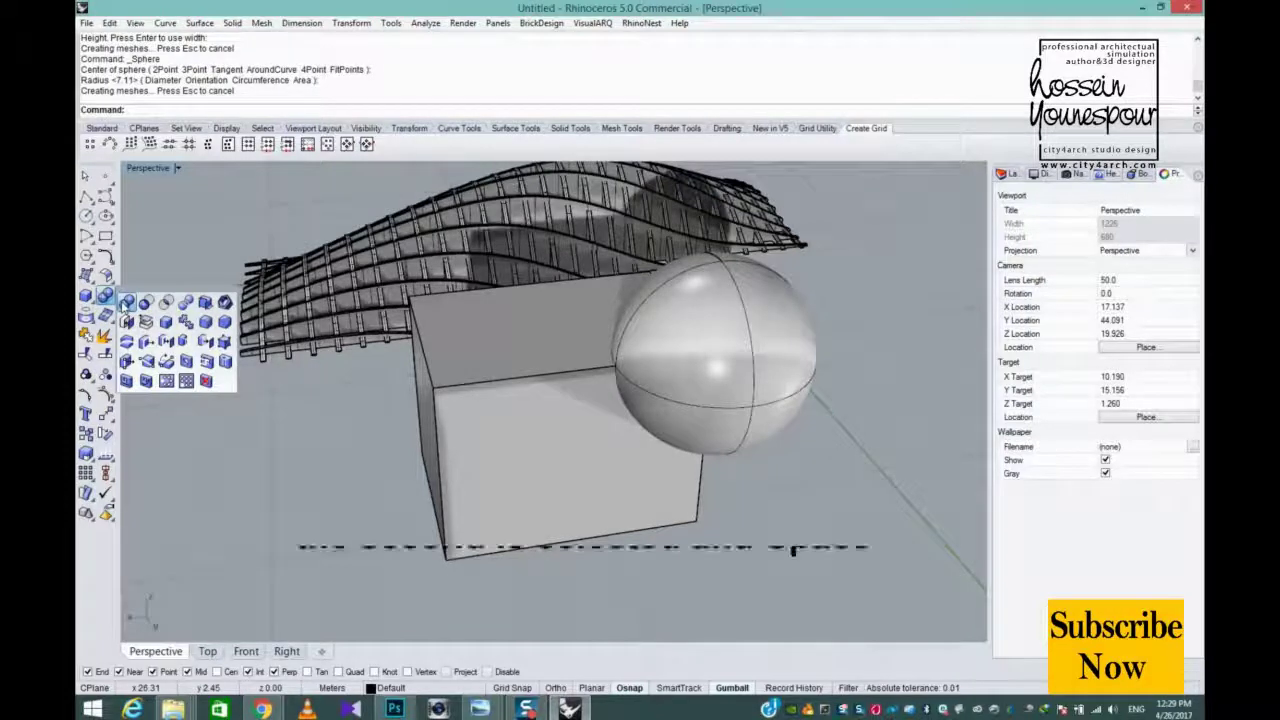
left_click(125, 302)
left_click(540, 450)
left_click(772, 362)
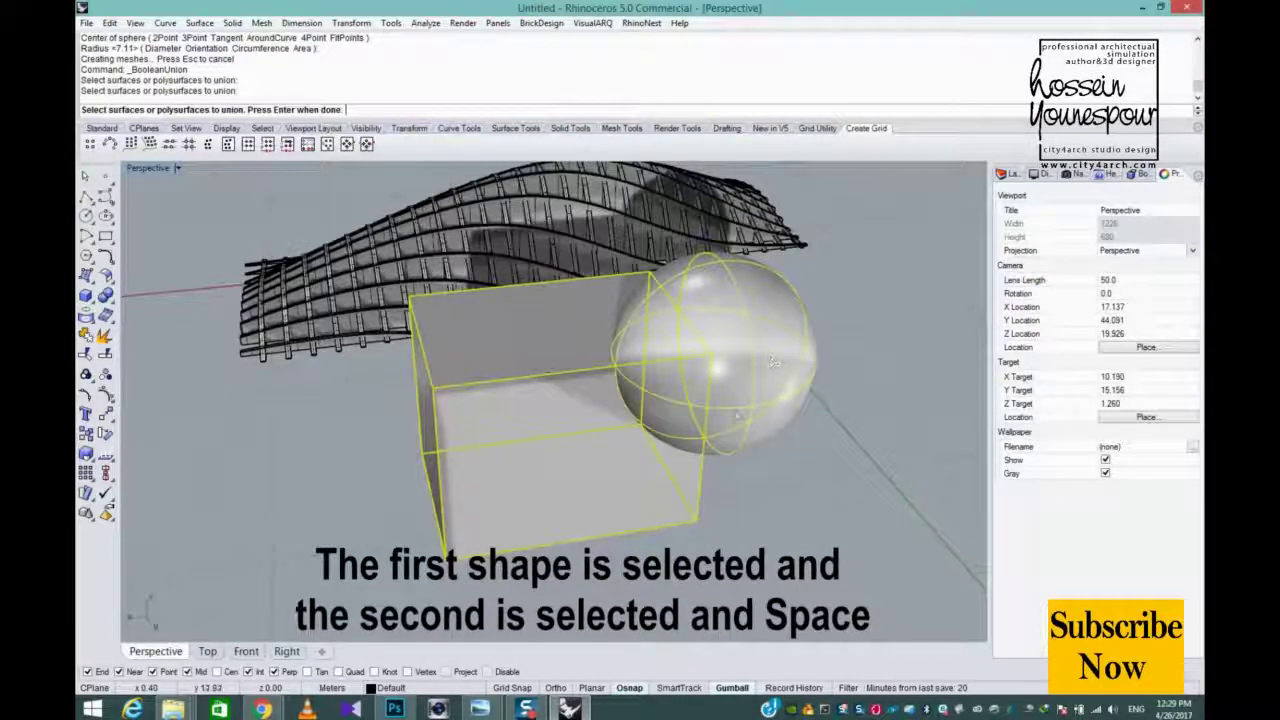
right_click_drag(772, 362, 683, 426)
key("space")
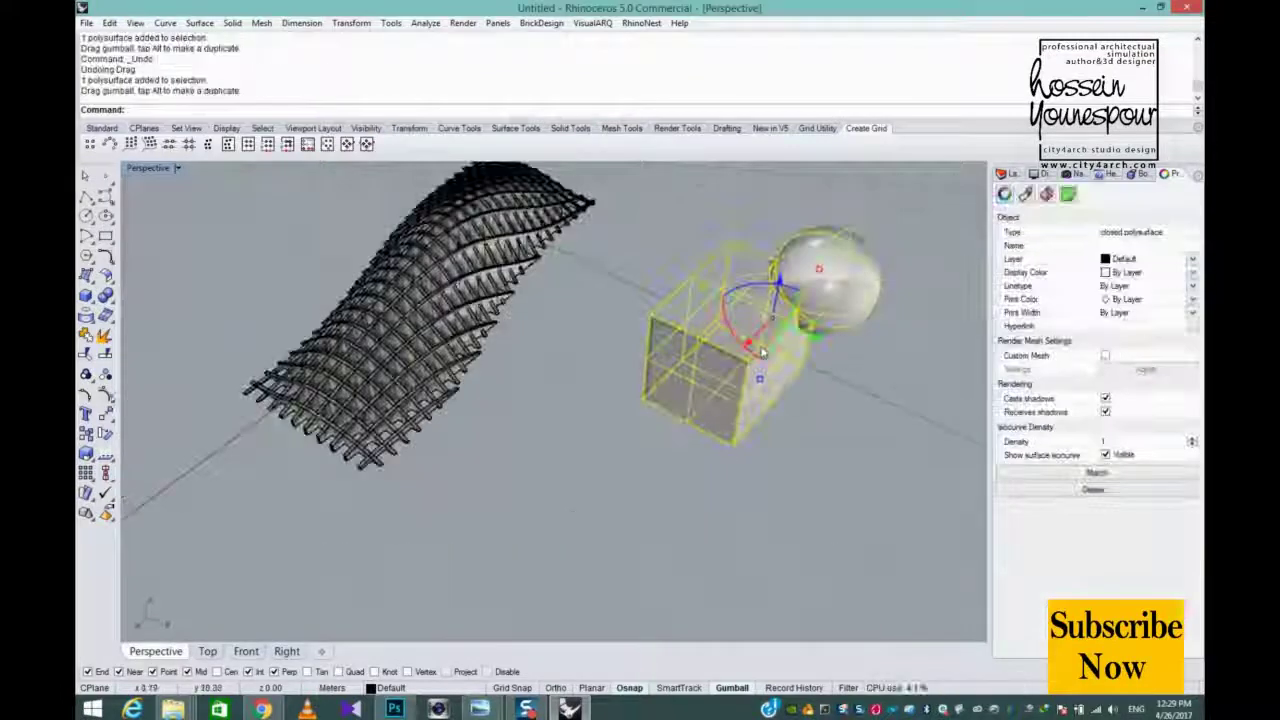
- Undo the last move of the united solid and explode it into separate surfaces
key("ctrl+z")
left_click(762, 458)
scroll(735, 445, "up", 5)
left_click(713, 436)
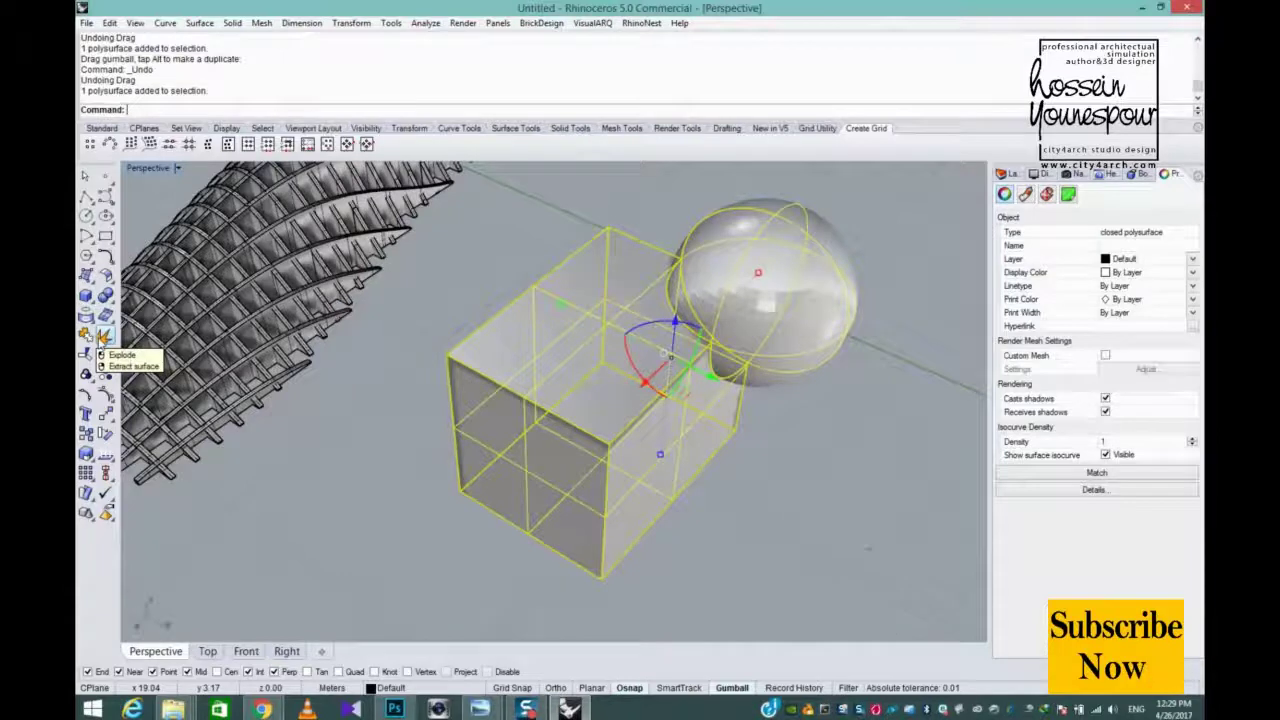
left_click(100, 339)
- Check the individual faces of the exploded solid and undo both the explode and the Boolean union
left_click(725, 480)
left_click(680, 450)
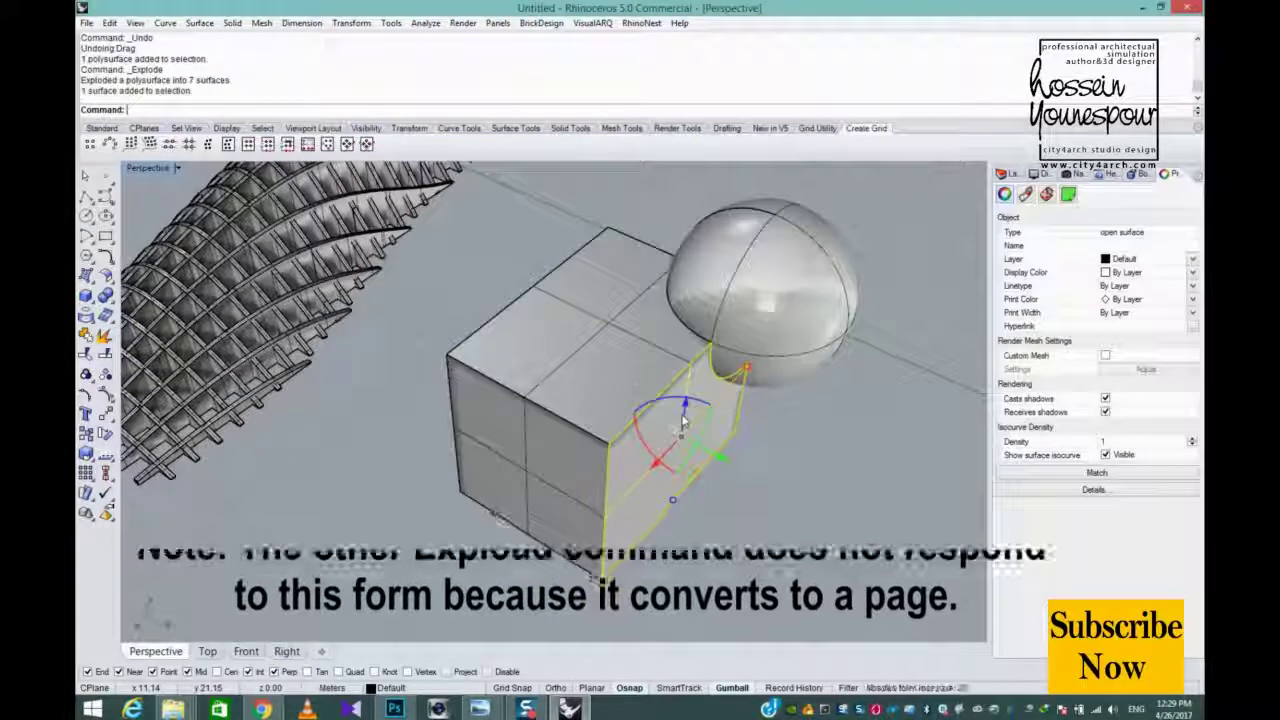
left_click(630, 372)
key("ctrl+z")
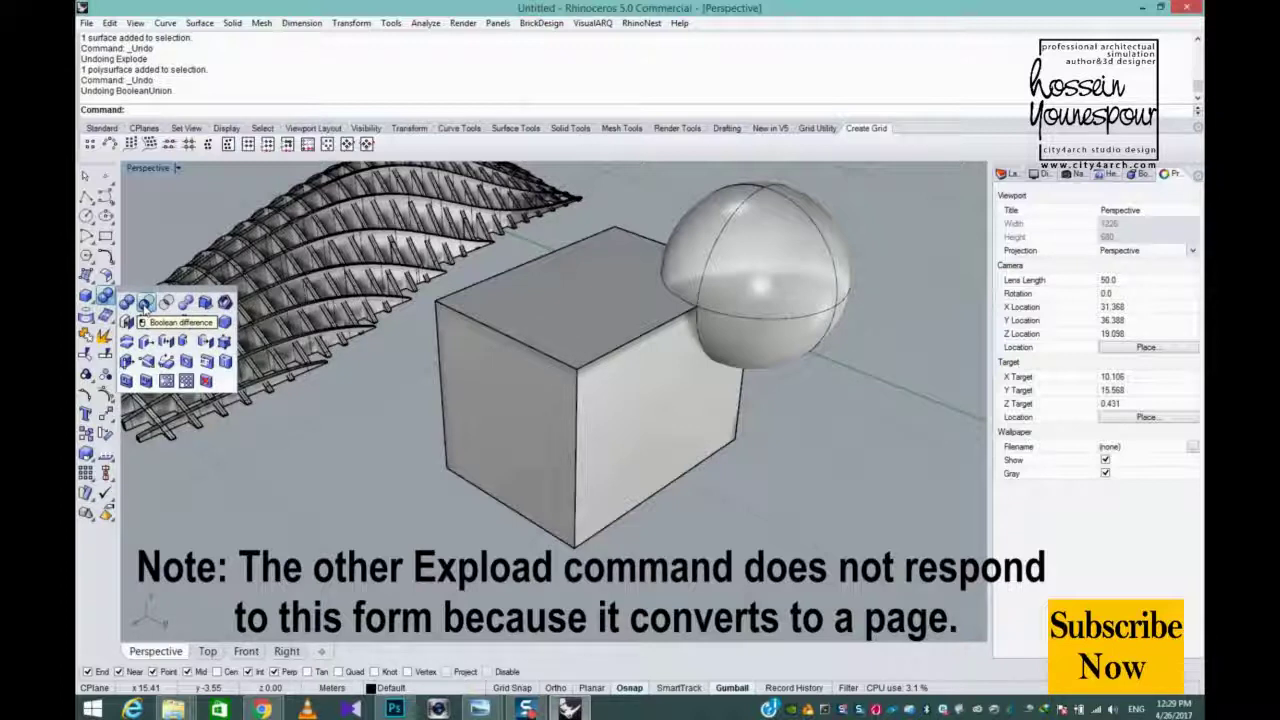
- Subtract the sphere from the box with Boolean Difference, keeping DeleteInput set to Yes
left_click(145, 302)
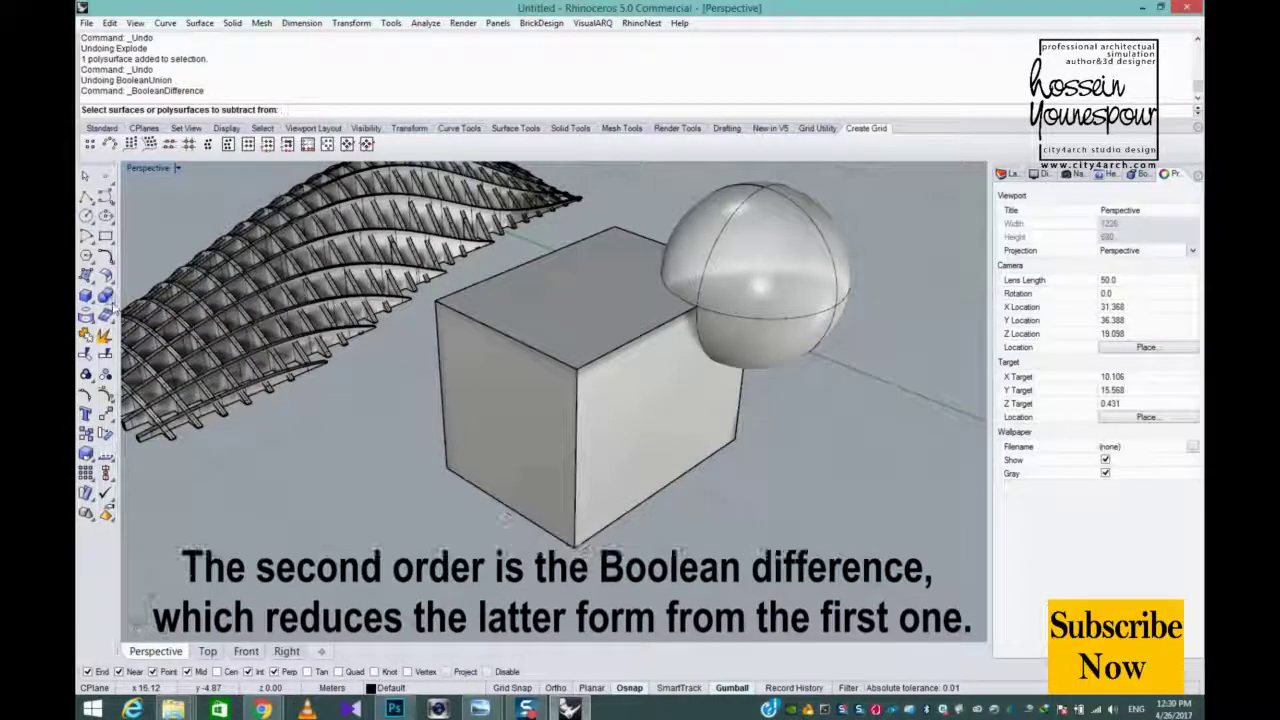
left_click(110, 300)
left_click(145, 302)
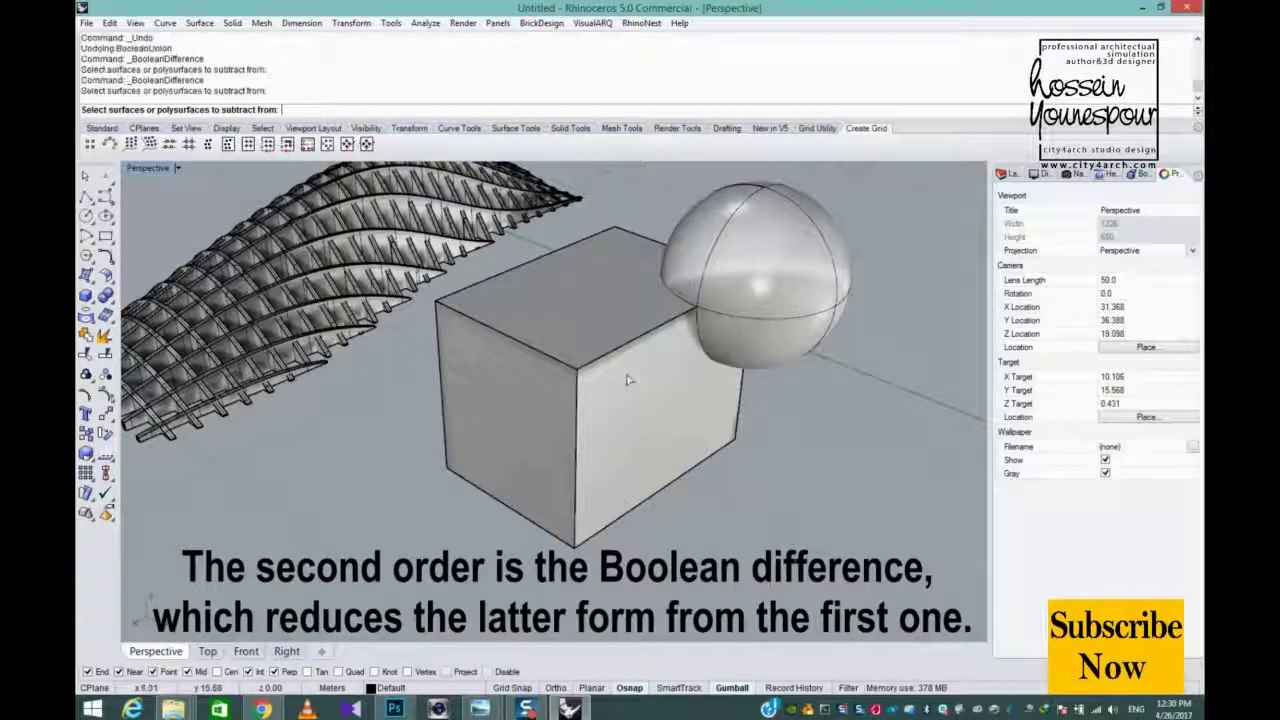
right_click_drag(797, 413, 729, 446, "shift")
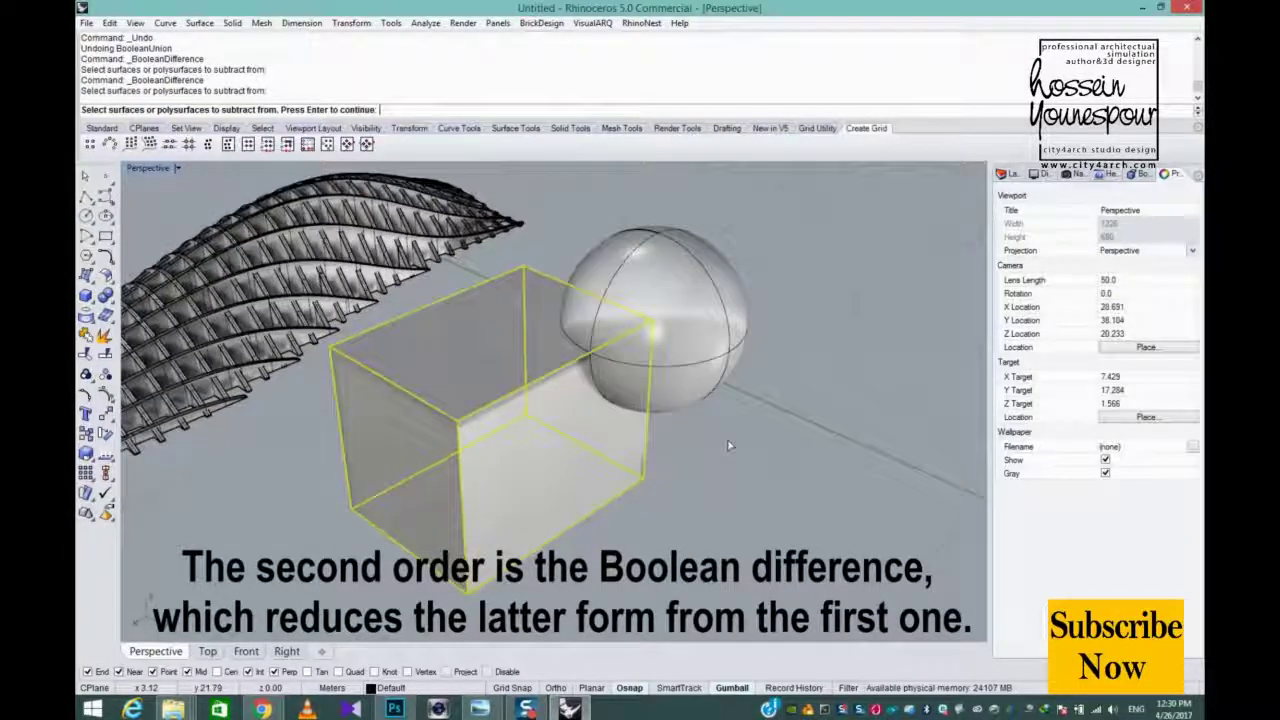
key("Return")
left_click(697, 342)
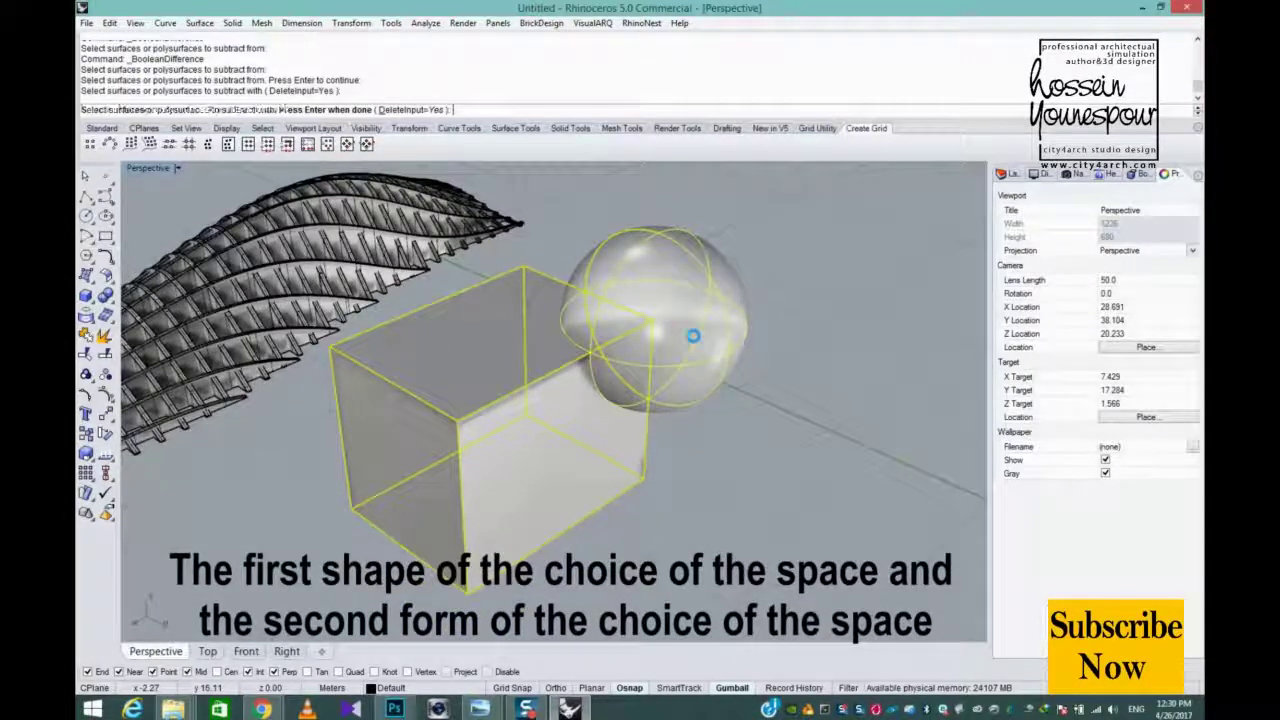
key("Return")
- Subtract the sphere from the box with DeleteInput set to No and move the retained sphere about 6.8 m away along X
right_click_drag(697, 342, 567, 368)
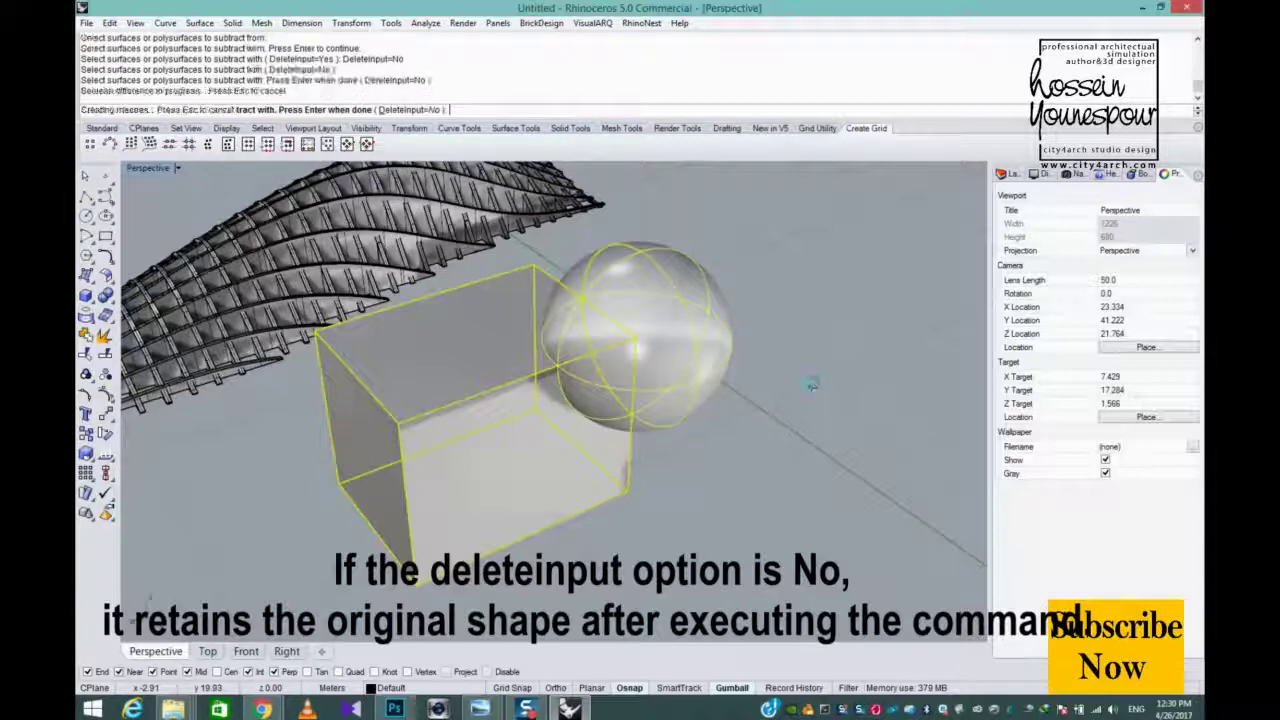
key("Return")
left_click(665, 368)
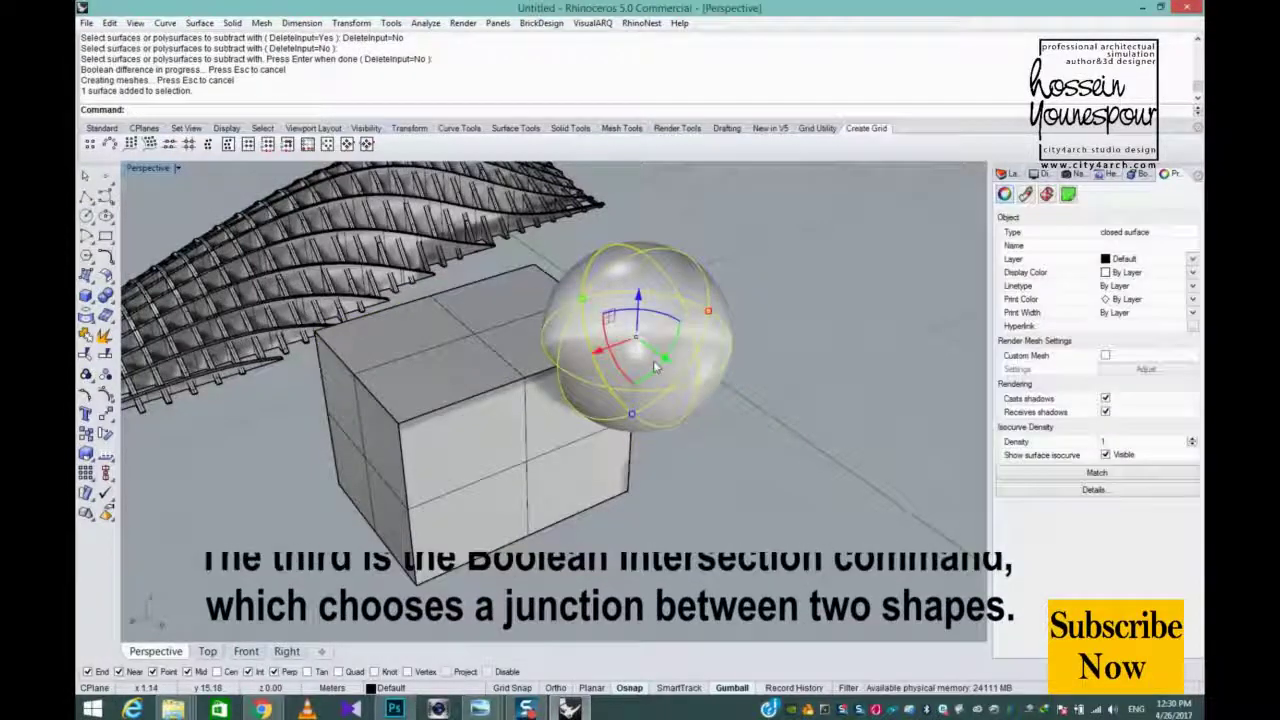
left_click_drag(607, 360, 727, 280)
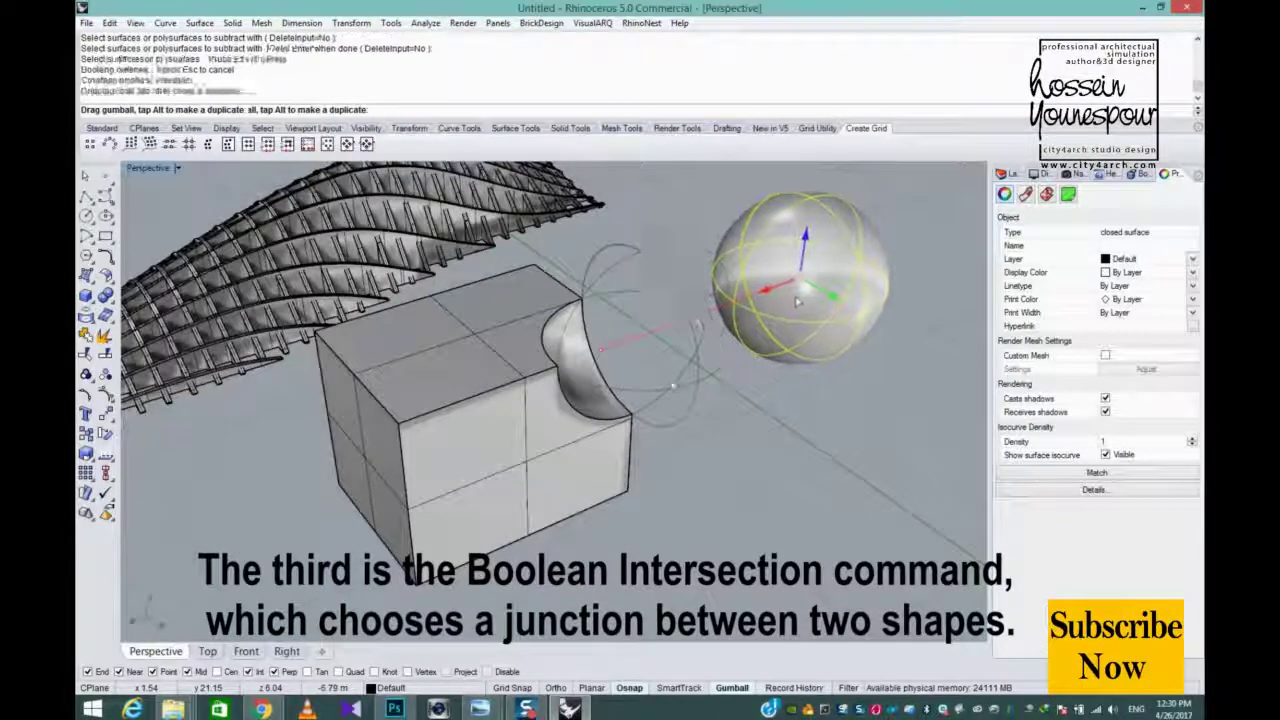
- Undo the sphere's move and the Boolean Difference, and keep only the overlap of box and sphere with Boolean Intersection
key("ctrl+z")
key("ctrl+z")
left_click(105, 296)
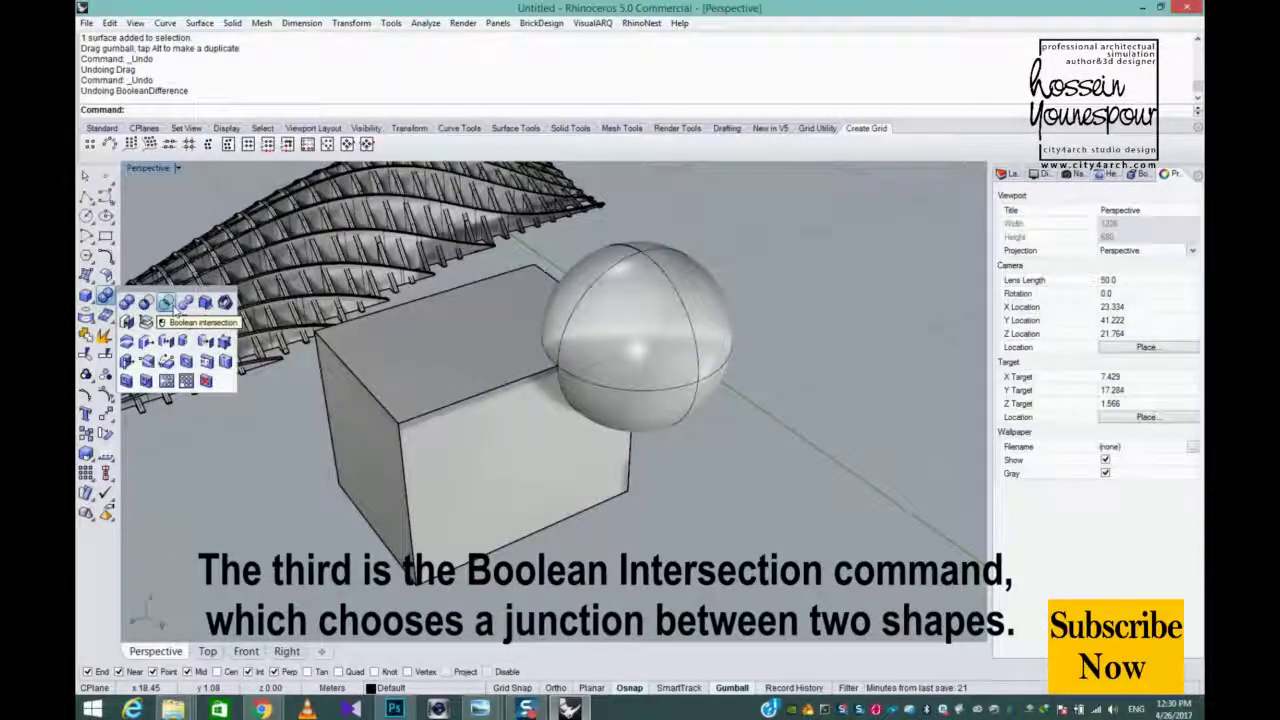
left_click(166, 303)
left_click(419, 479)
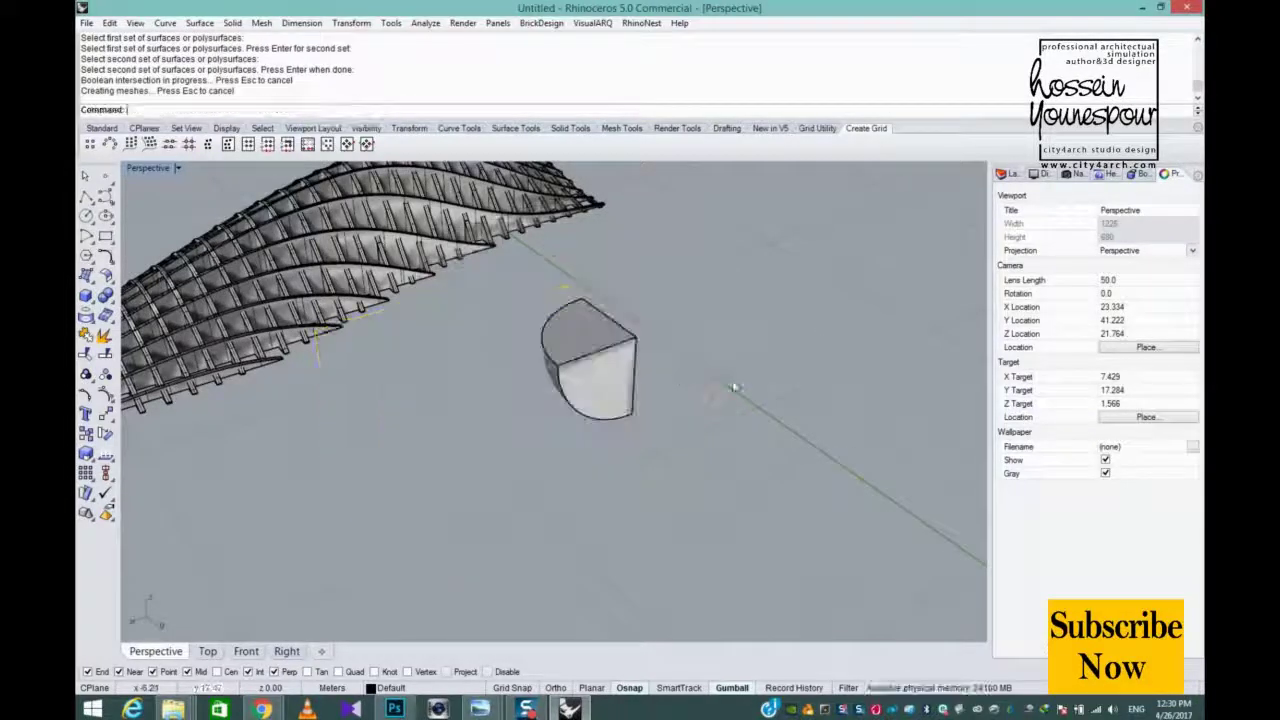
right_click_drag(734, 386, 606, 374)
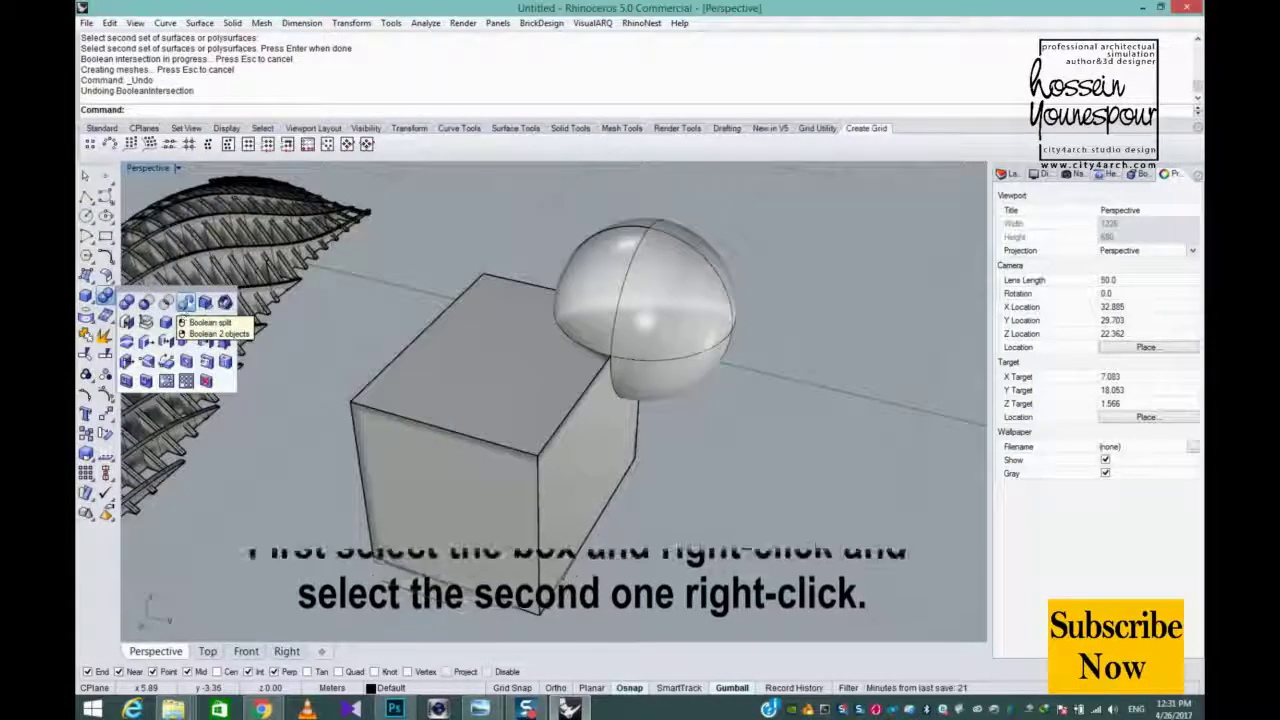
- Split the box with the sphere using Boolean Split, with DeleteInput set to Yes
left_click(184, 302)
right_click_drag(430, 400, 478, 410)
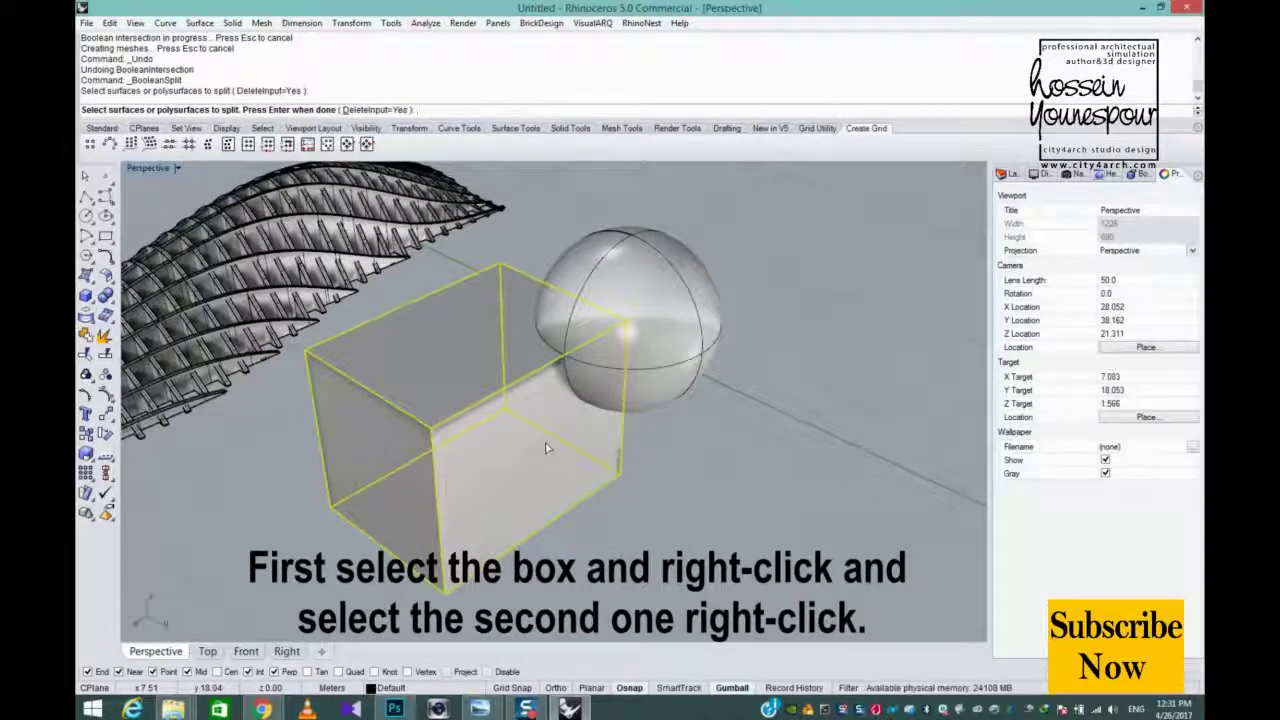
right_click(698, 476)
left_click(668, 370)
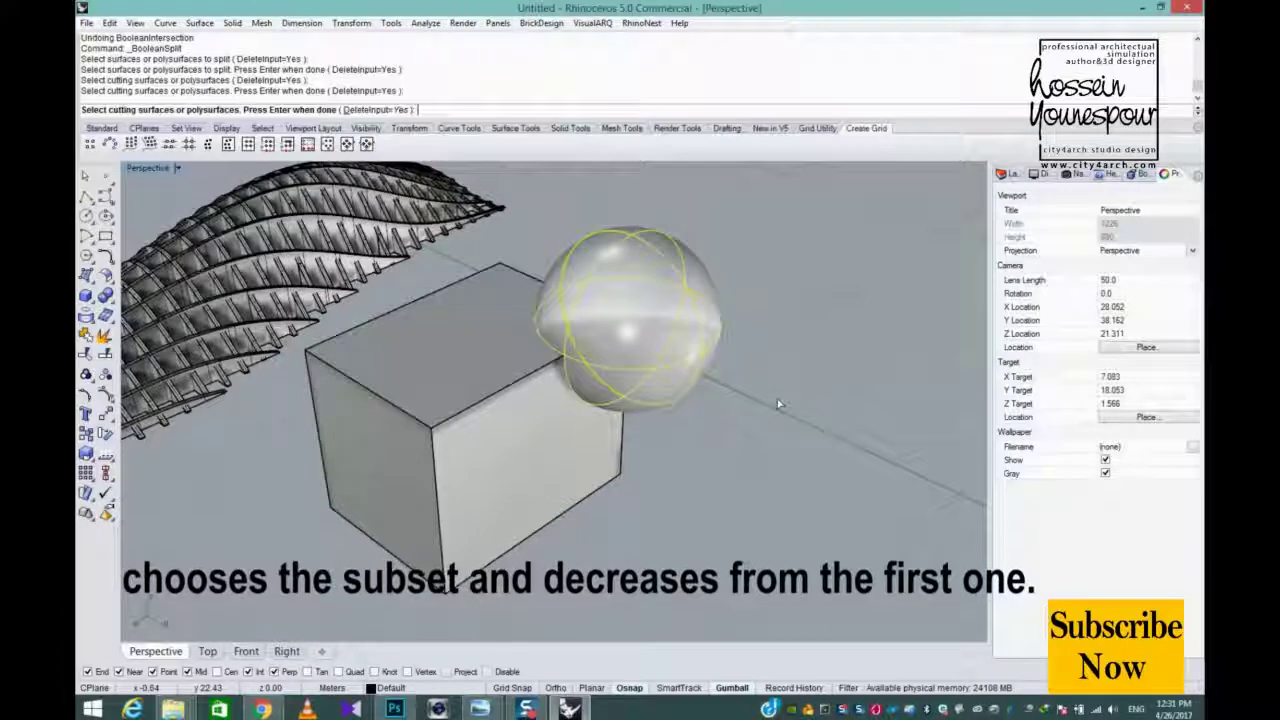
right_click(732, 410)
- Move the sphere away to inspect the split box, undo the split, and delete the test box and sphere
right_click_drag(683, 403, 587, 436, "shift")
left_click(550, 378)
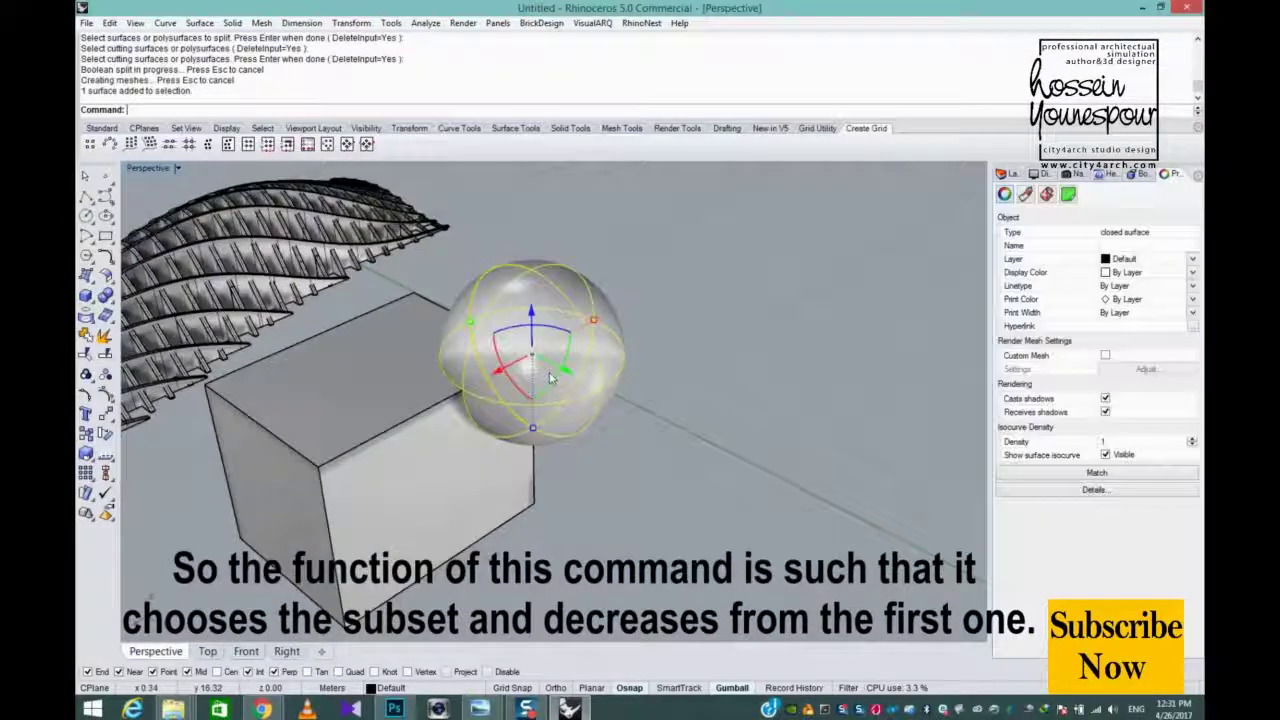
left_click_drag(540, 399, 745, 292)
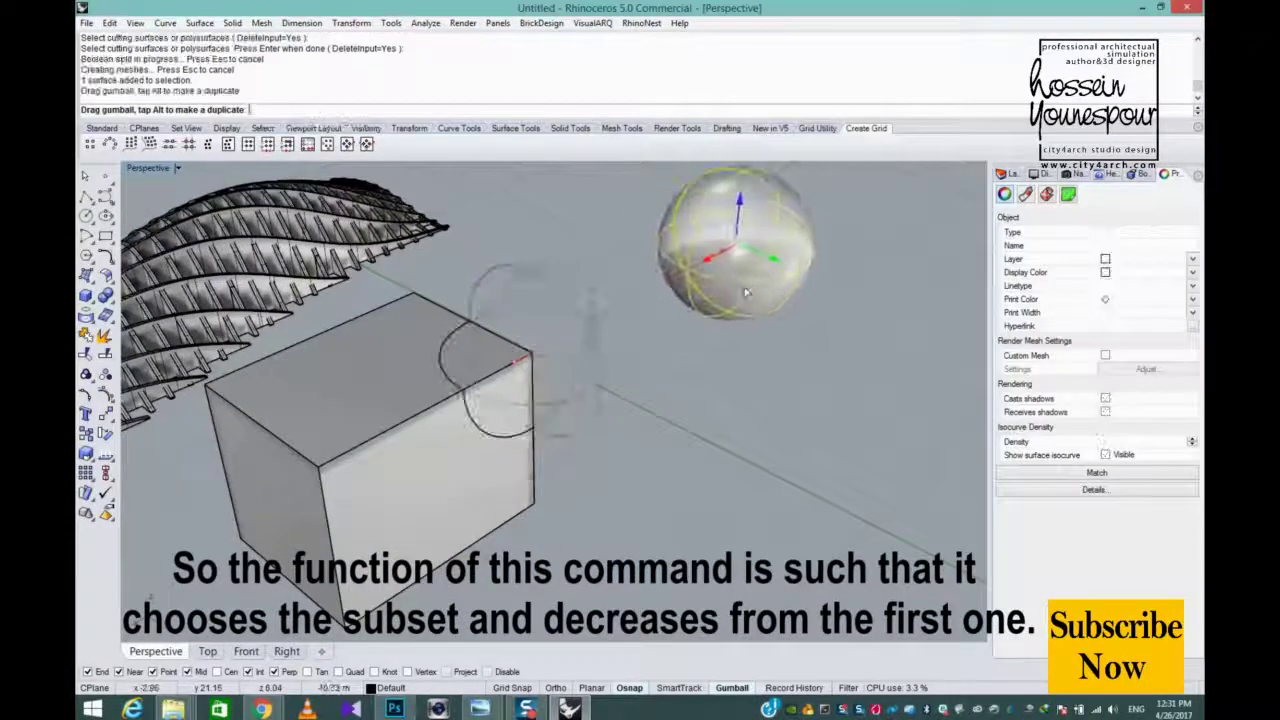
left_click(369, 459)
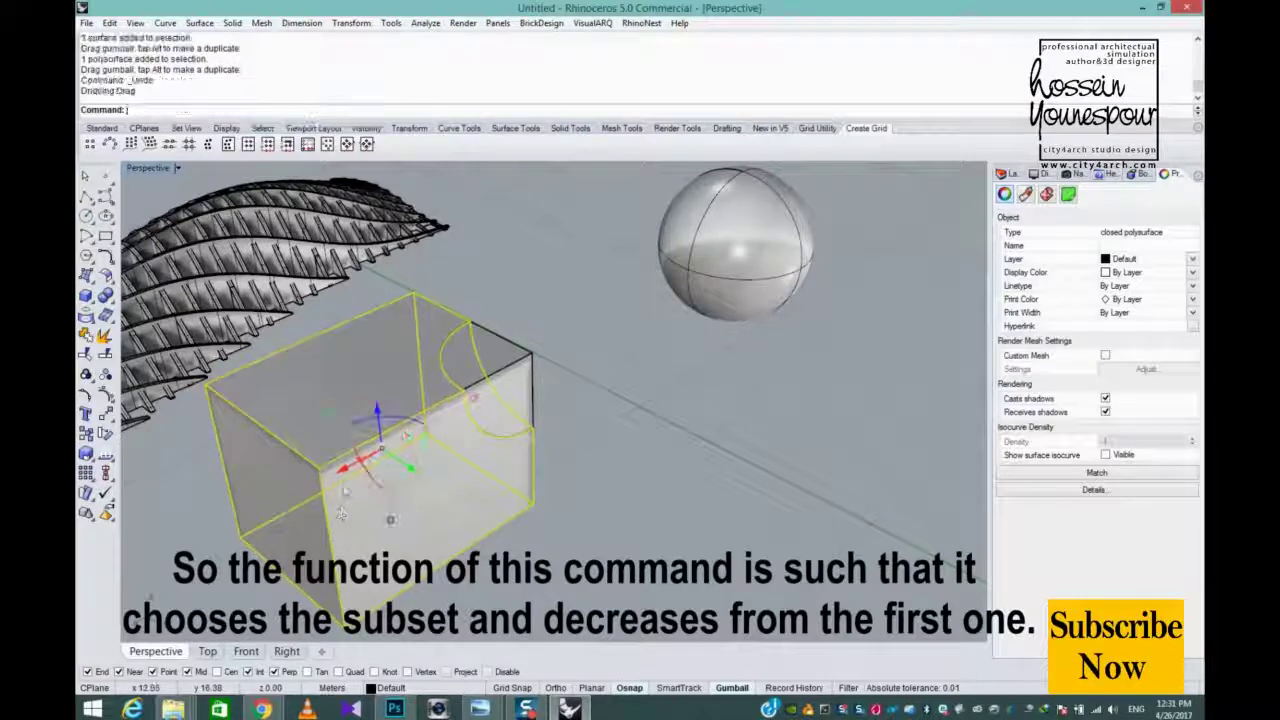
right_click_drag(299, 502, 753, 455)
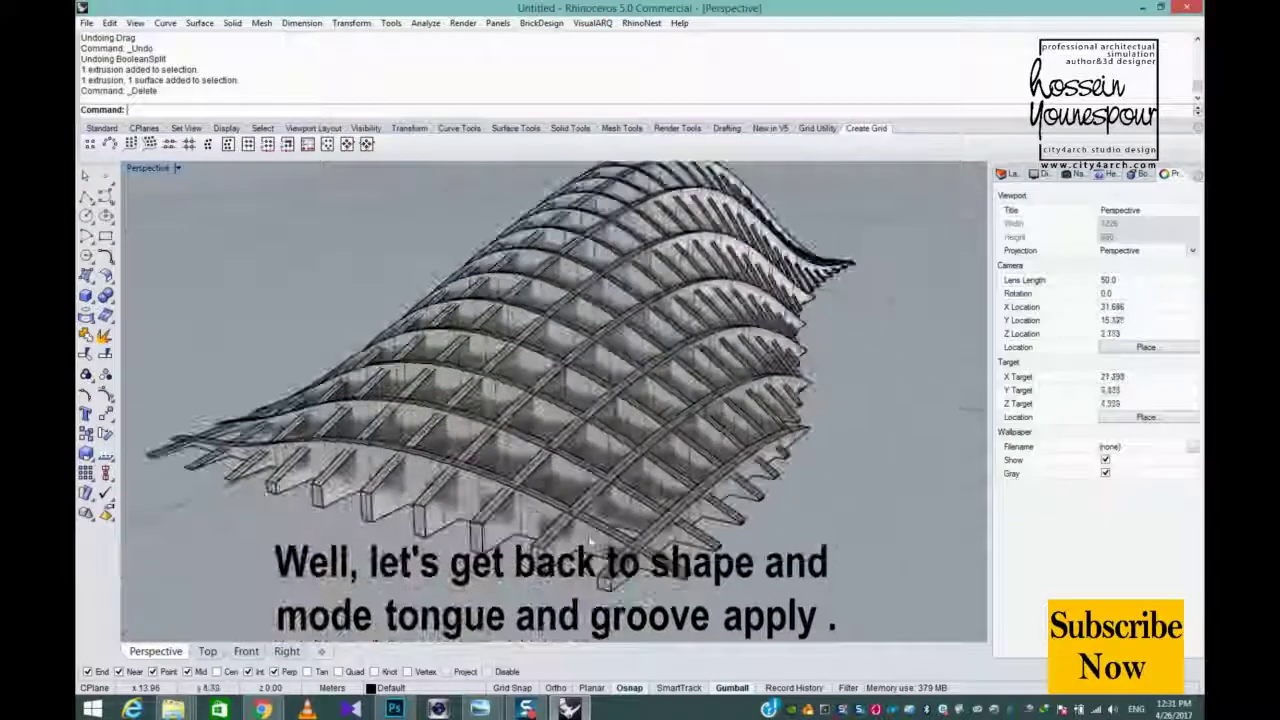
- Select all the waffle ribs running in one direction and move them slightly up along the Z axis
left_click(524, 515)
left_click(568, 475, "shift")
left_click(614, 426, "shift")
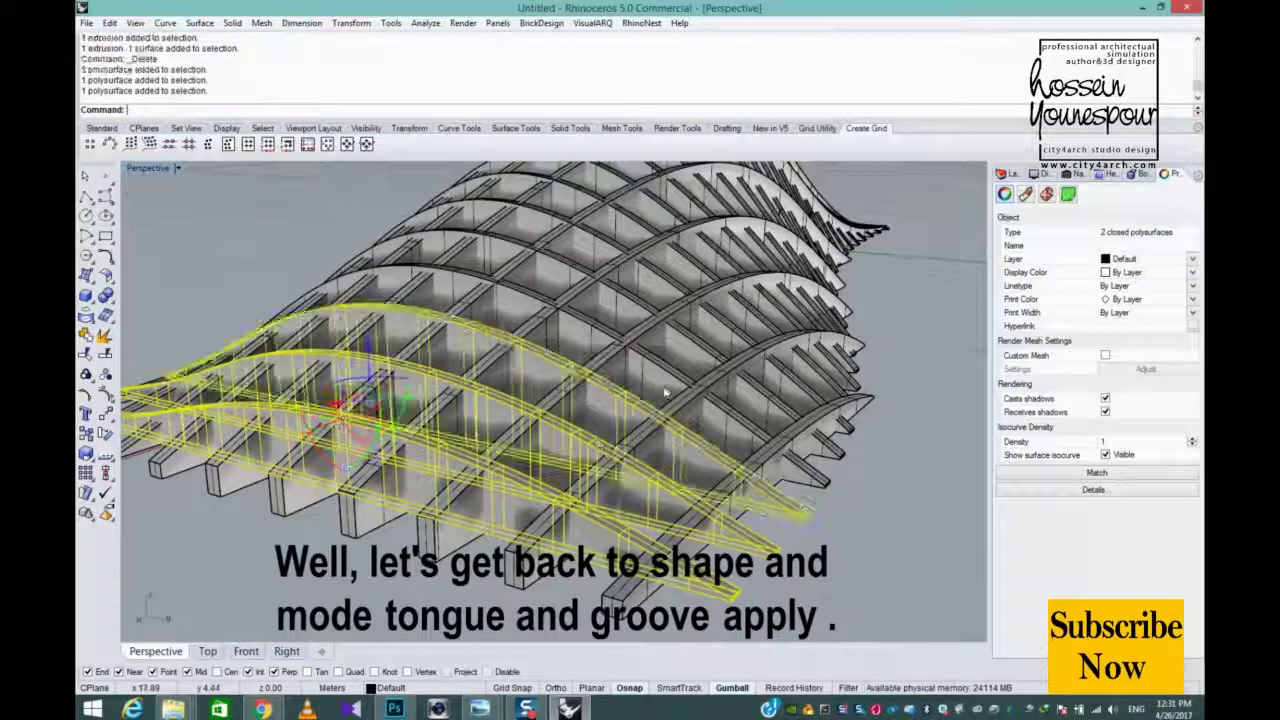
left_click(669, 391, "shift")
right_click_drag(688, 435, 628, 593)
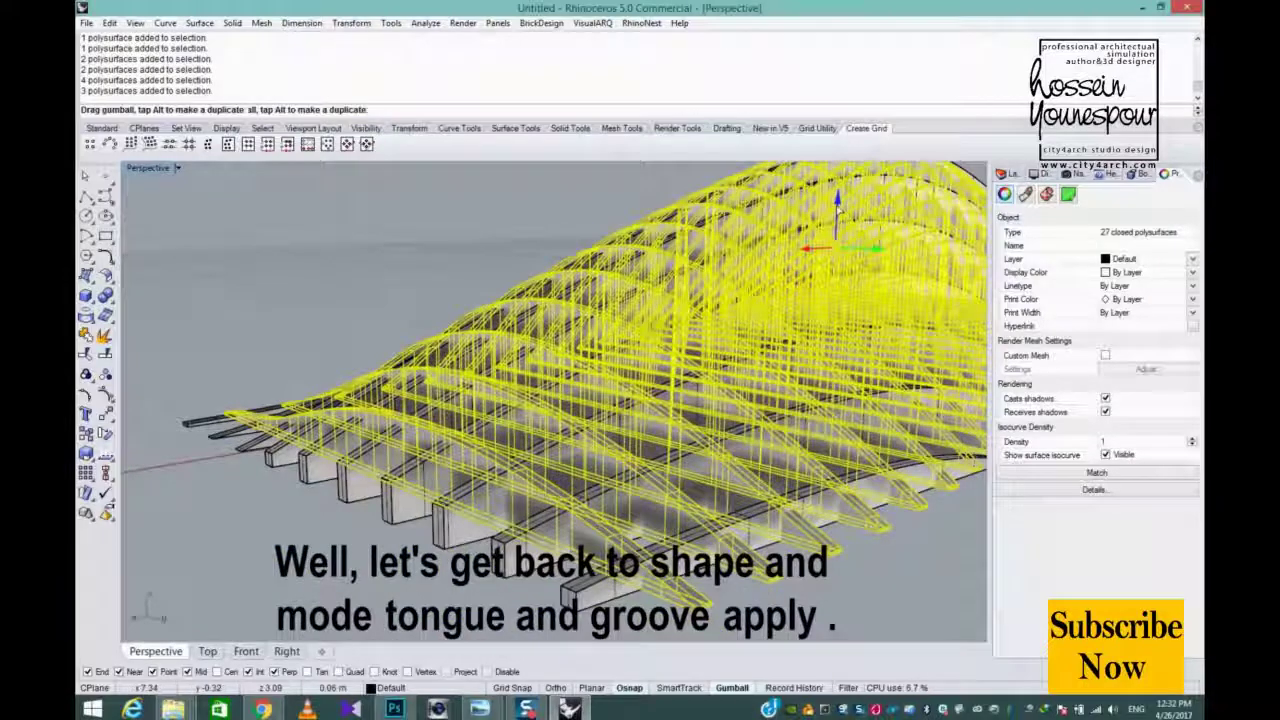
left_click_drag(838, 210, 838, 199)
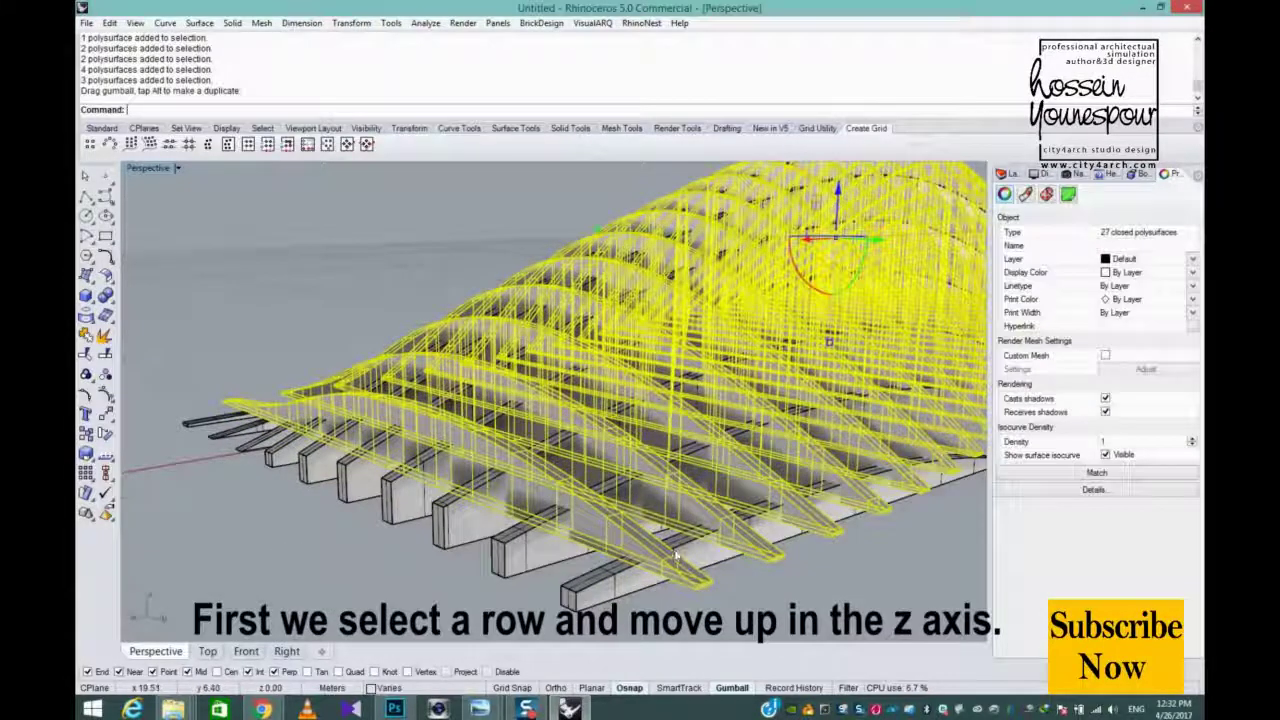
- Hide the raised set of ribs so only the crossing ribs are shown
right_click_drag(676, 556, 760, 643)
middle_click(588, 291)
left_click(549, 273)
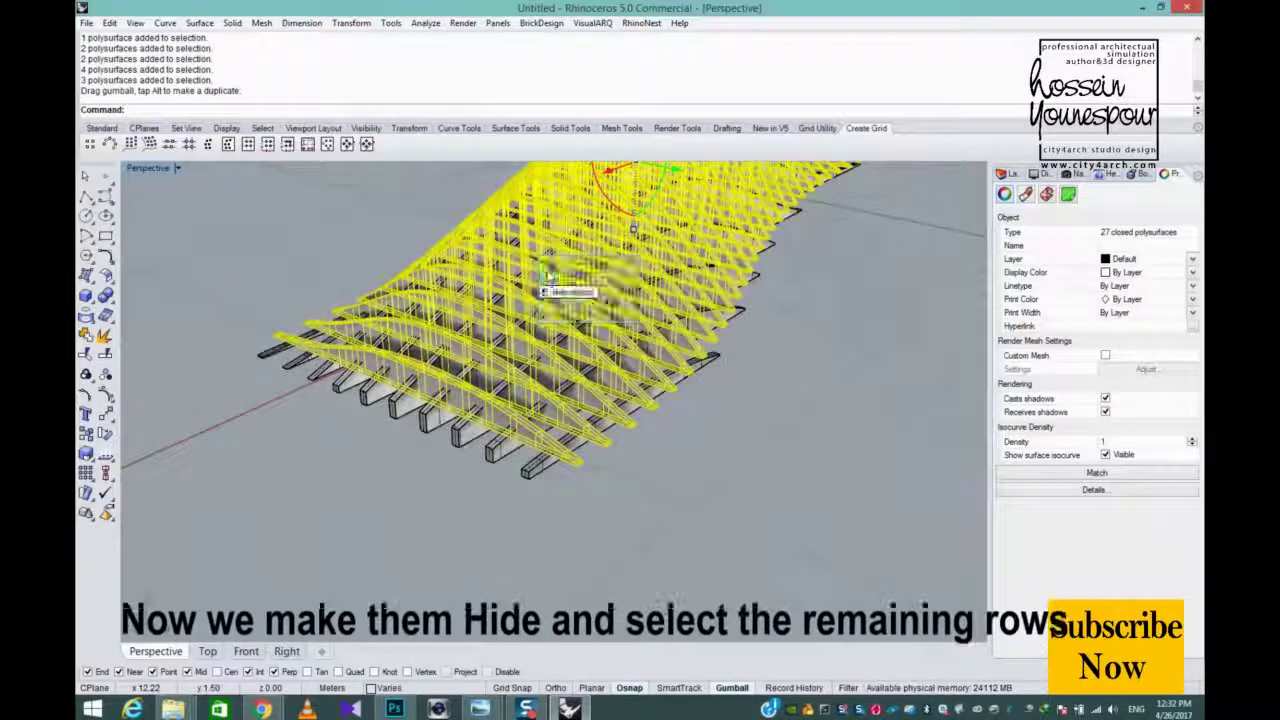
right_click_drag(692, 362, 697, 457)
scroll(697, 457, "down", 2)
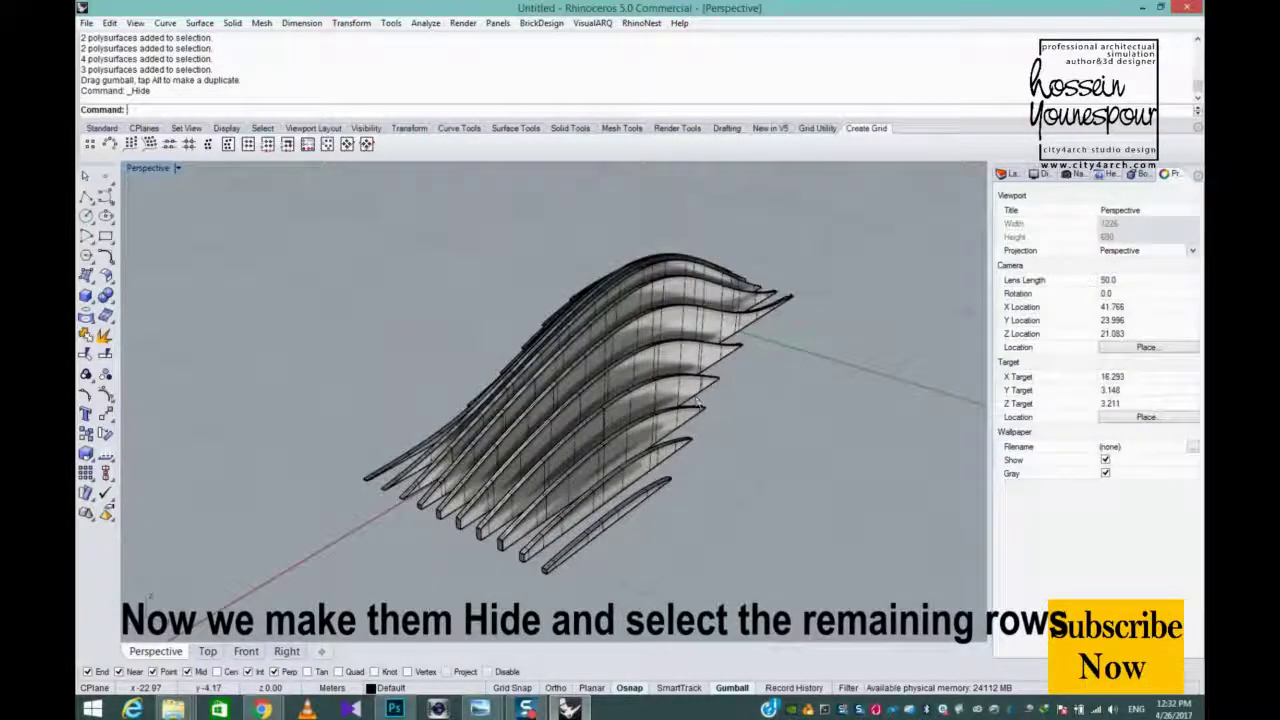
- Select all the remaining crossing ribs and show the hidden ribs again
key("ctrl+a")
right_click(508, 147)
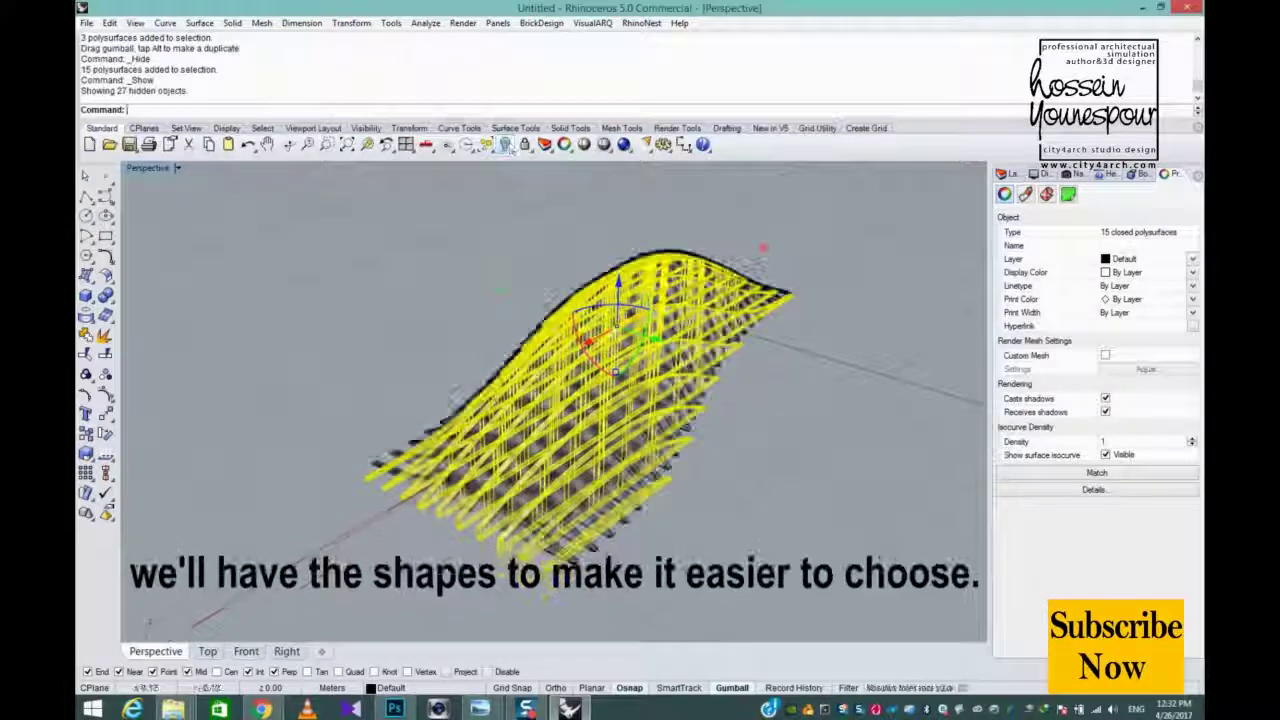
right_click_drag(618, 592, 627, 517)
scroll(627, 517, "up", 4)
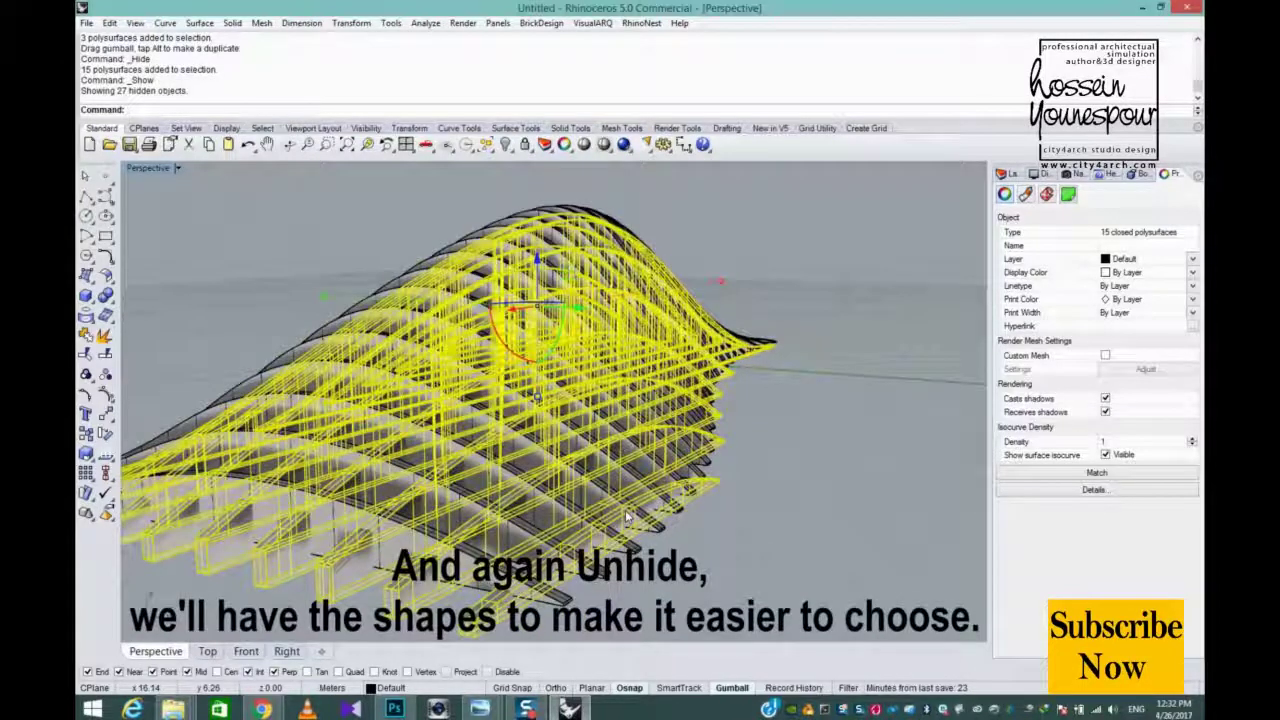
- Split the selected lower ribs with Boolean Split, using the raised ribs as cutters and DeleteInput set to Yes
scroll(628, 518, "up", 5)
left_click(105, 296)
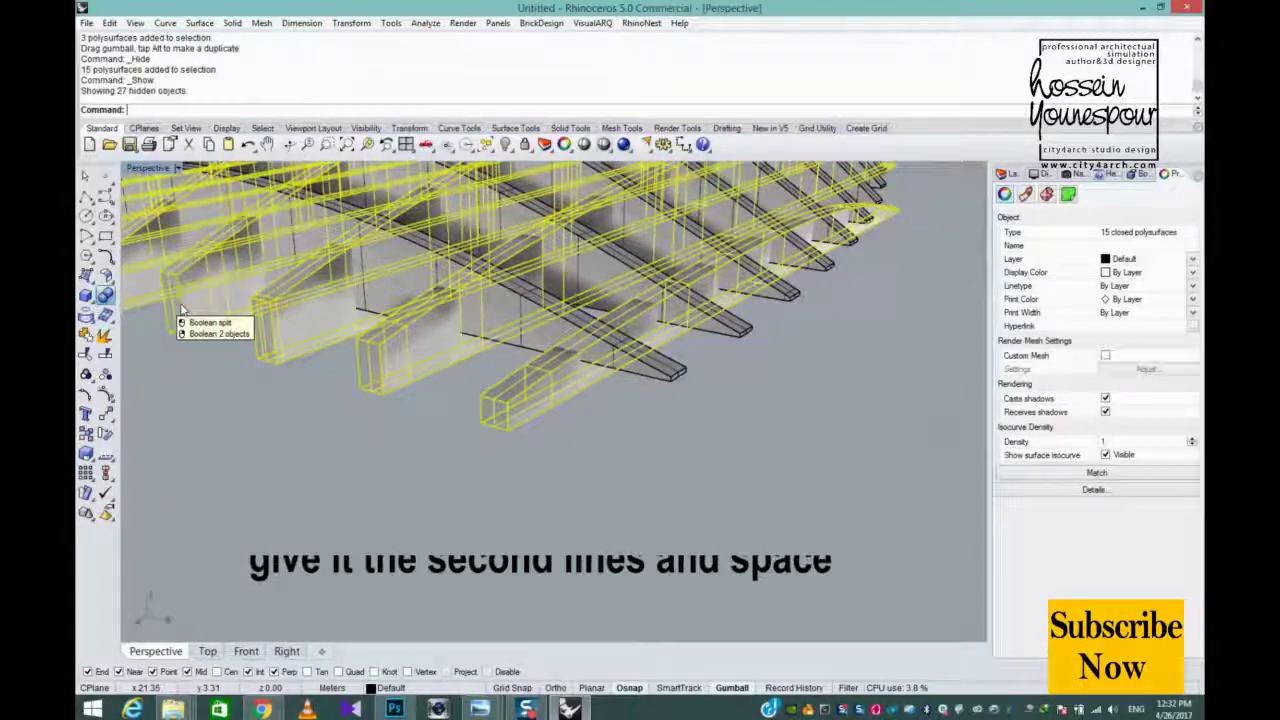
left_click(185, 302)
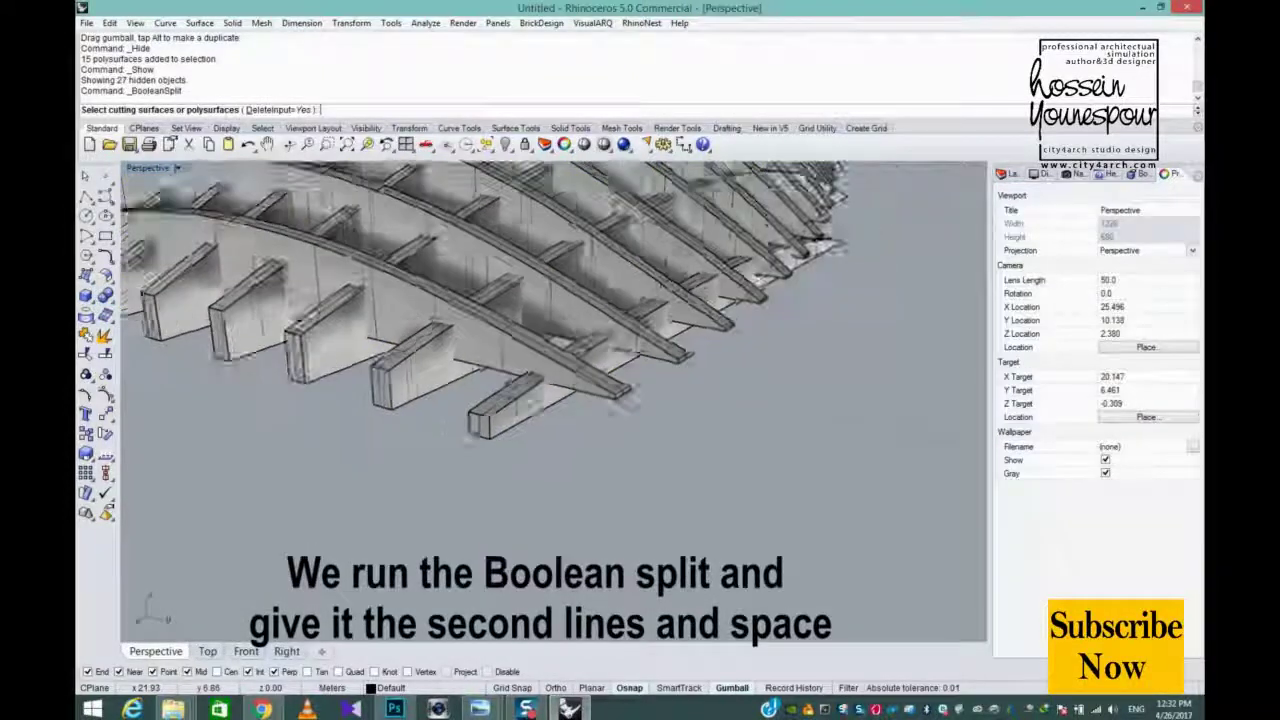
scroll(363, 472, "down", 3)
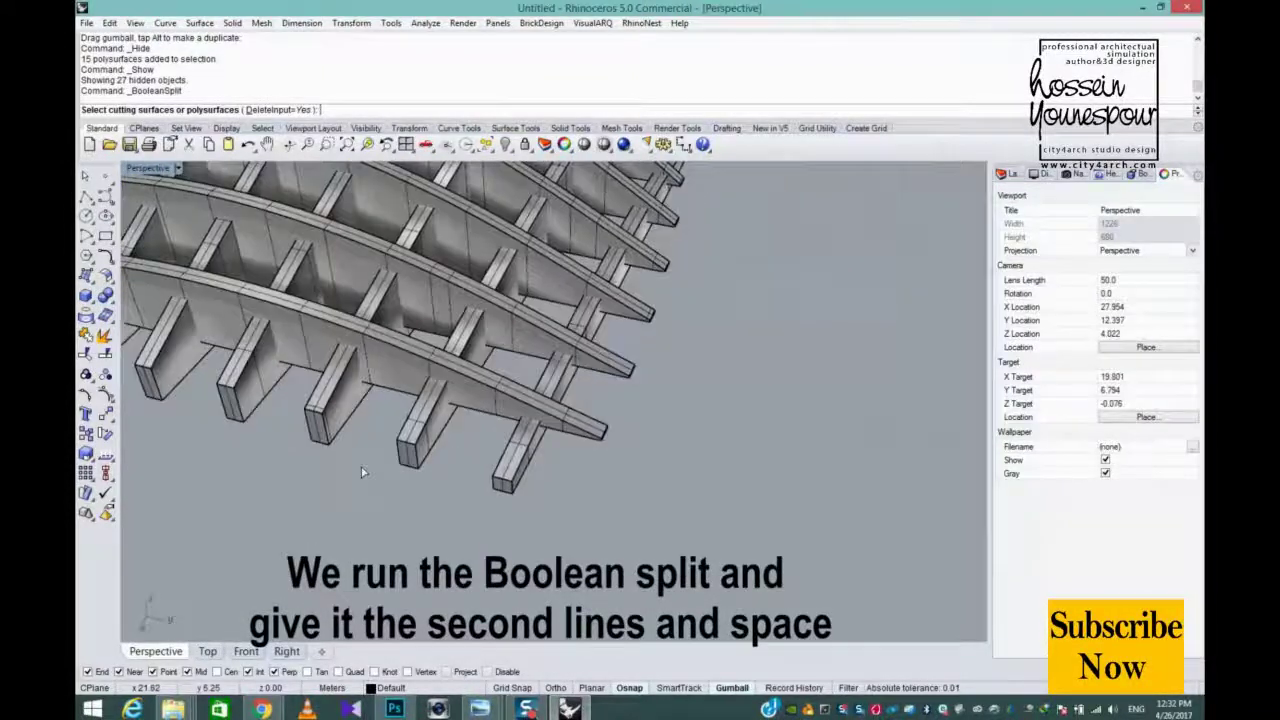
left_click(494, 405)
left_click(538, 332)
right_click_drag(690, 377, 643, 505, "shift")
left_click(509, 386)
left_click(509, 386)
left_click(563, 310)
key("Return")
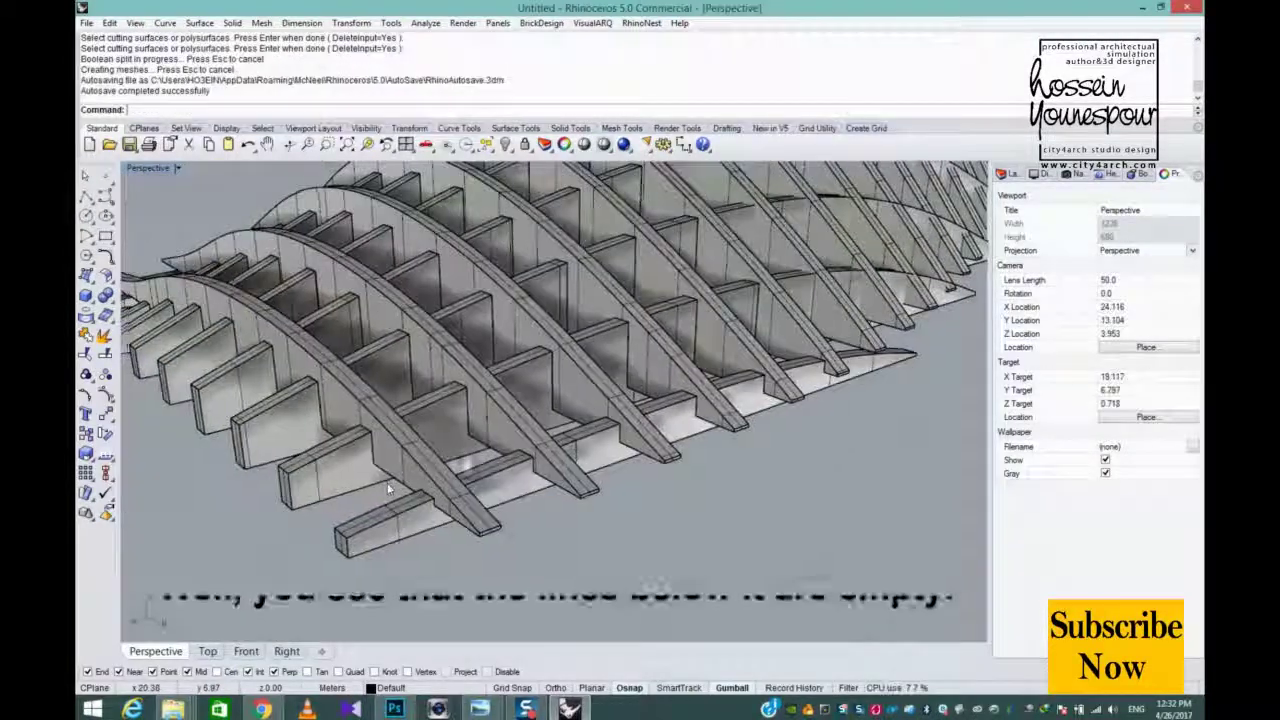
- Add each of the split lower ribs along the front edge of the waffle to the selection
left_click(329, 419, "shift")
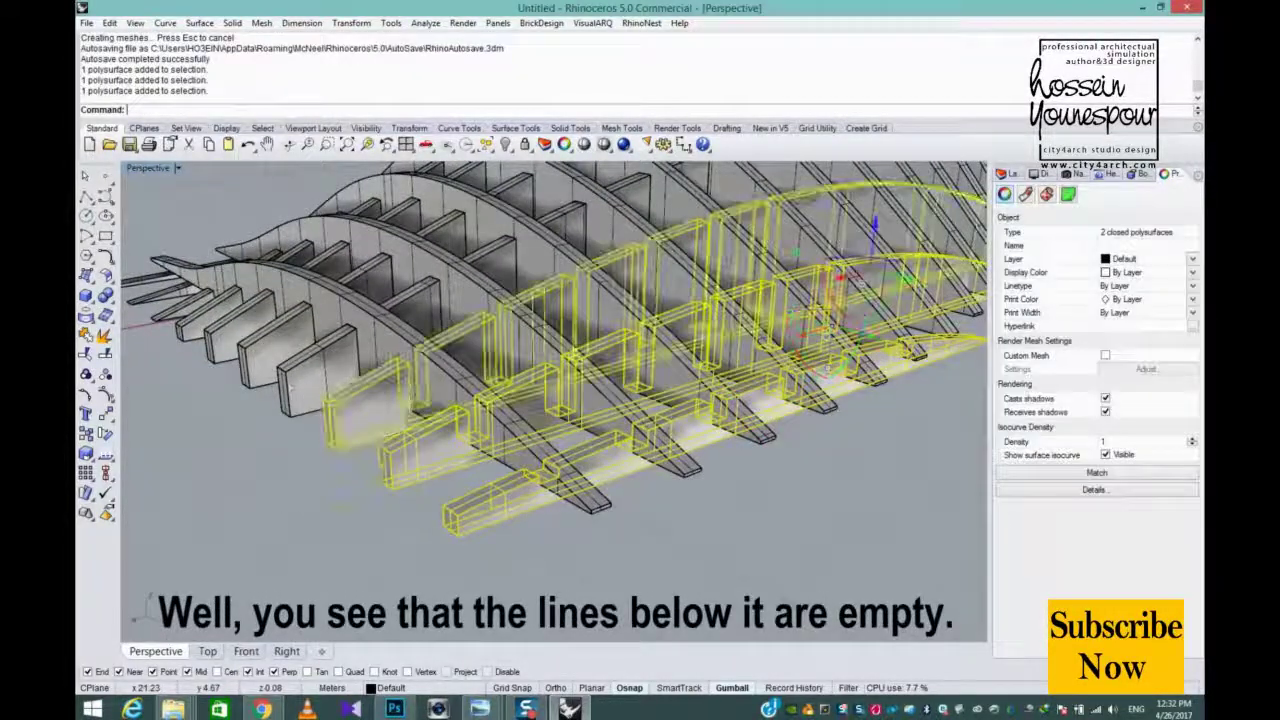
left_click(287, 386, "shift")
left_click(250, 361, "shift")
left_click(227, 343, "shift")
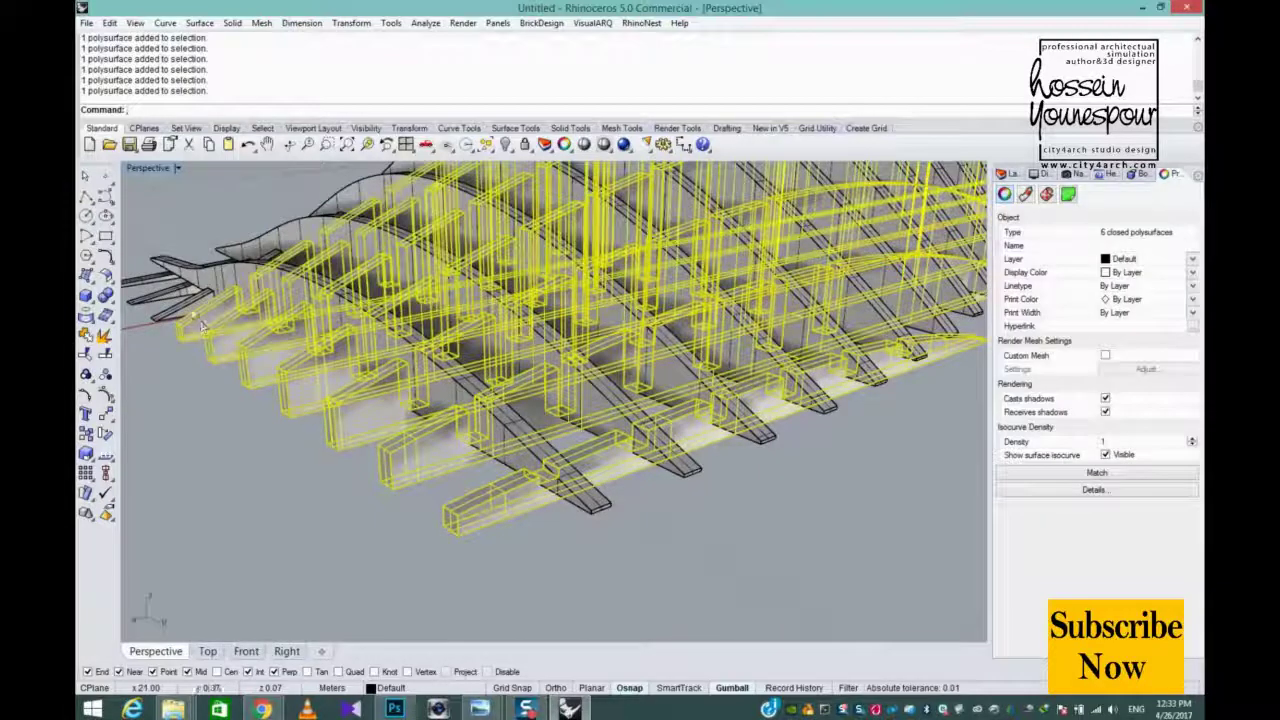
left_click(184, 305, "shift")
right_click_drag(500, 400, 560, 490)
scroll(586, 443, "down", 3)
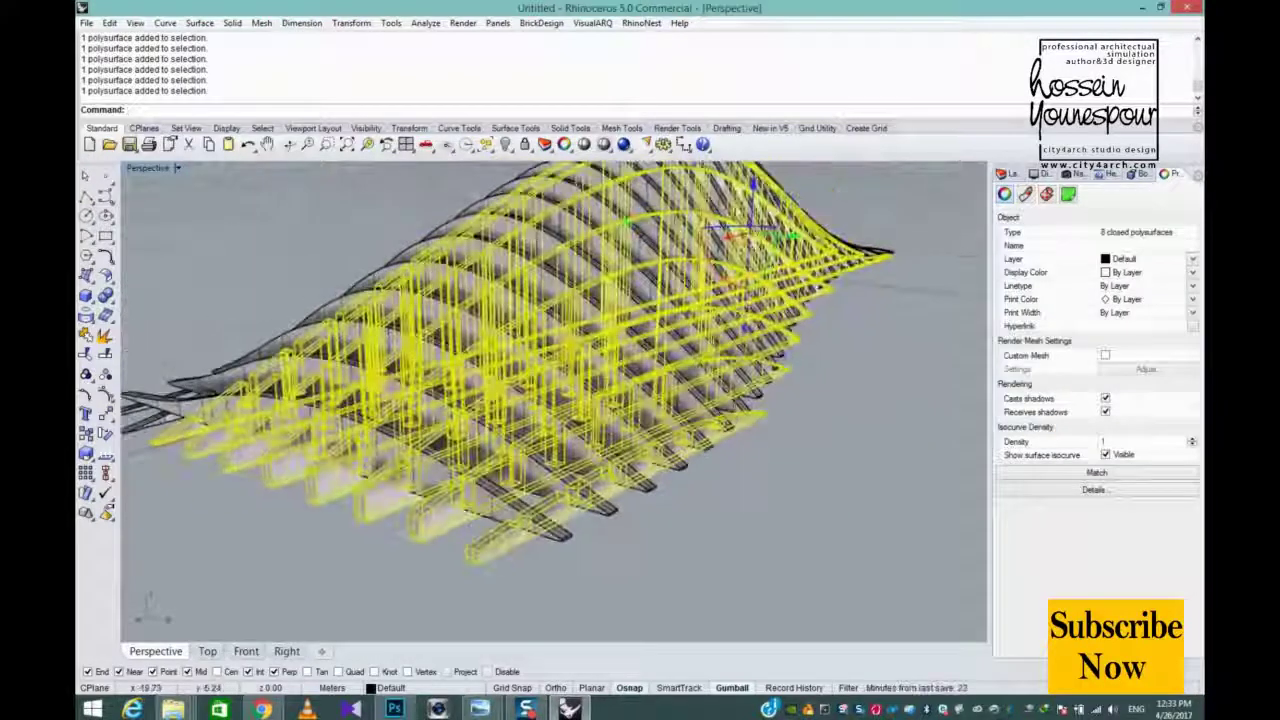
- Try moving the selected lower ribs down along the Z axis to check their slots
right_click_drag(460, 345, 500, 348)
left_click_drag(753, 187, 753, 289)
right_click_drag(871, 457, 763, 491)
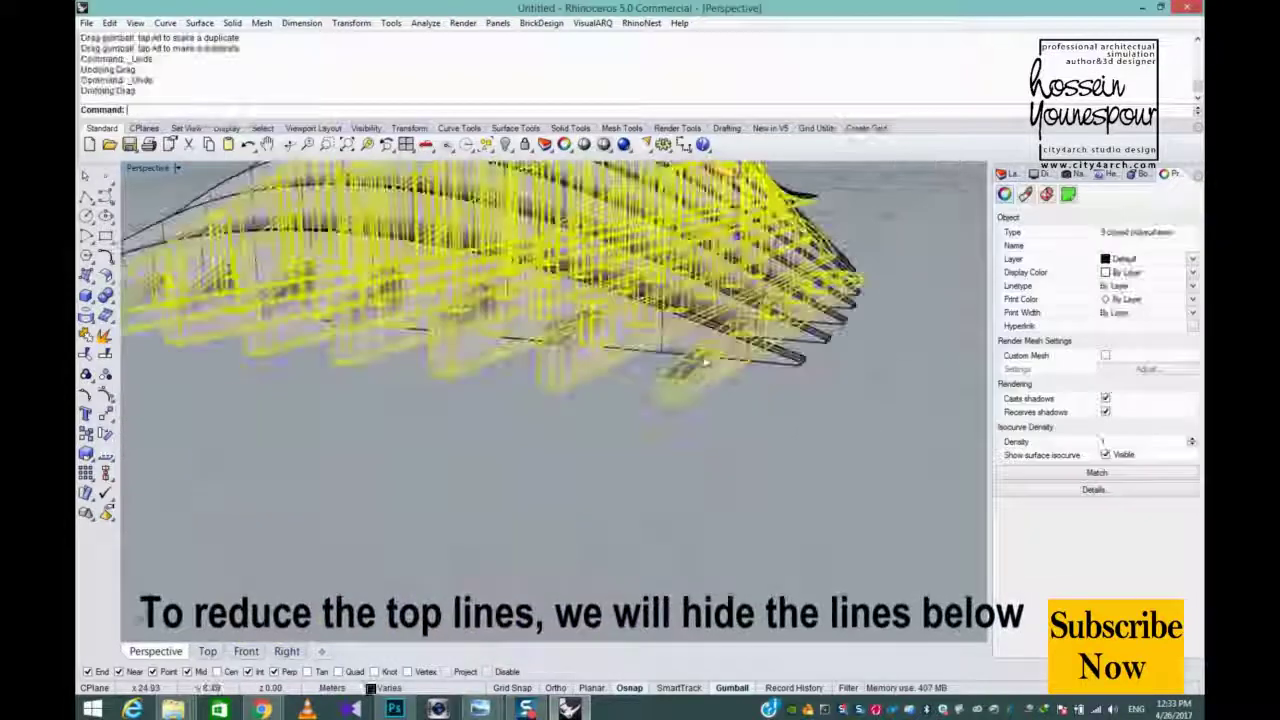
- Hide the selected lower ribs, leaving the raised ribs and the split-off slot blocks shown
right_click_drag(700, 362, 621, 424)
middle_click(620, 425)
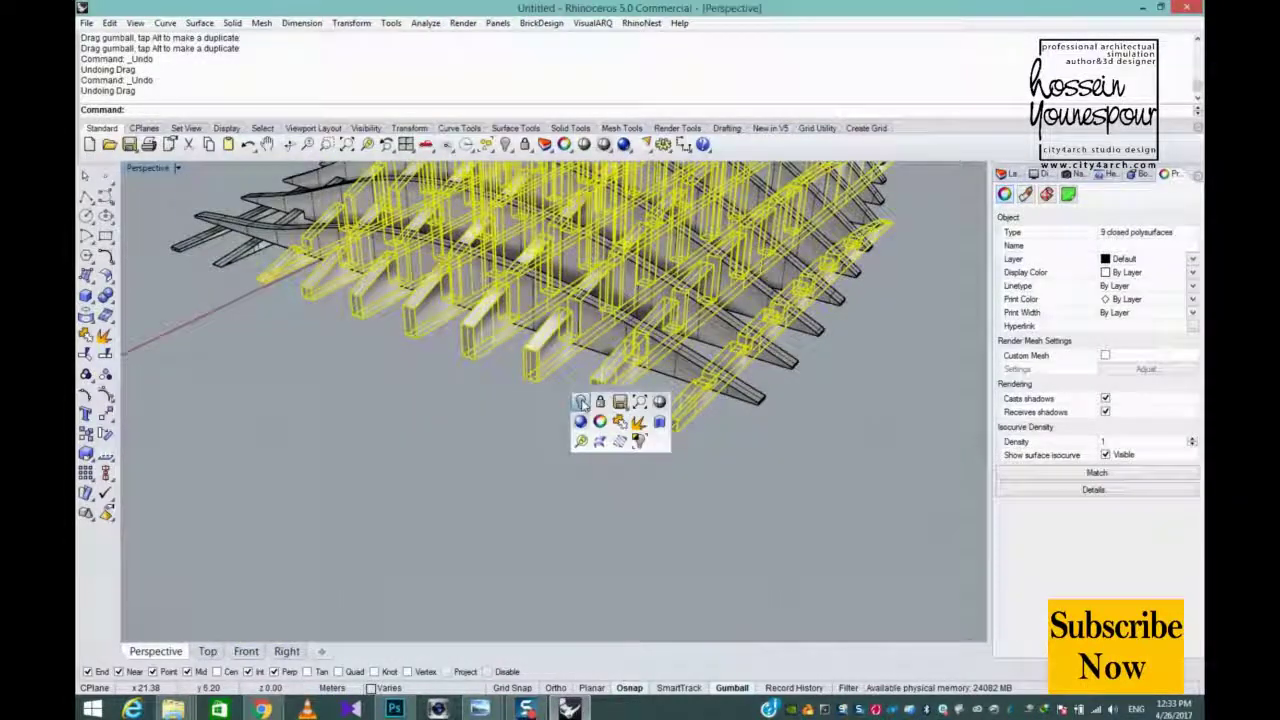
left_click(580, 400)
- Subtract the slot blocks from the front raised rib with Boolean Difference, setting DeleteInput to Yes
left_click(105, 296)
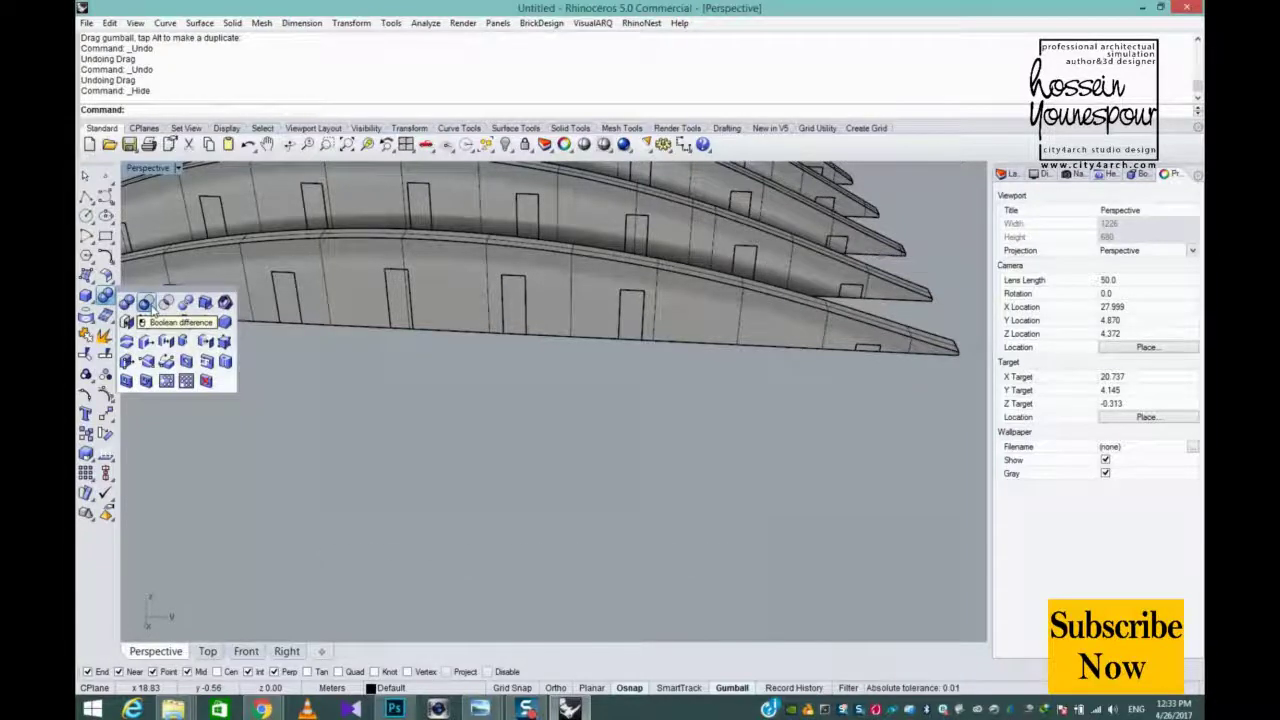
left_click(150, 310)
left_click(780, 318)
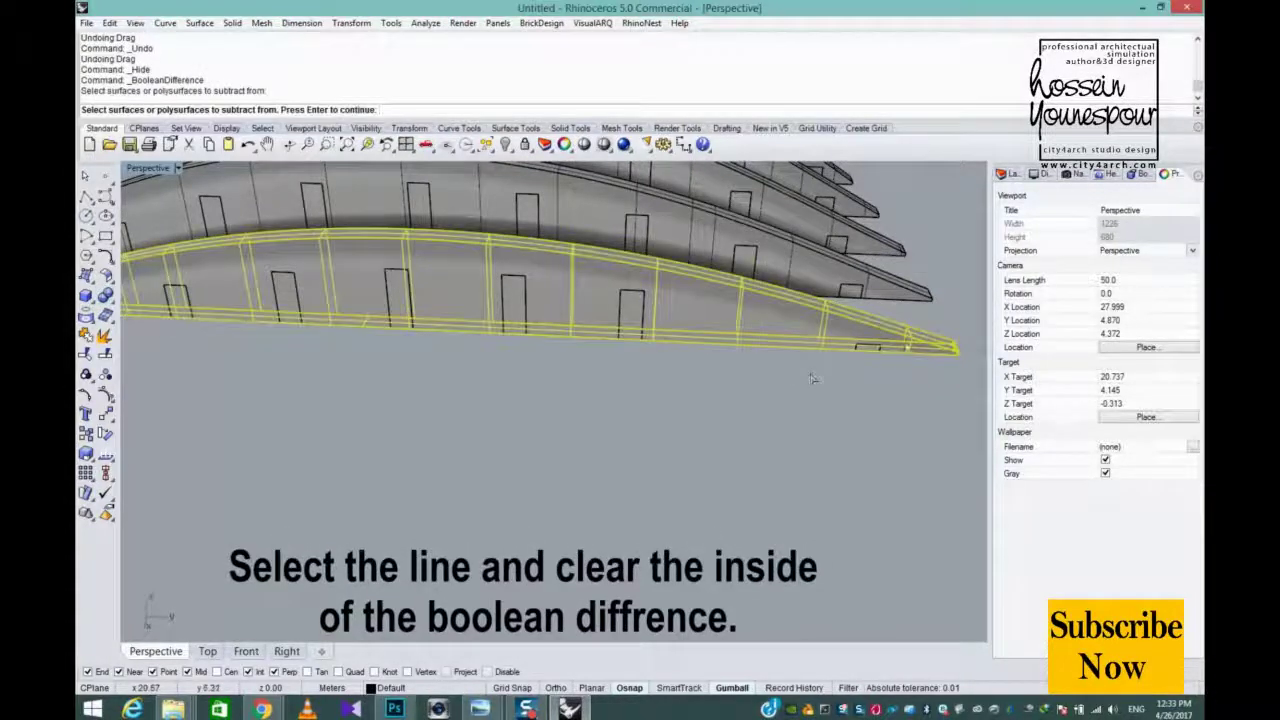
scroll(812, 378, "up", 3)
key("Return")
right_click_drag(650, 388, 670, 434, "shift")
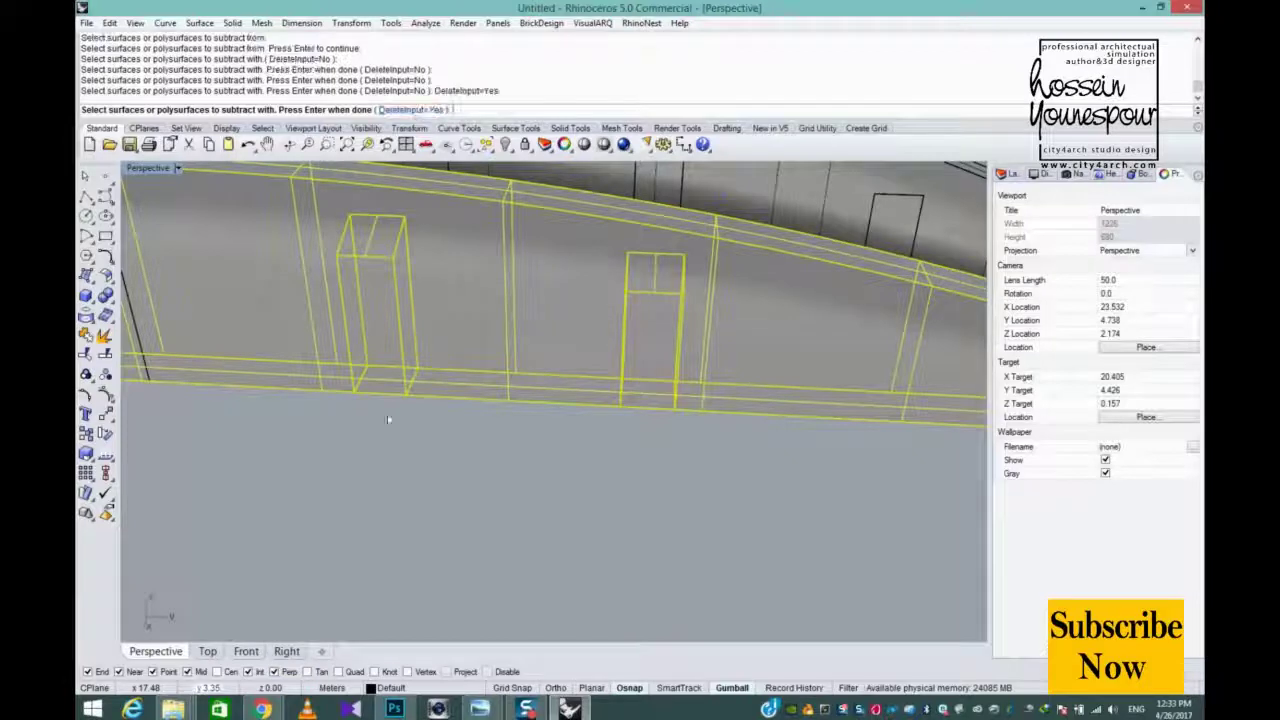
right_click_drag(388, 419, 491, 467, "shift")
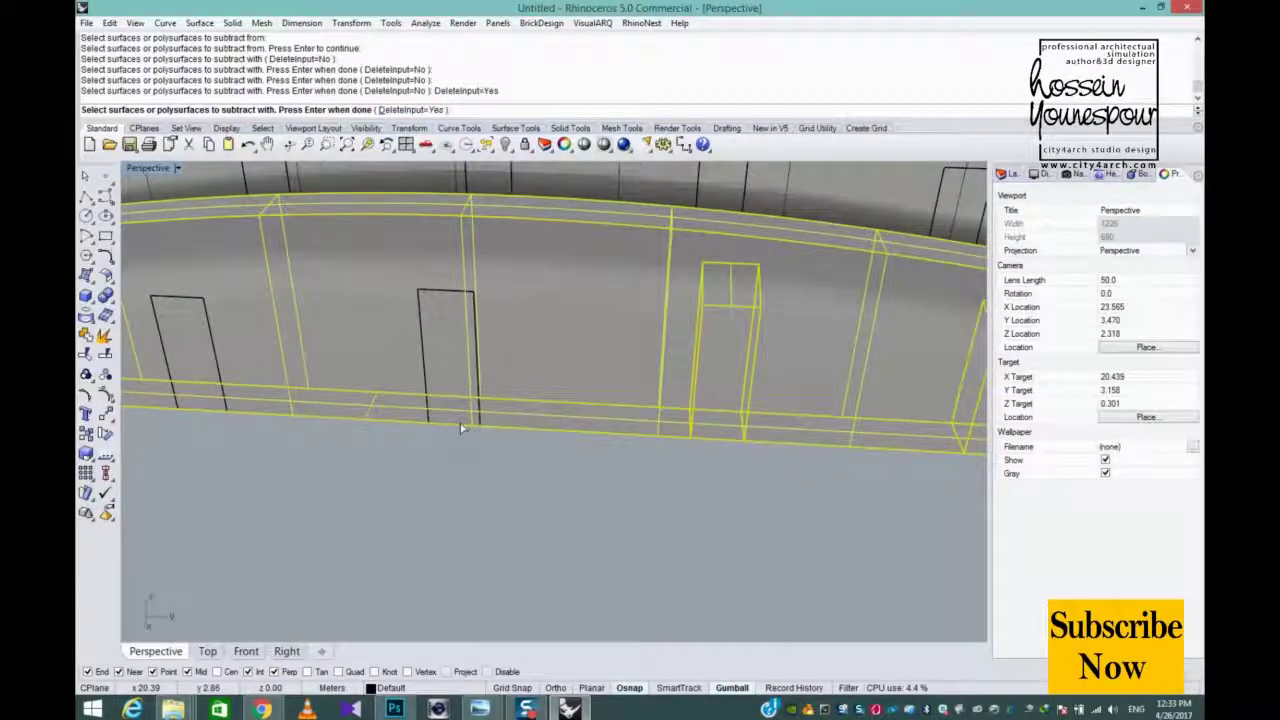
right_click_drag(766, 536, 619, 540, "shift")
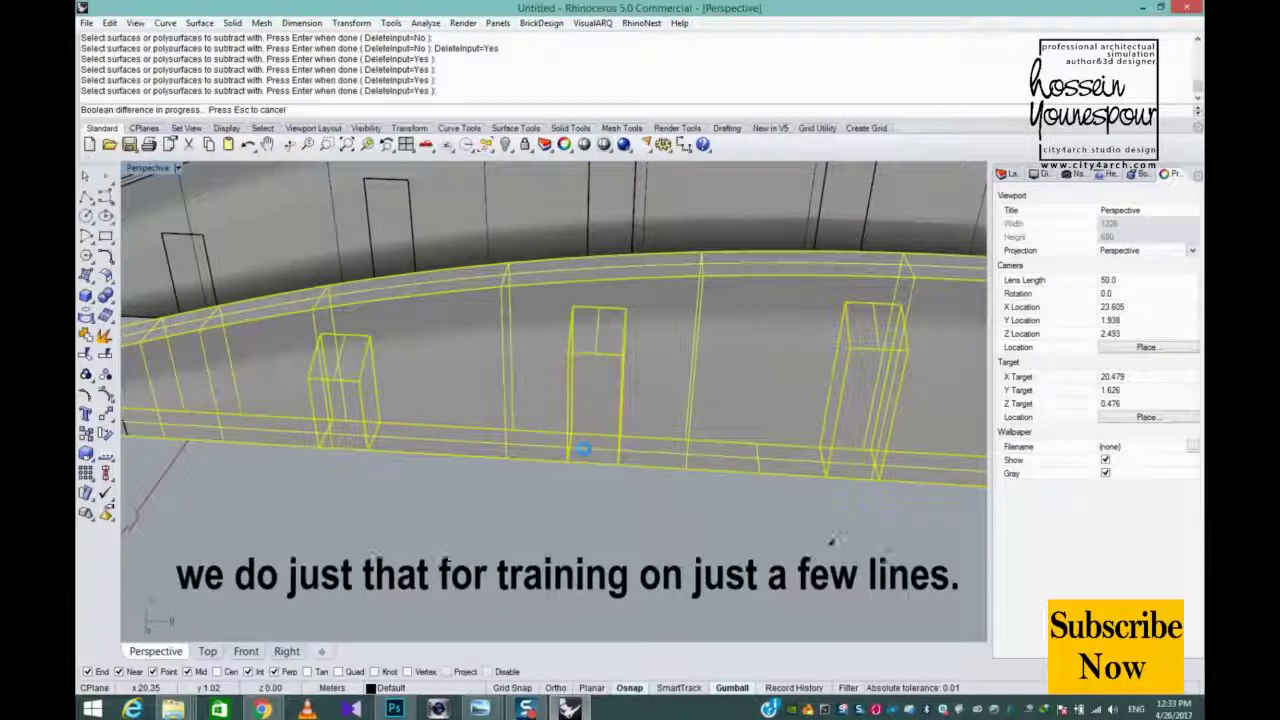
right_click_drag(585, 455, 395, 247)
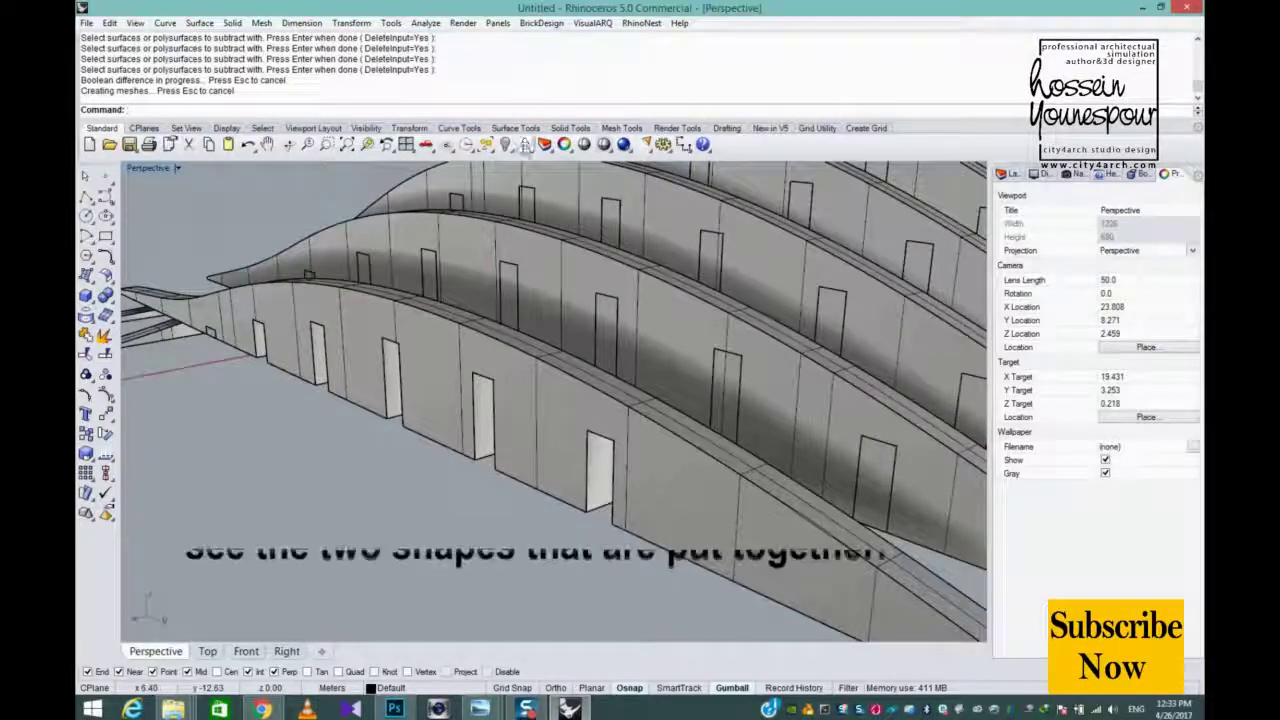
- Show the hidden ribs, and isolate the notched front rib and one slotted crossing rib to inspect their joint
key("ctrl+alt+h")
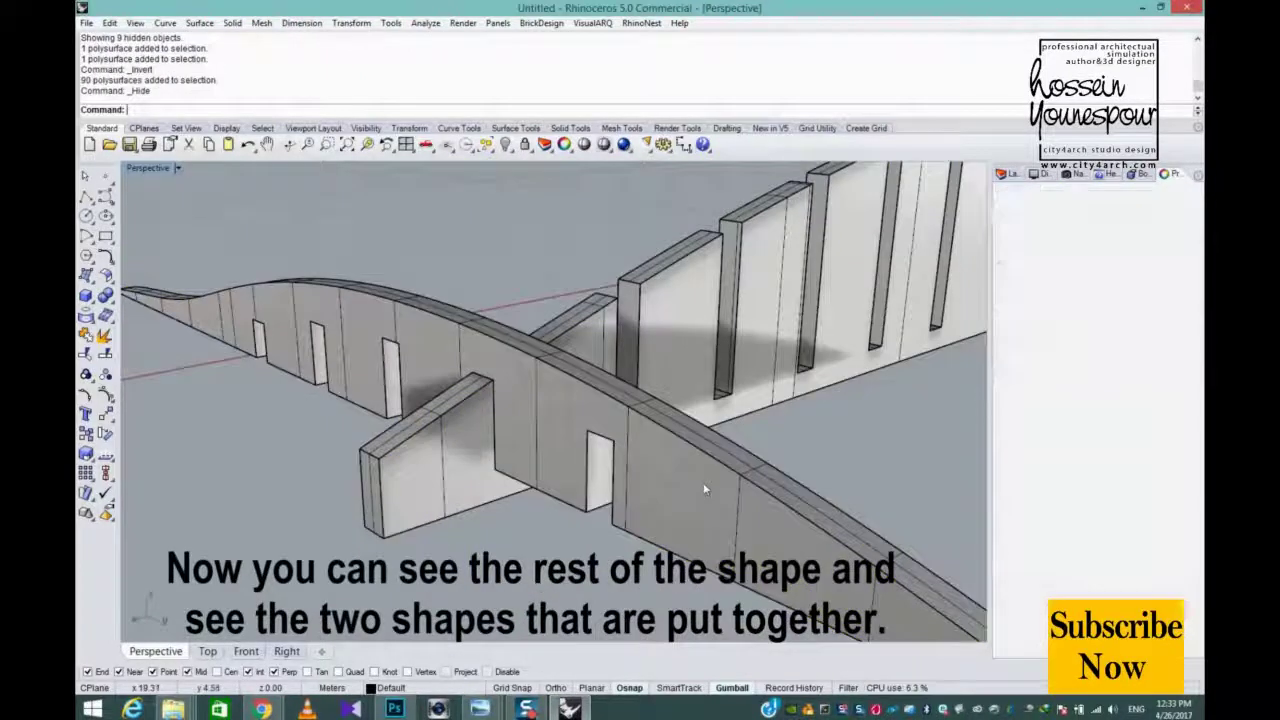
left_click(697, 468)
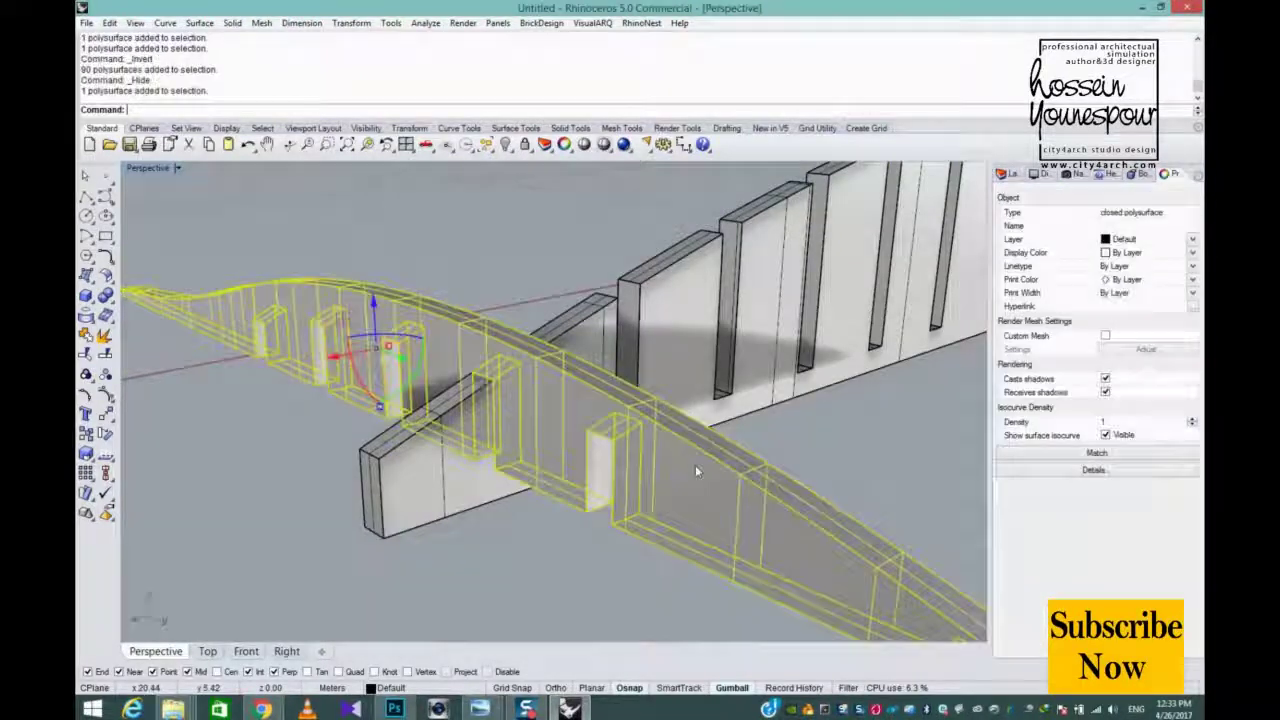
right_click_drag(695, 465, 482, 446)
- Clear the selection and set the Perspective viewport's display mode to Ghosted
left_click(679, 484)
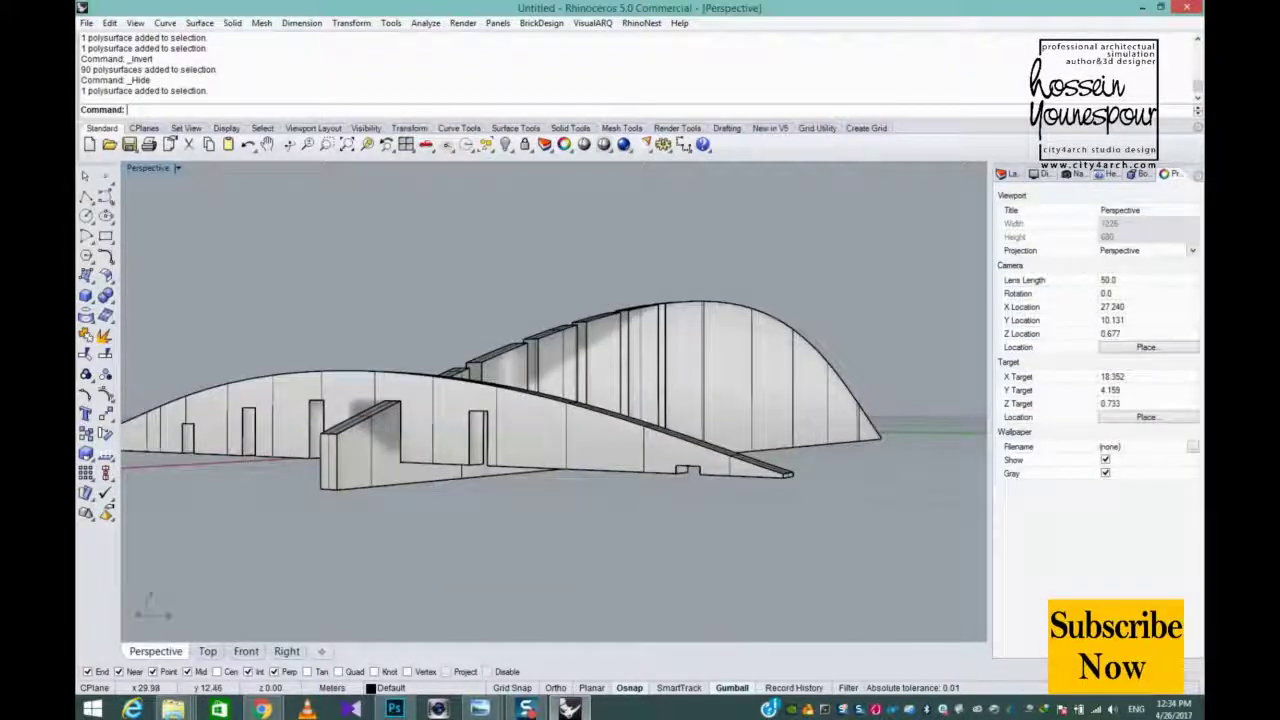
left_click(167, 170)
left_click(160, 249)
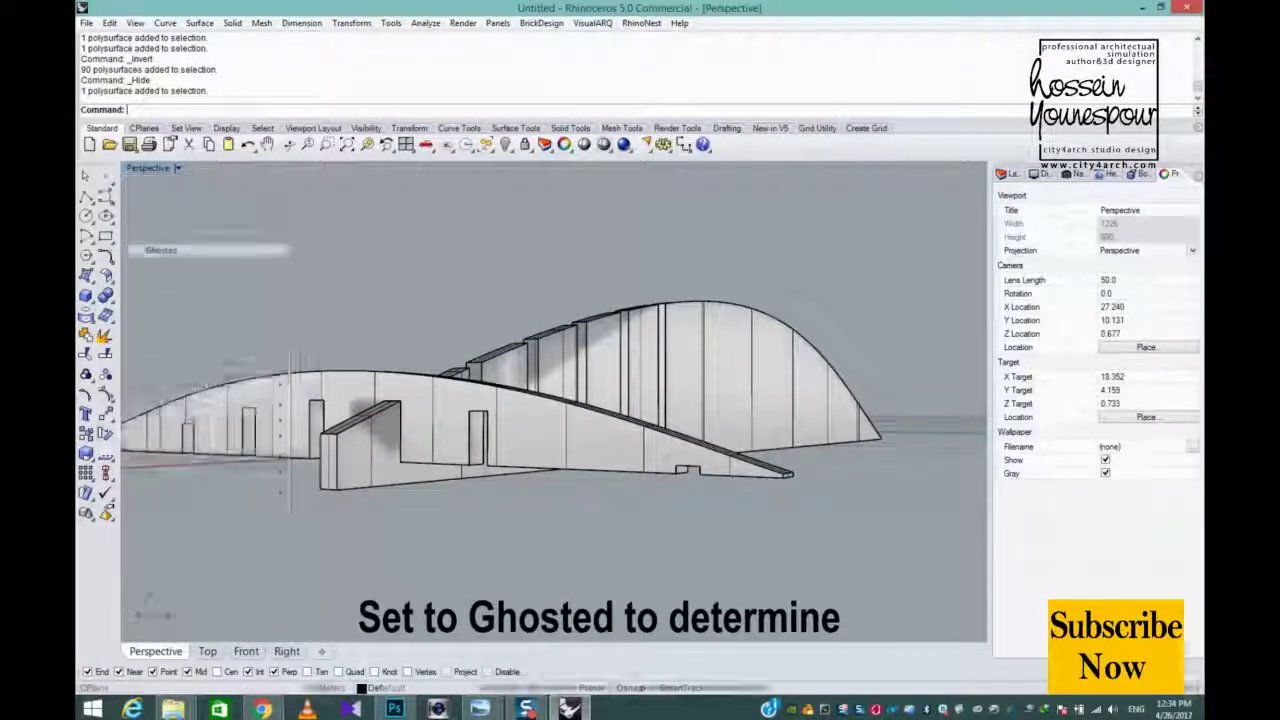